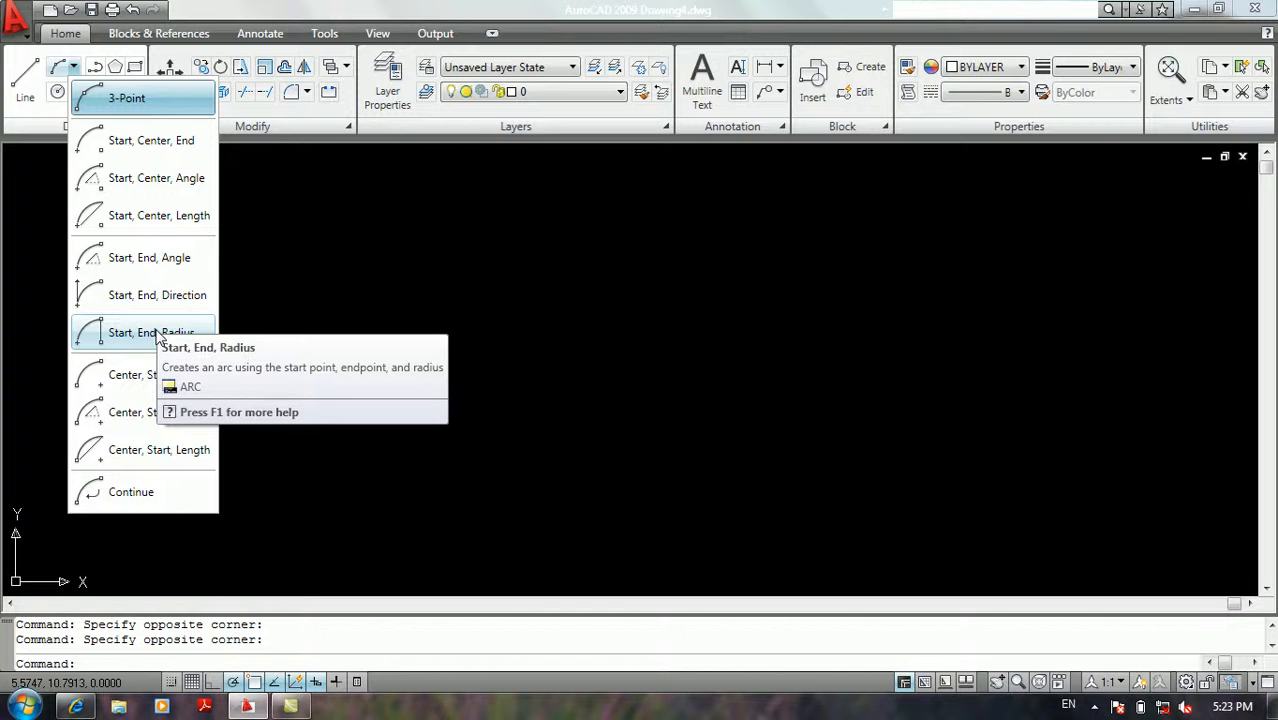
Draw an arc by start, end and radius, with the endpoint 10 units away at 150° and a radius of 7.5.
click(155, 333)
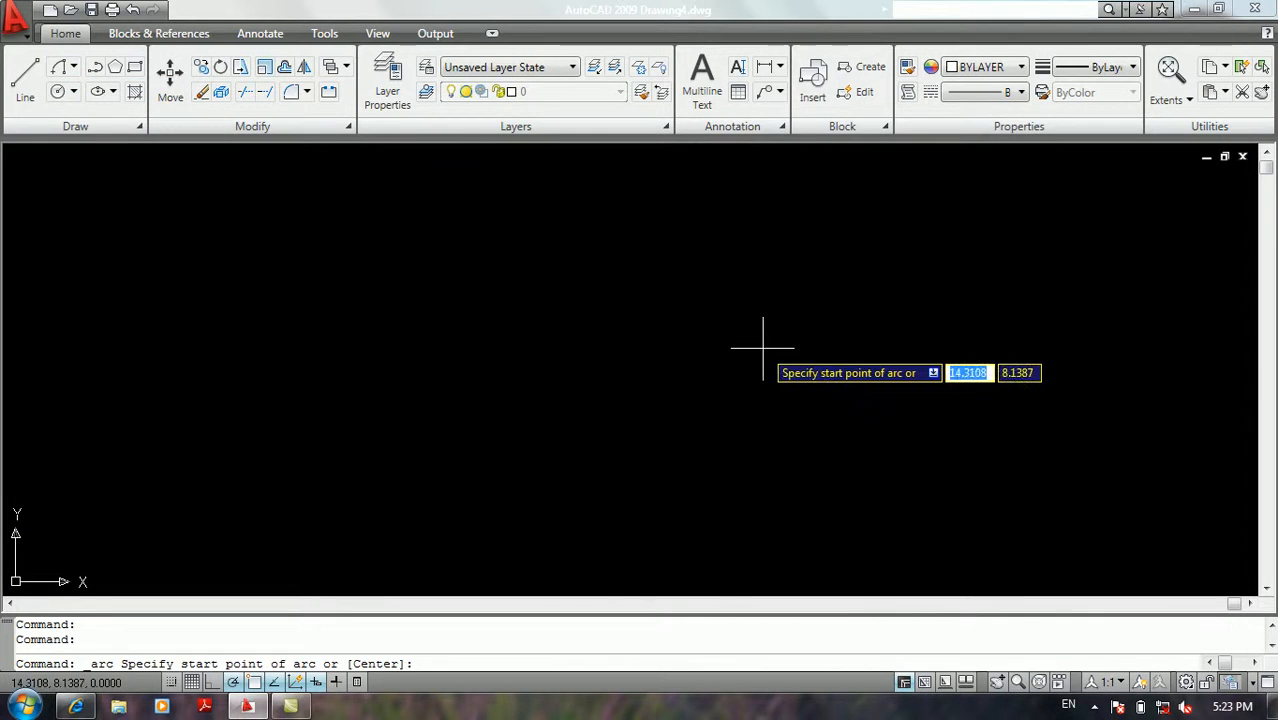
click(779, 417)
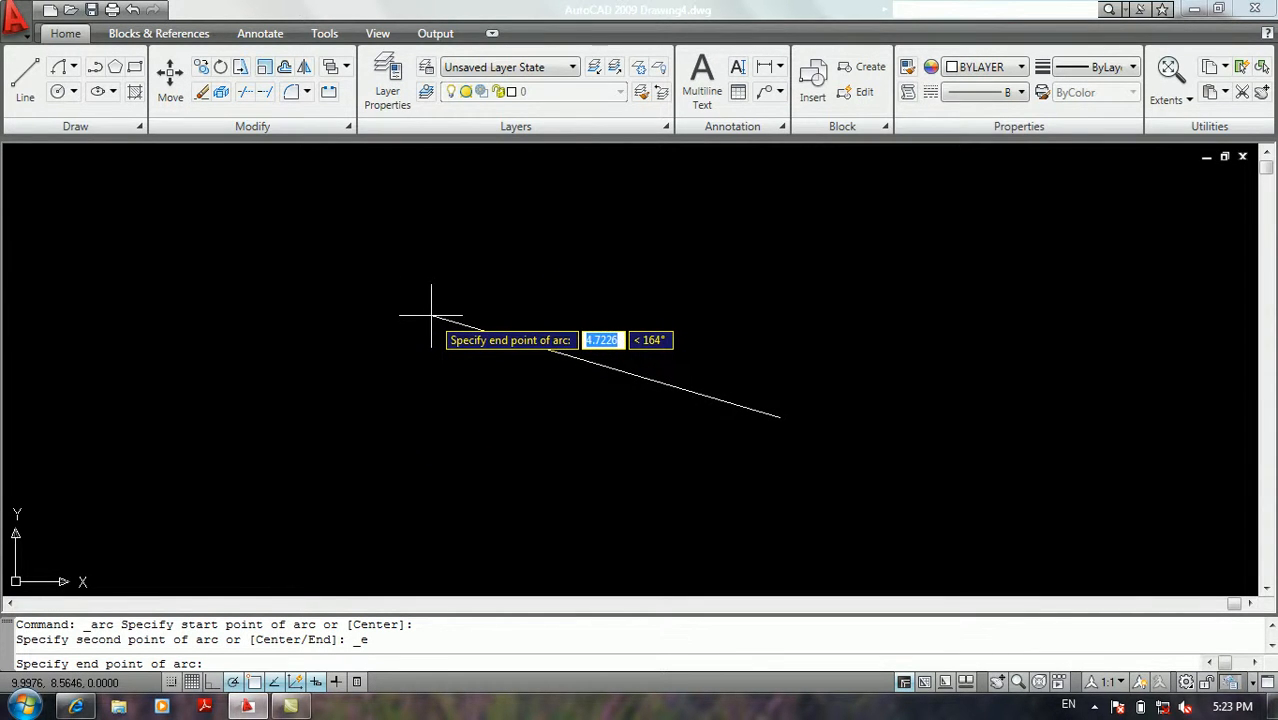
text(10)
key(Tab)
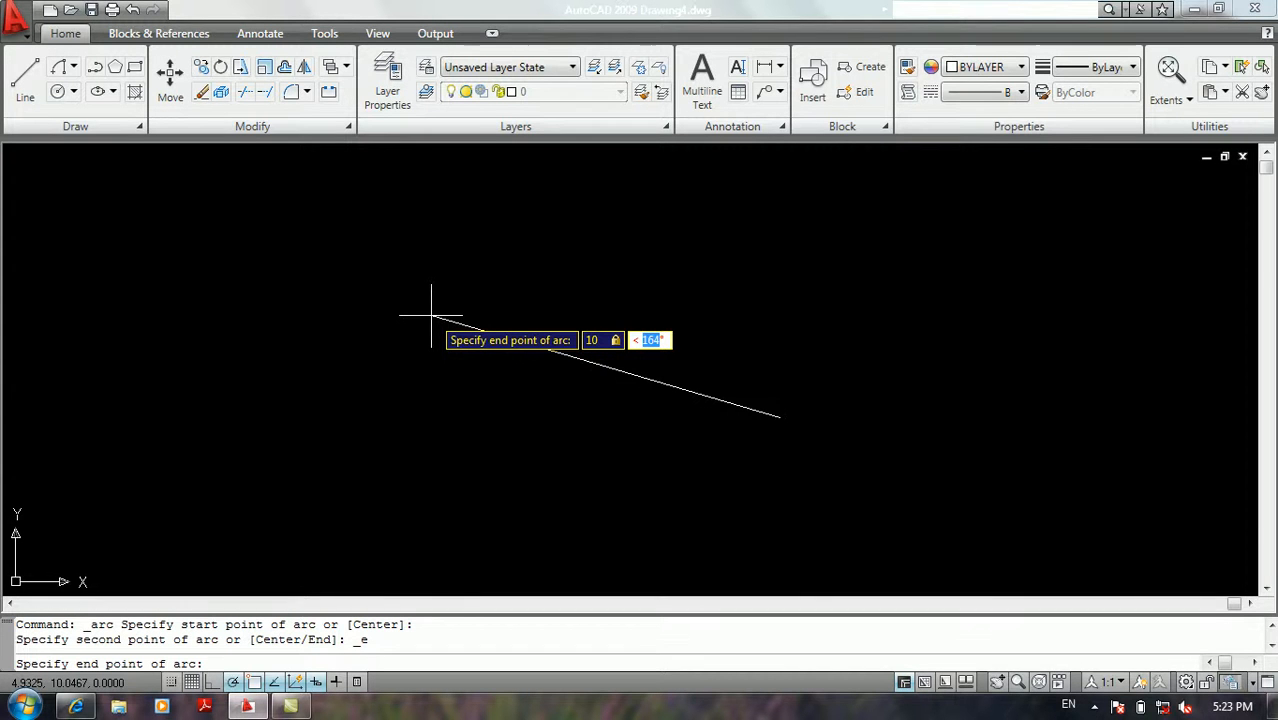
text(1)
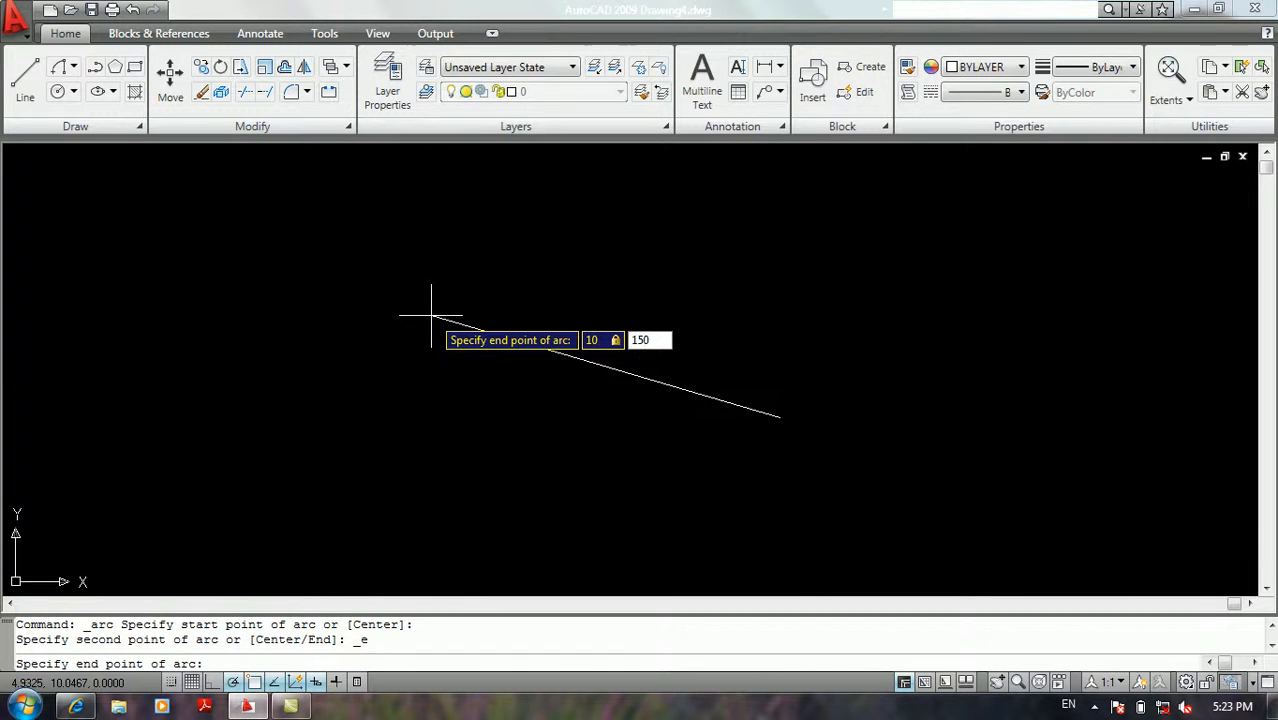
text(50)
key(Return)
scroll(434, 312, down, 6)
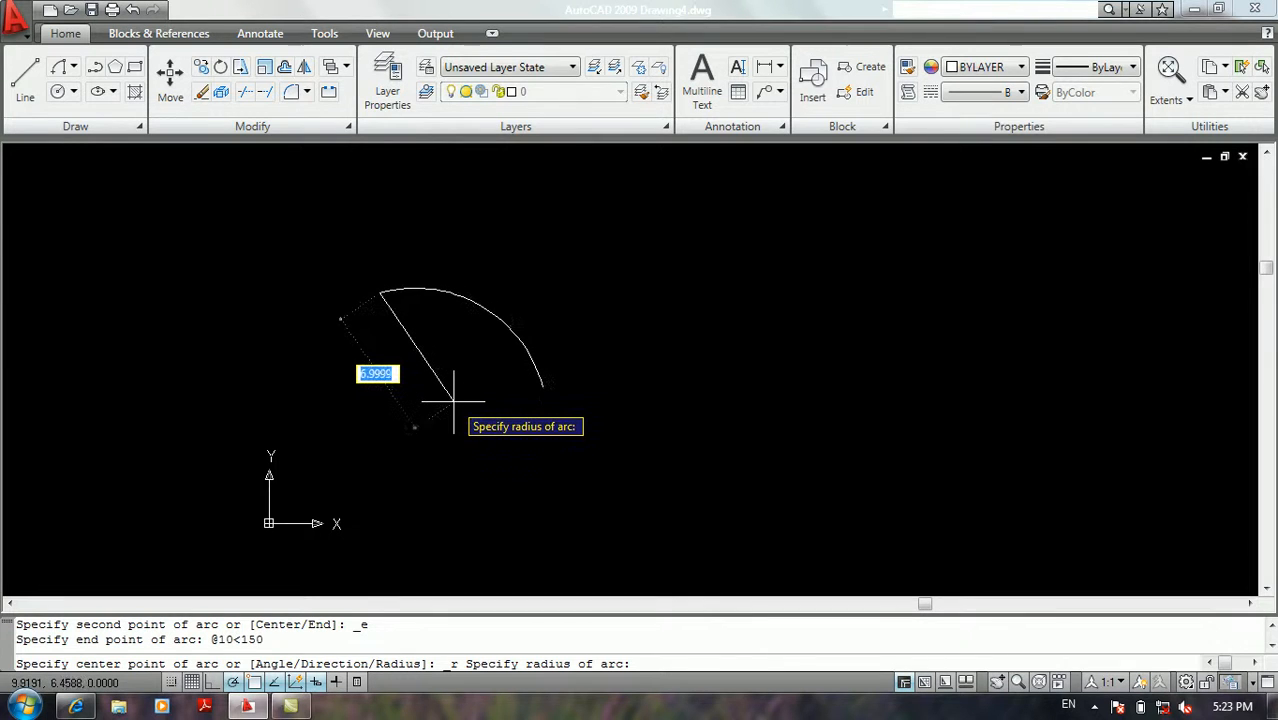
text(7.5)
key(Return)
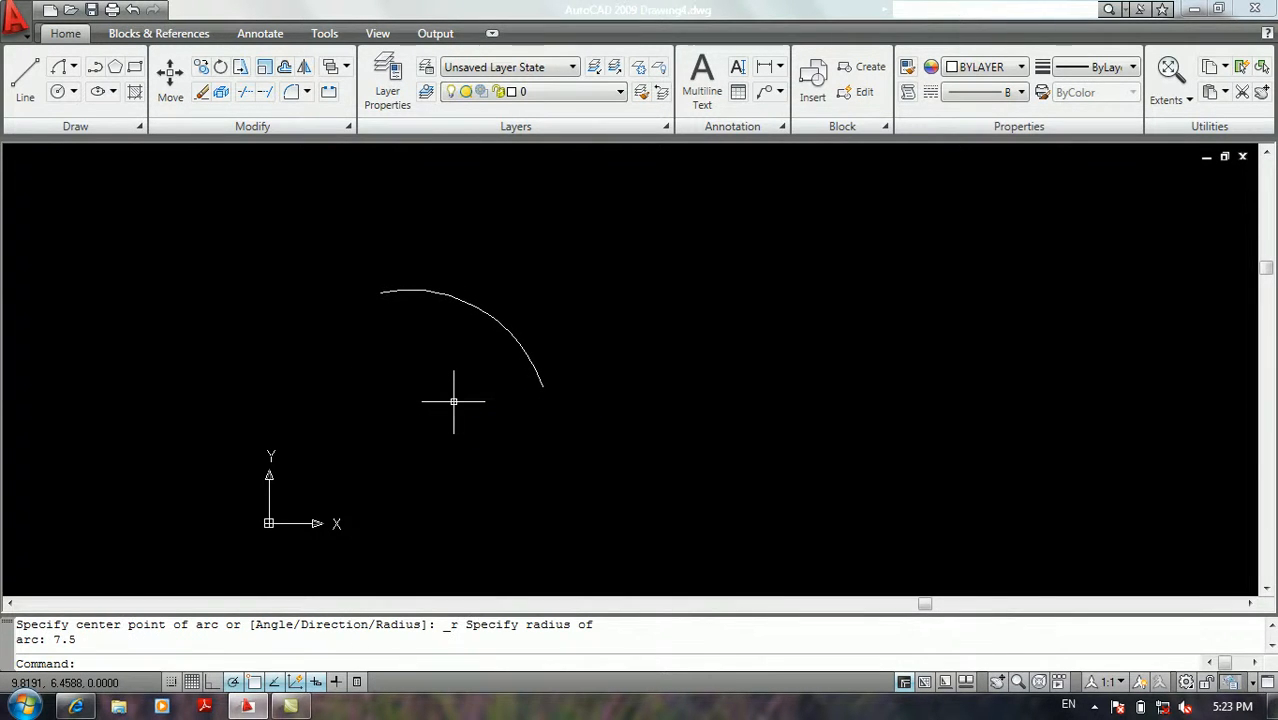
Erase the arc with the 7.5 radius.
click(496, 321)
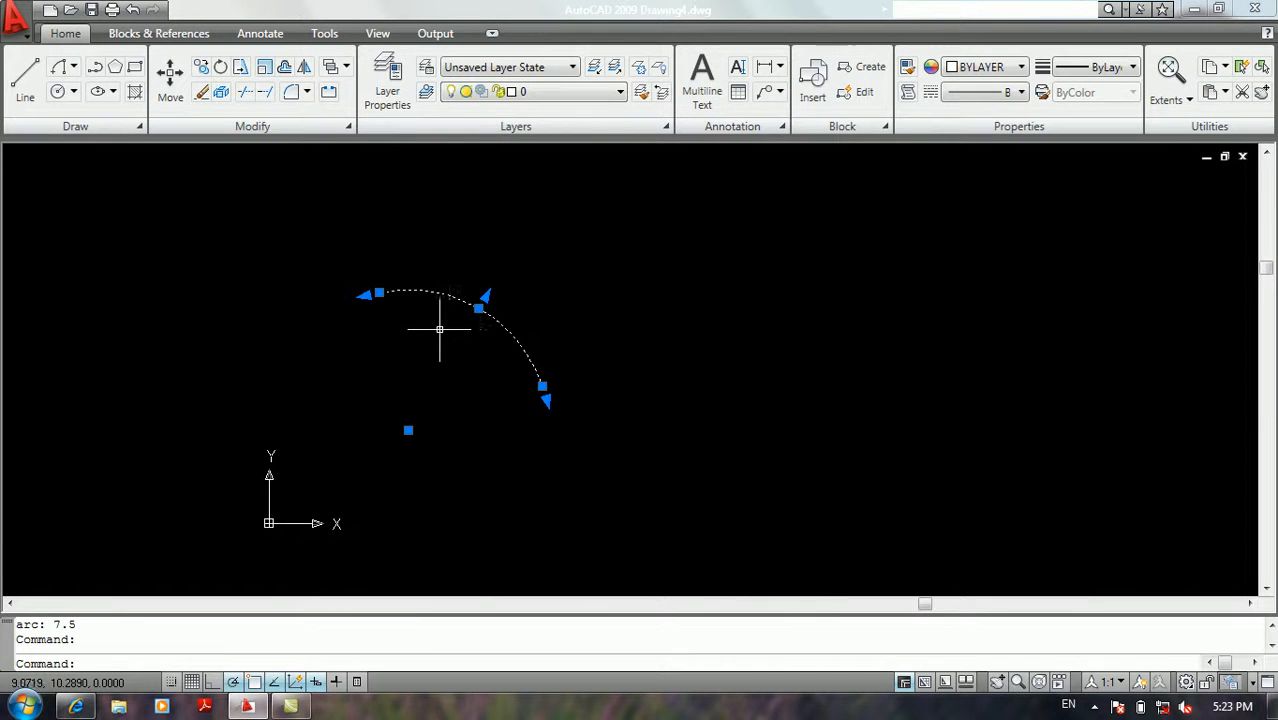
scroll(450, 329, up, 3)
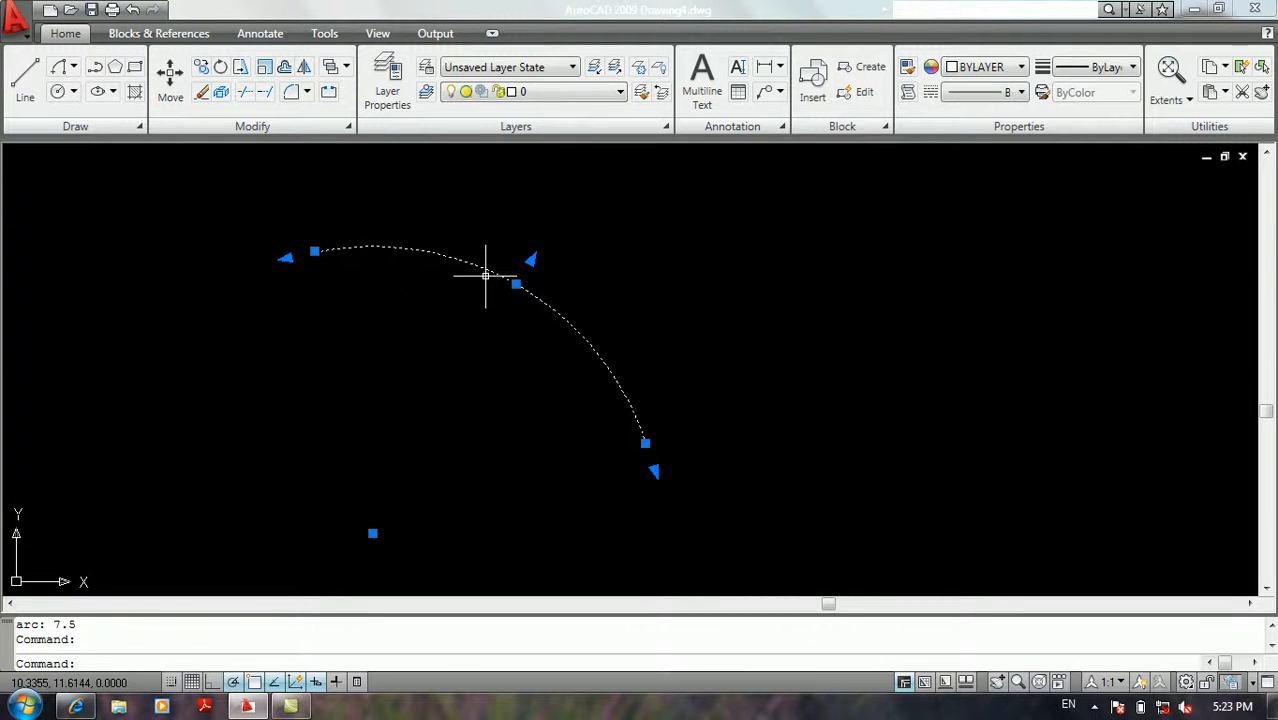
key(Delete)
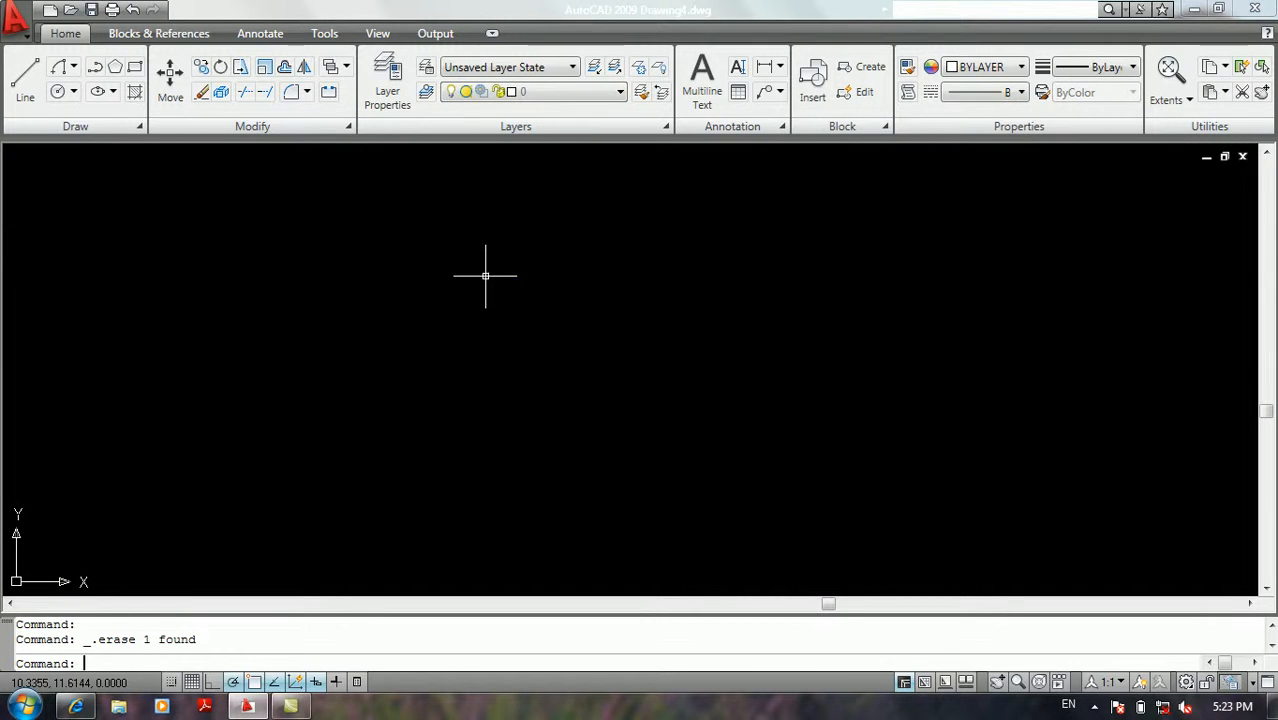
Draw an arc with the ARC command's Center option, picking the center, a start point above it and an endpoint toward the upper left.
click(73, 67)
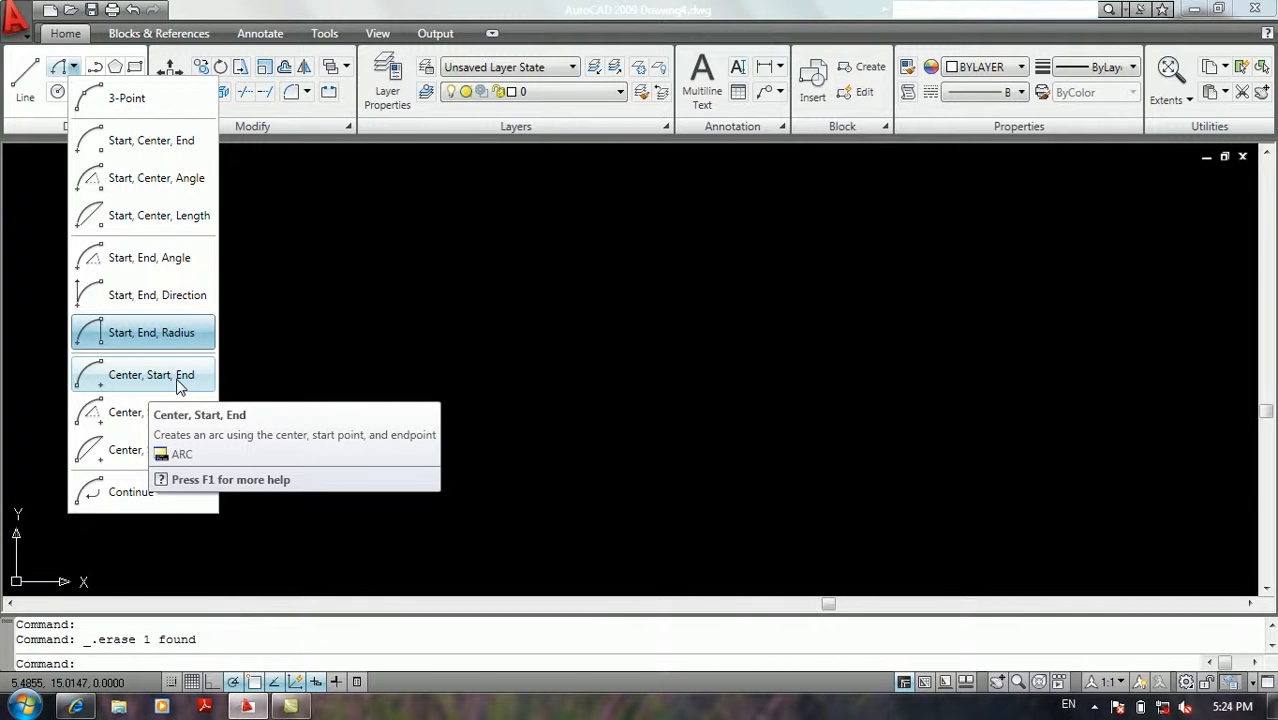
click(373, 302)
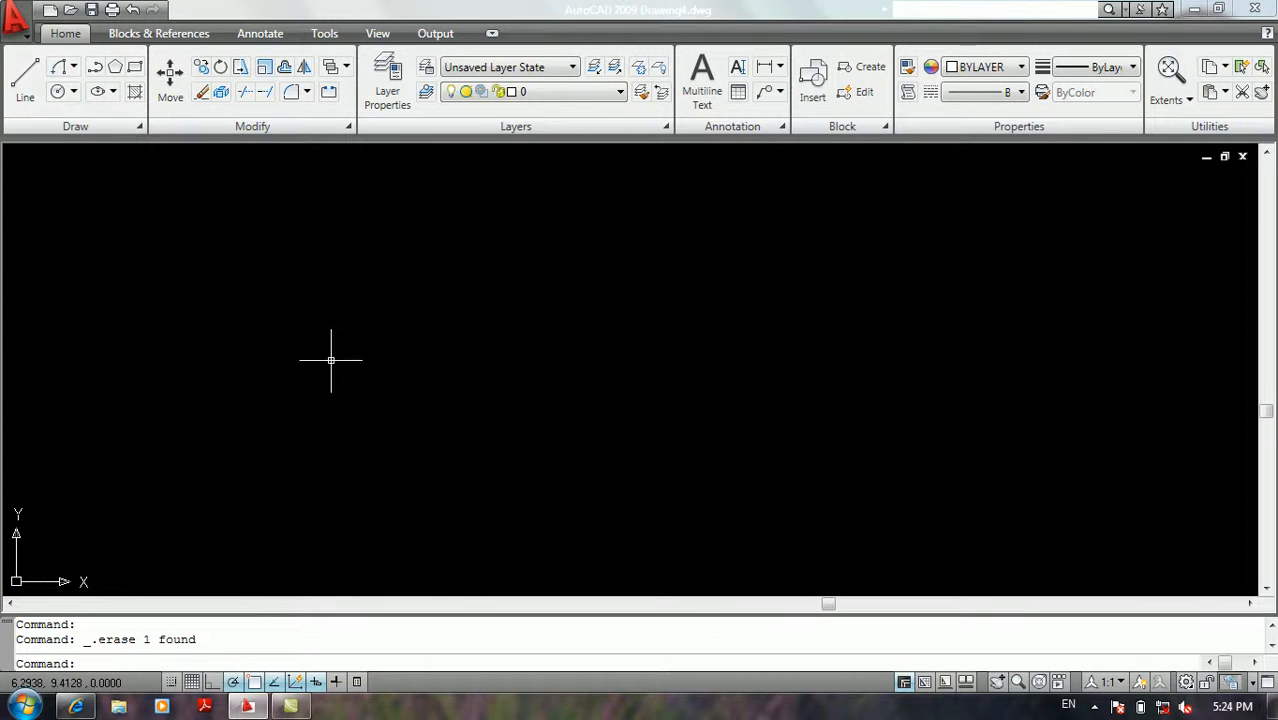
click(337, 347)
click(273, 421)
text(a)
key(Return)
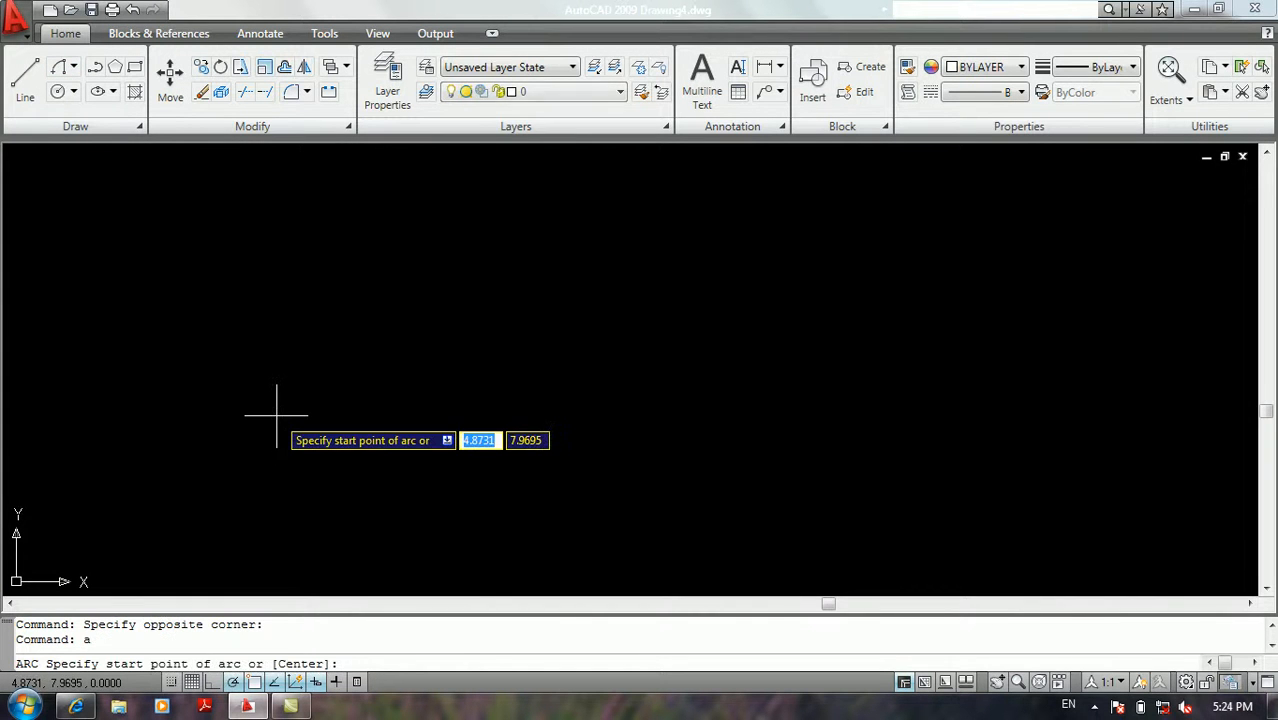
text(c)
key(Return)
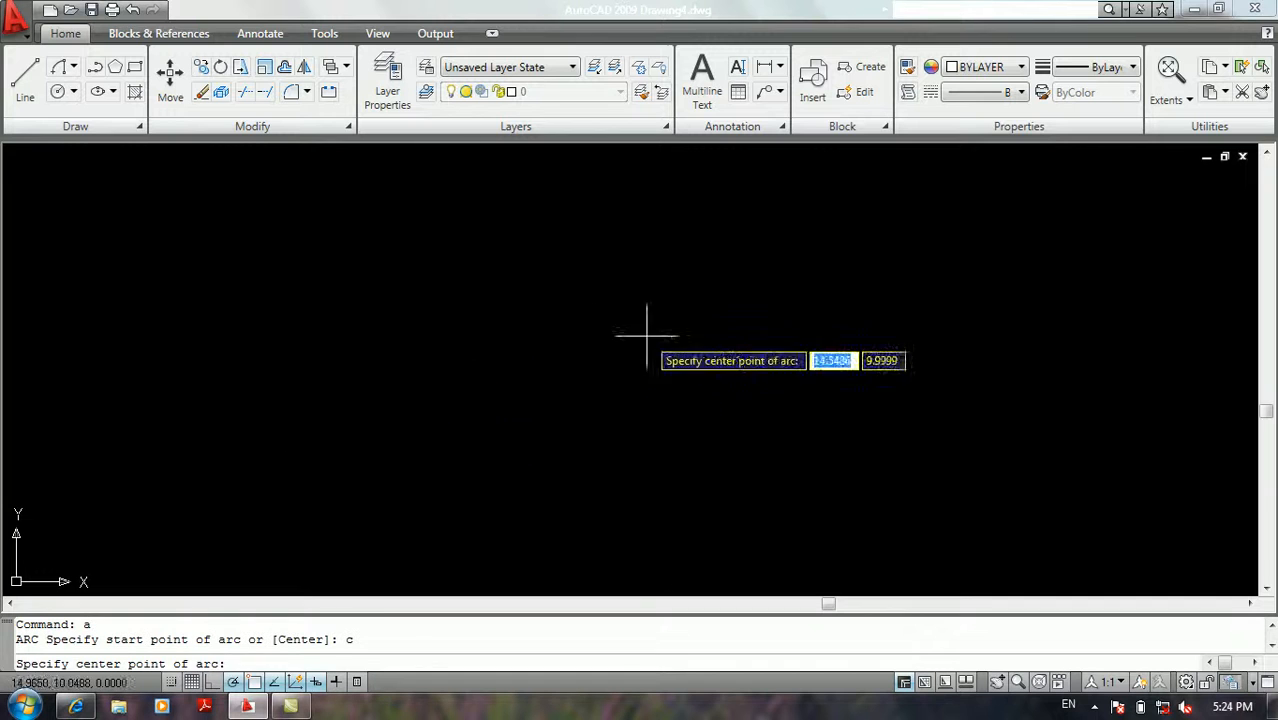
click(790, 357)
click(786, 214)
click(532, 250)
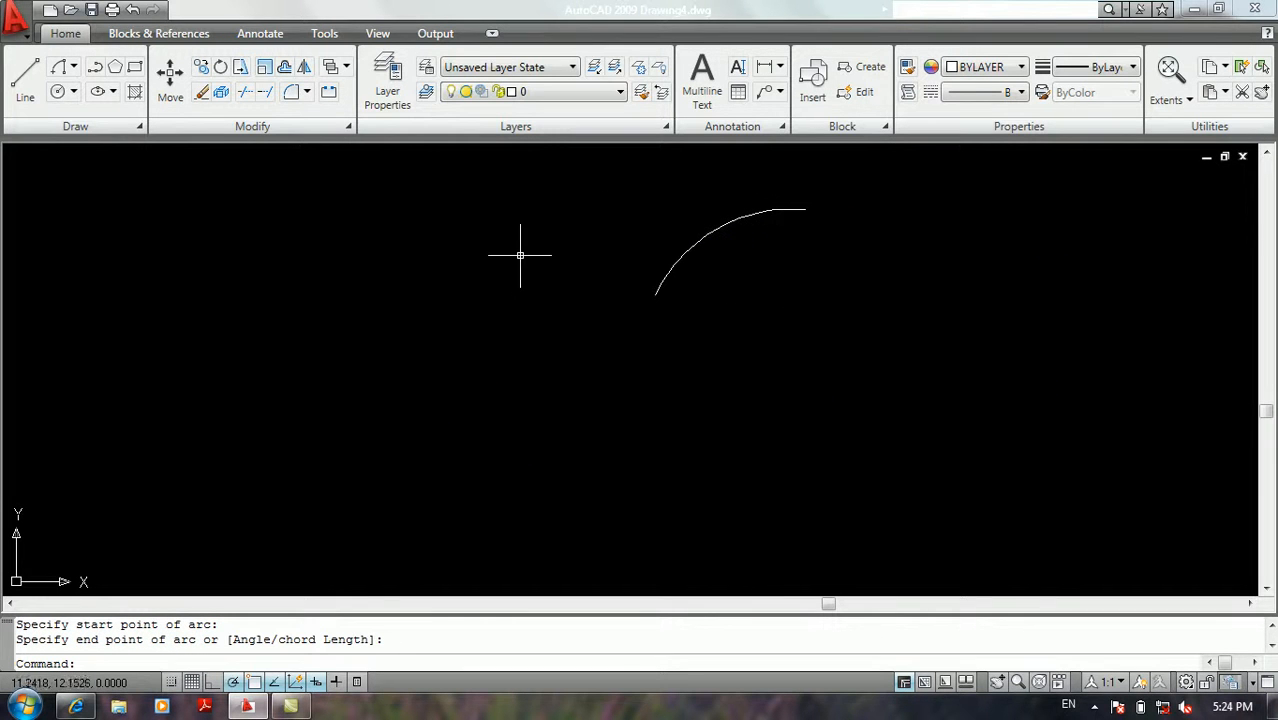
Draw a Center, Start, Angle arc beside the existing arc with a 125° included angle, and erase it.
click(72, 67)
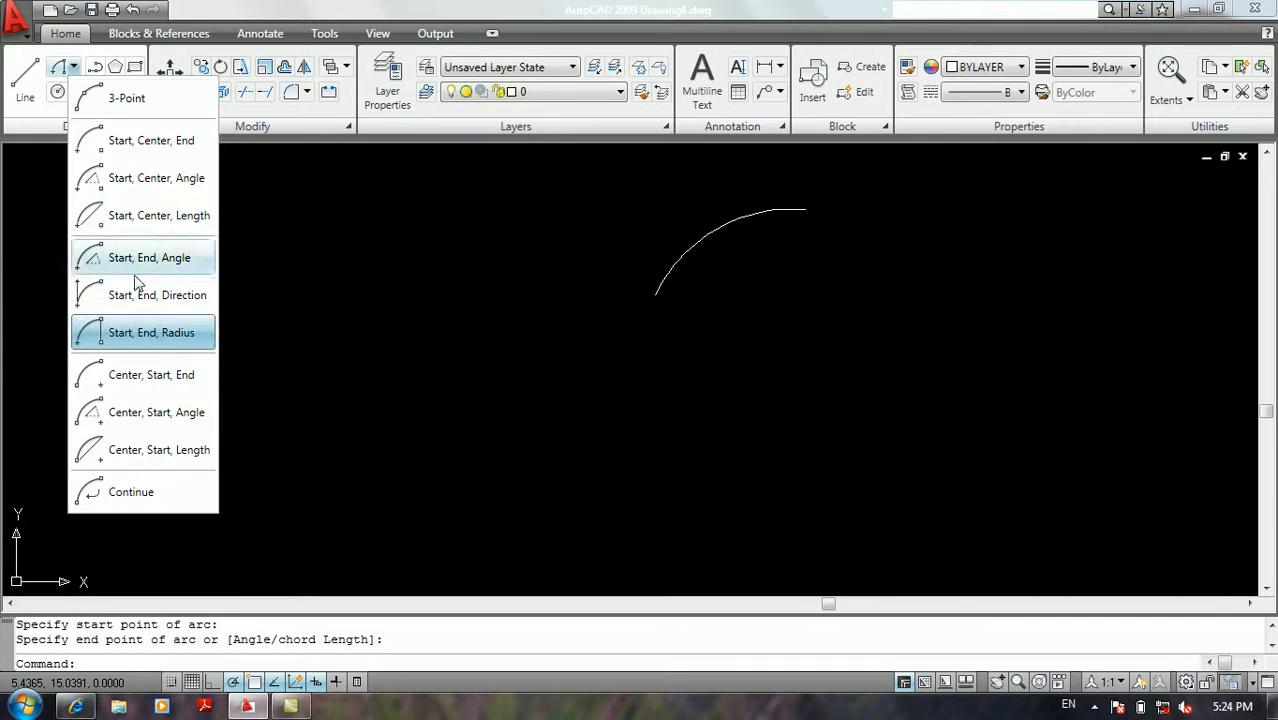
click(172, 424)
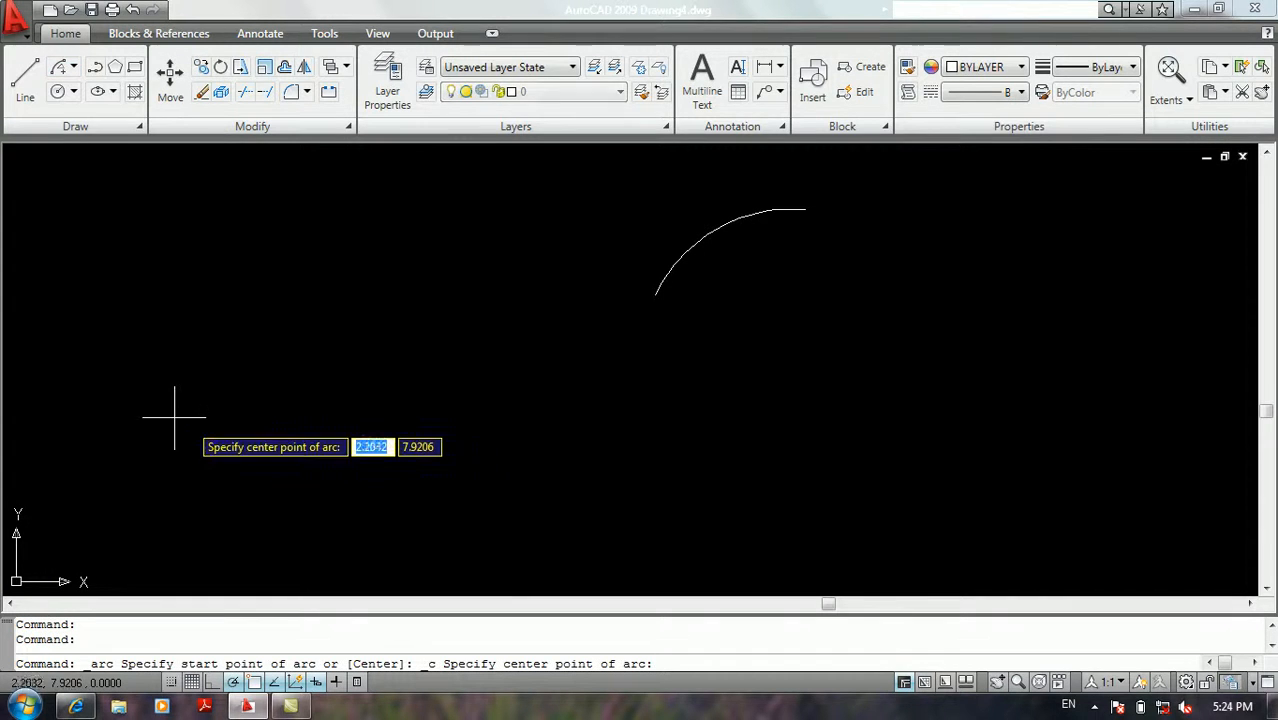
click(336, 473)
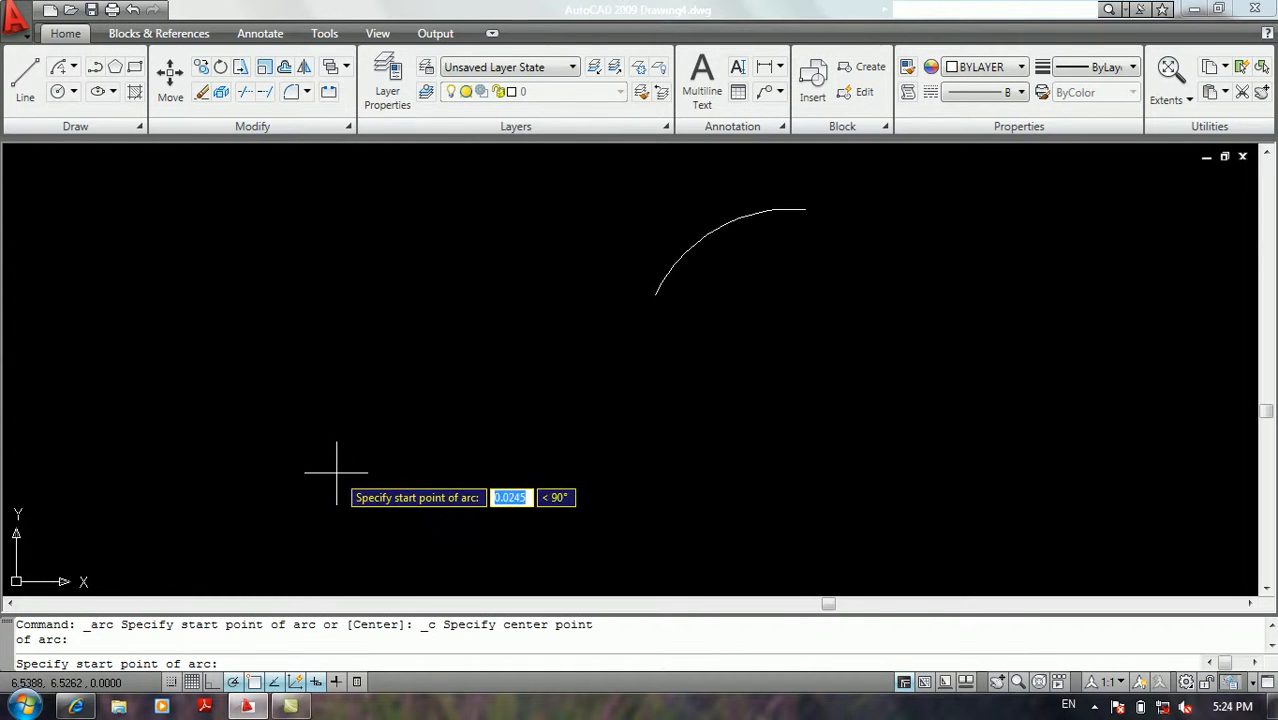
click(582, 304)
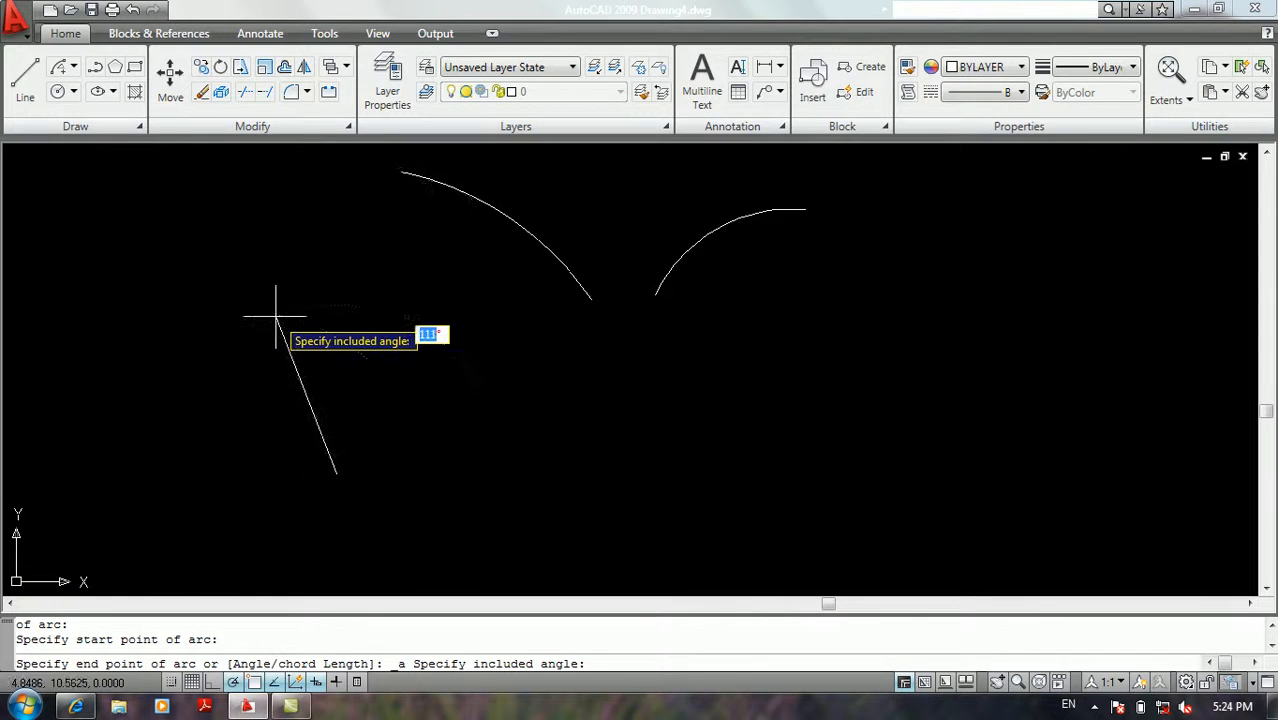
text(1)
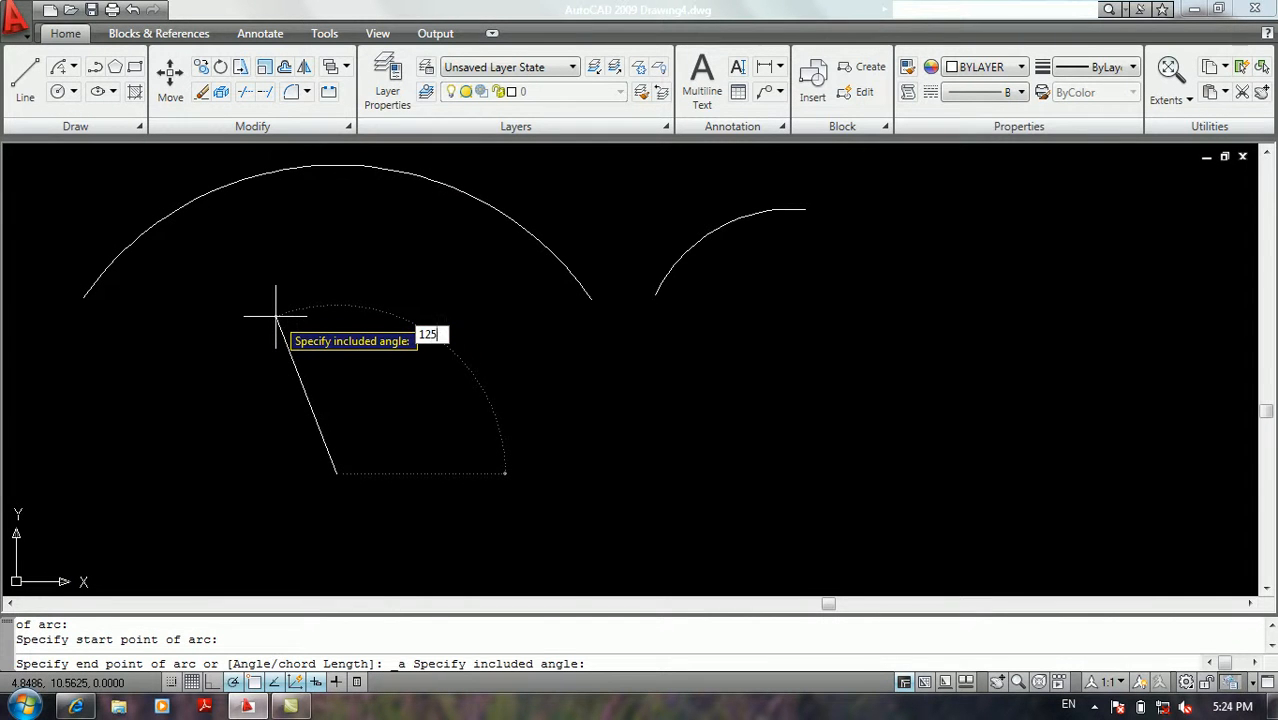
text(25)
key(Return)
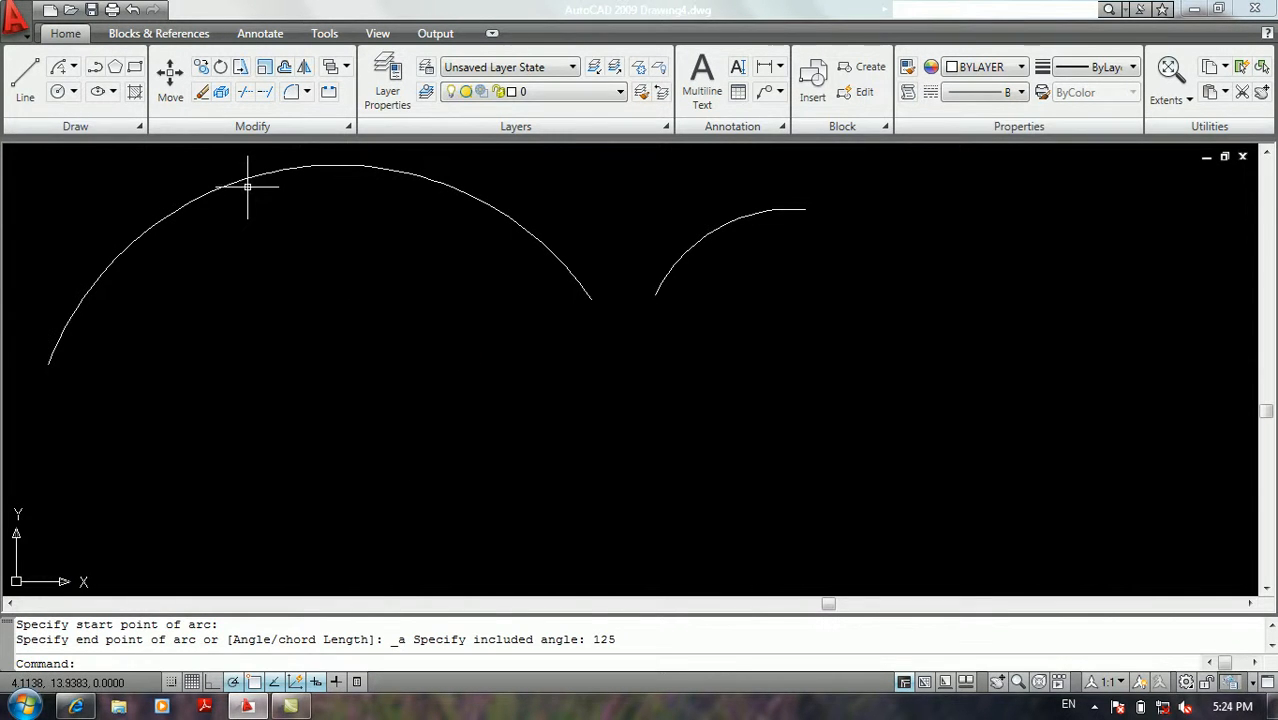
click(251, 176)
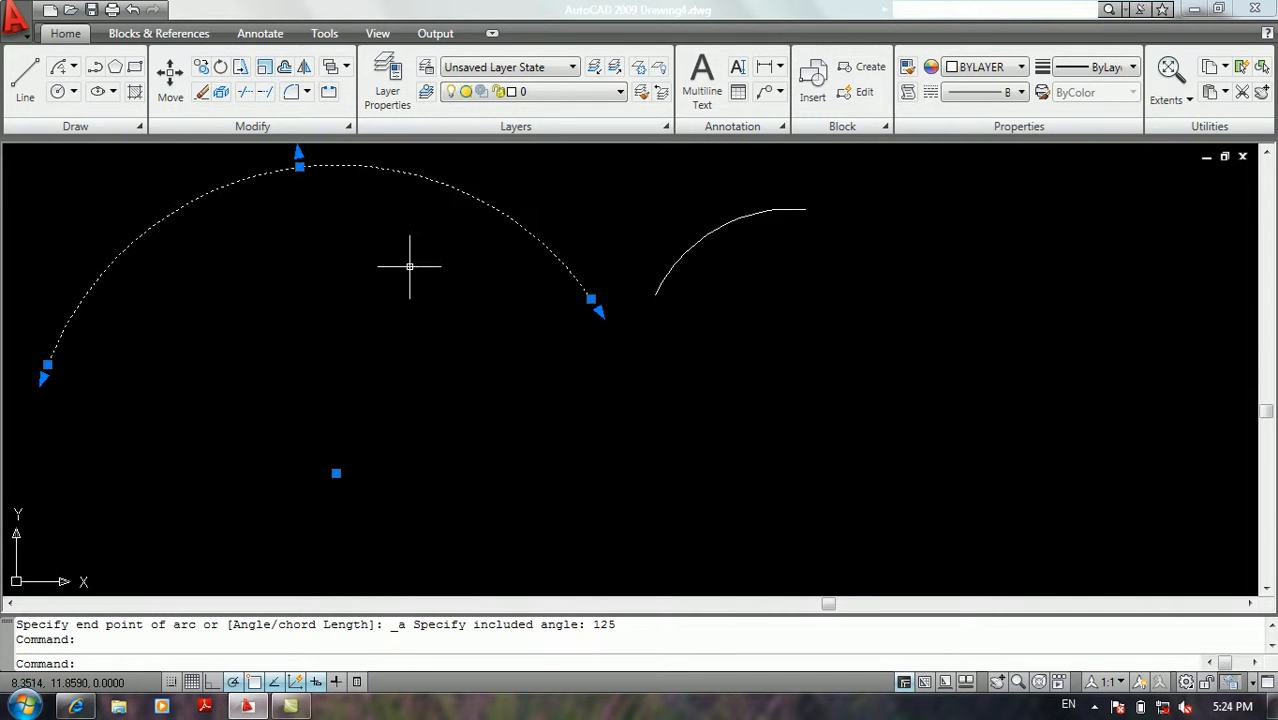
key(Delete)
Draw a large Center, Start, Length arc to the left of the existing arc, picking its center, start point and chord length.
click(73, 66)
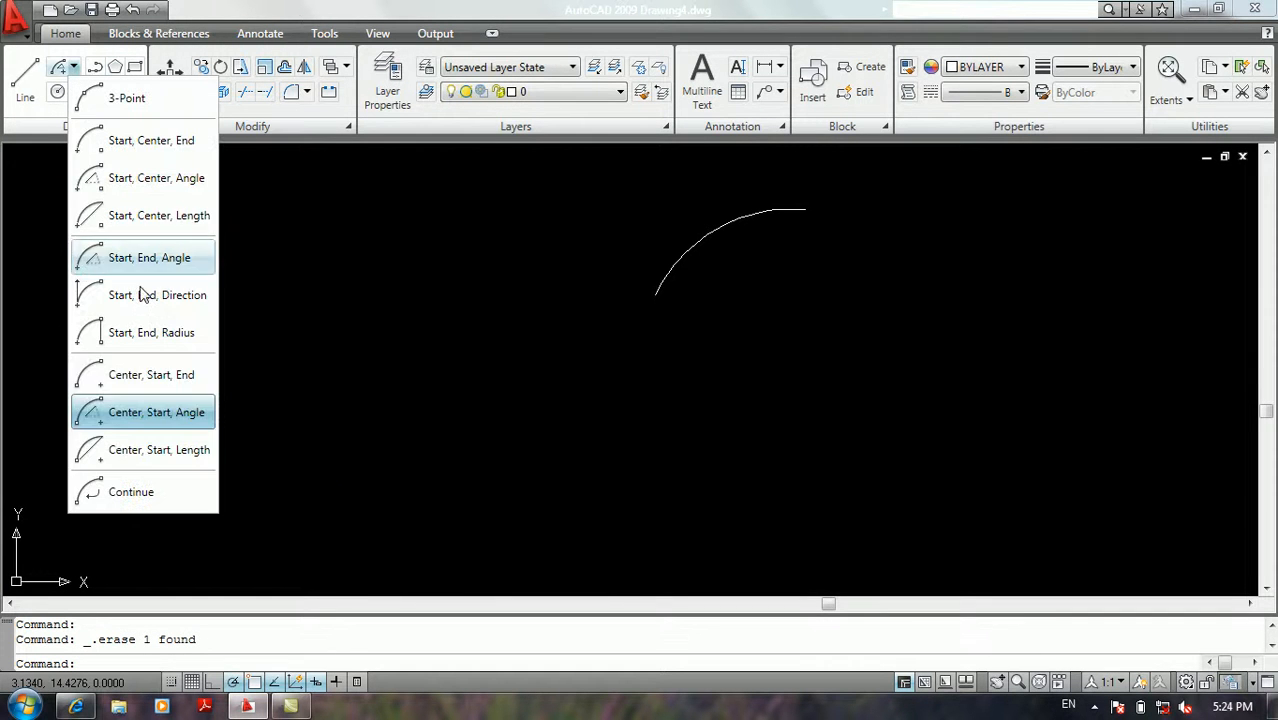
click(141, 456)
click(450, 453)
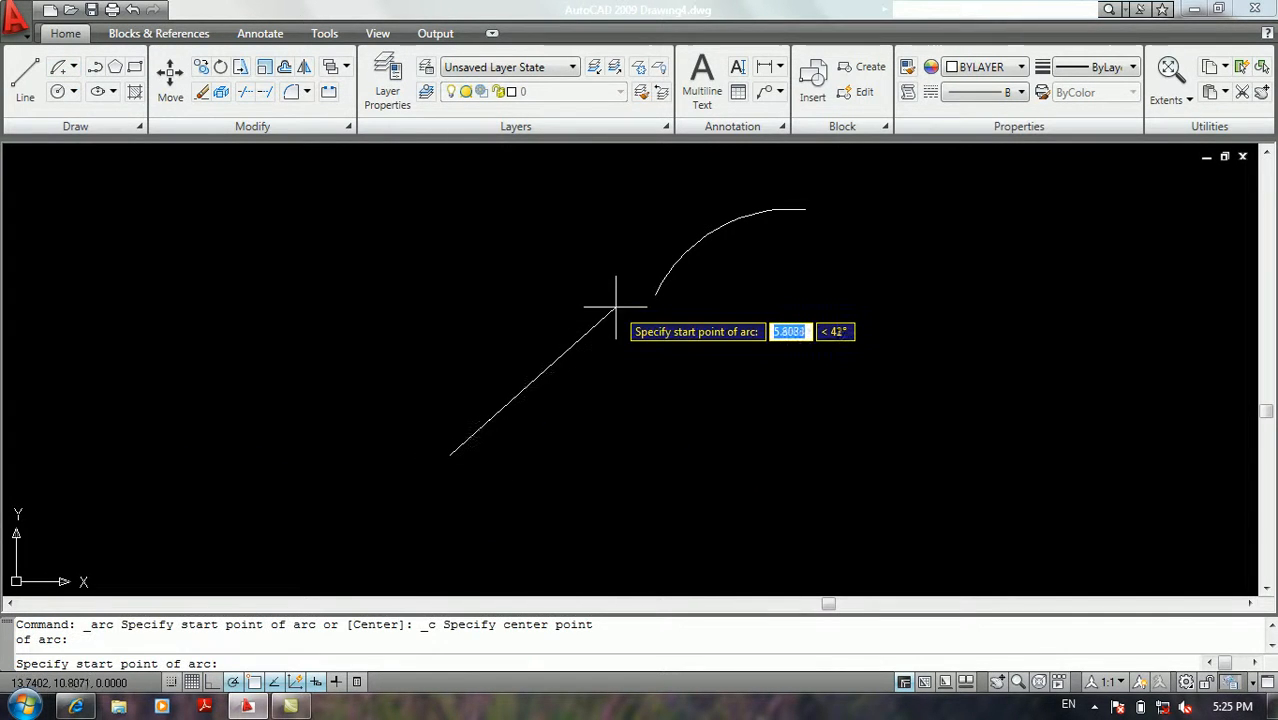
click(615, 297)
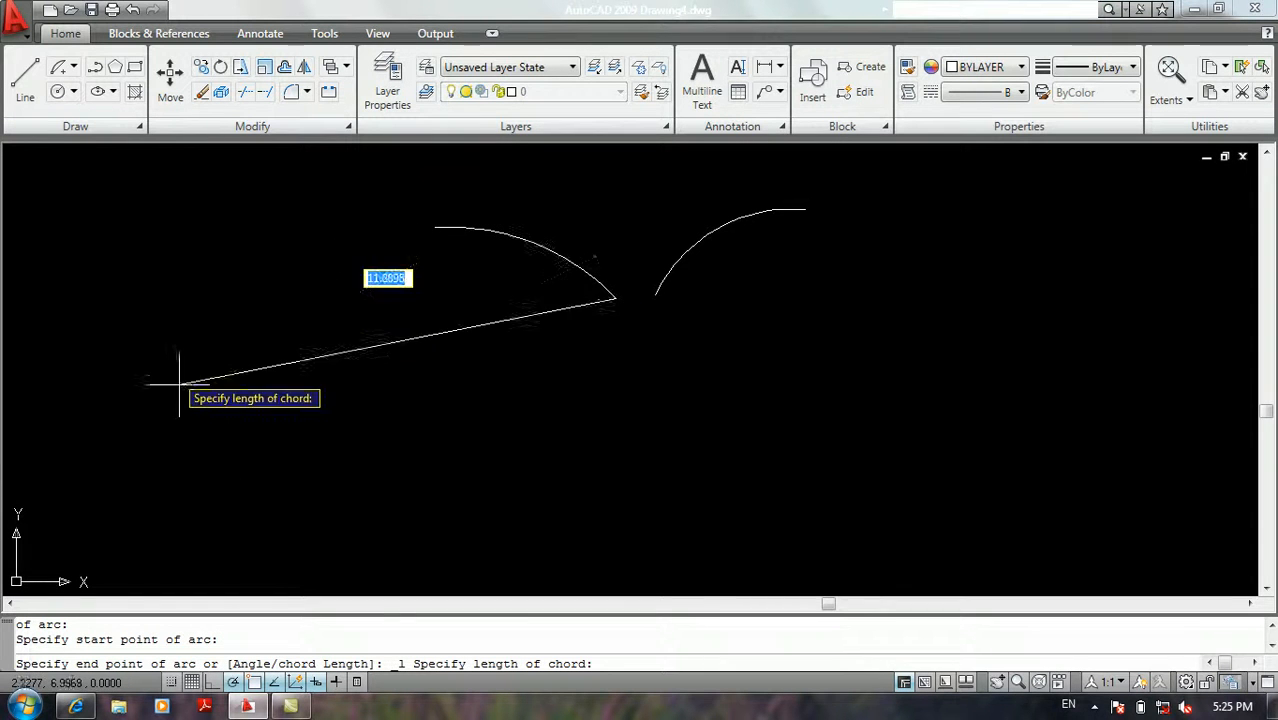
click(225, 457)
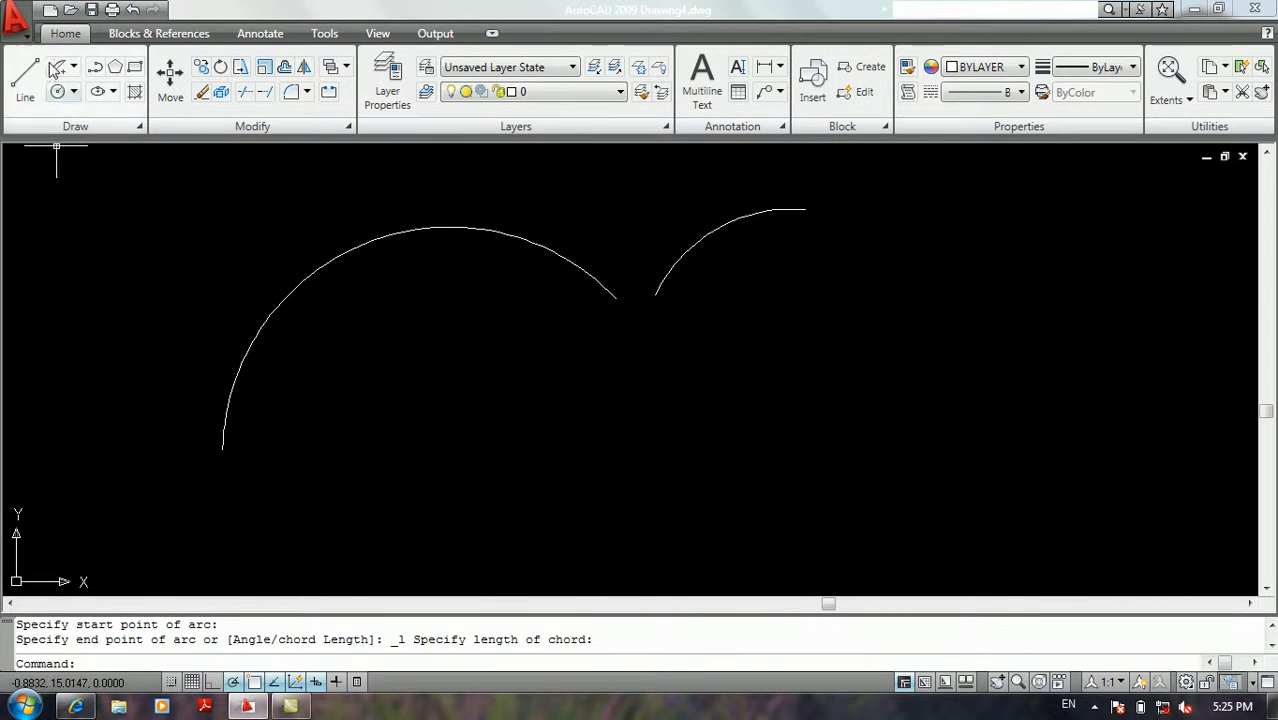
Draw a short, nearly vertical Center, Start, Length arc below the two existing arcs.
click(57, 92)
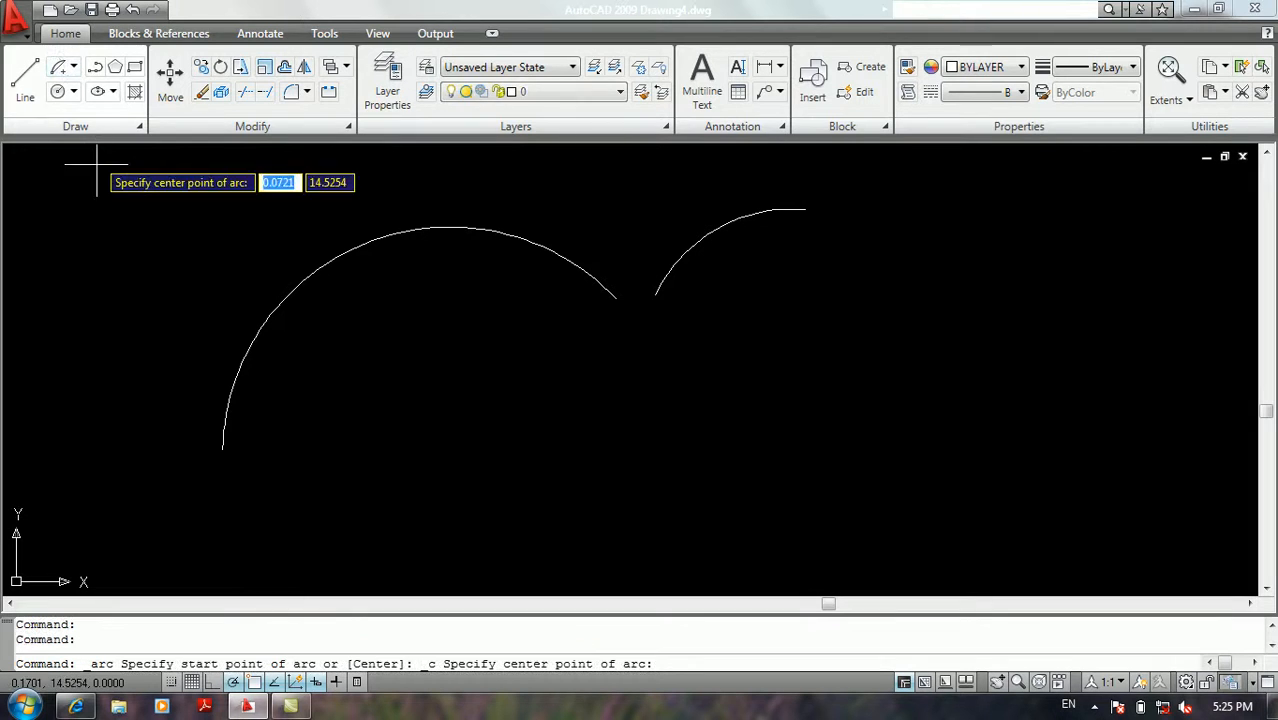
click(74, 67)
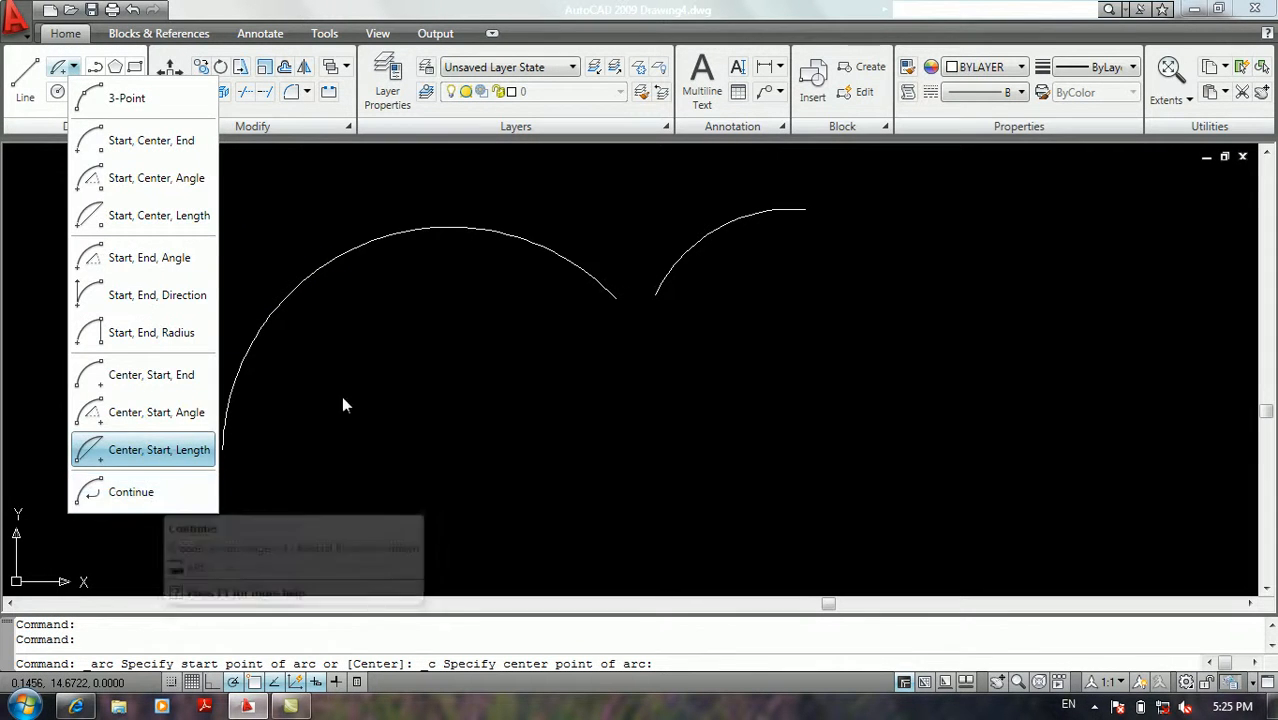
click(708, 474)
click(497, 410)
click(418, 488)
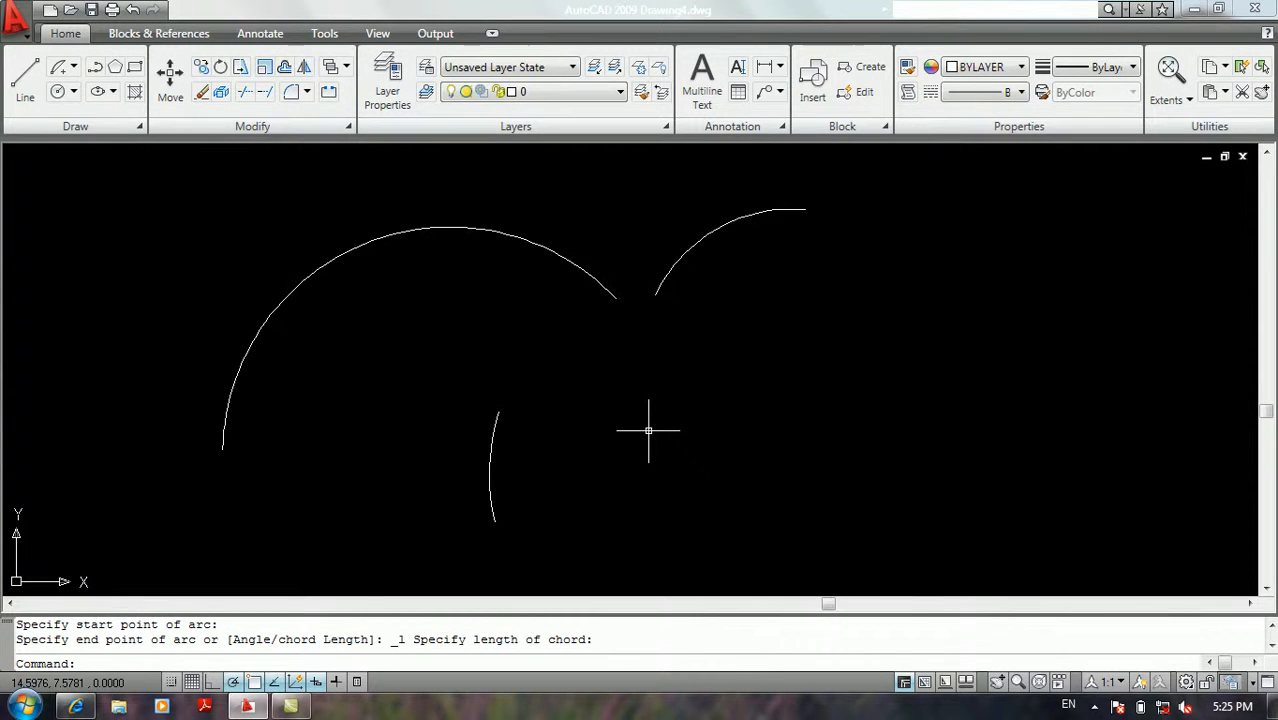
Continue the short arc from its lower end with a tangent arc that curves around and up on the right.
click(72, 67)
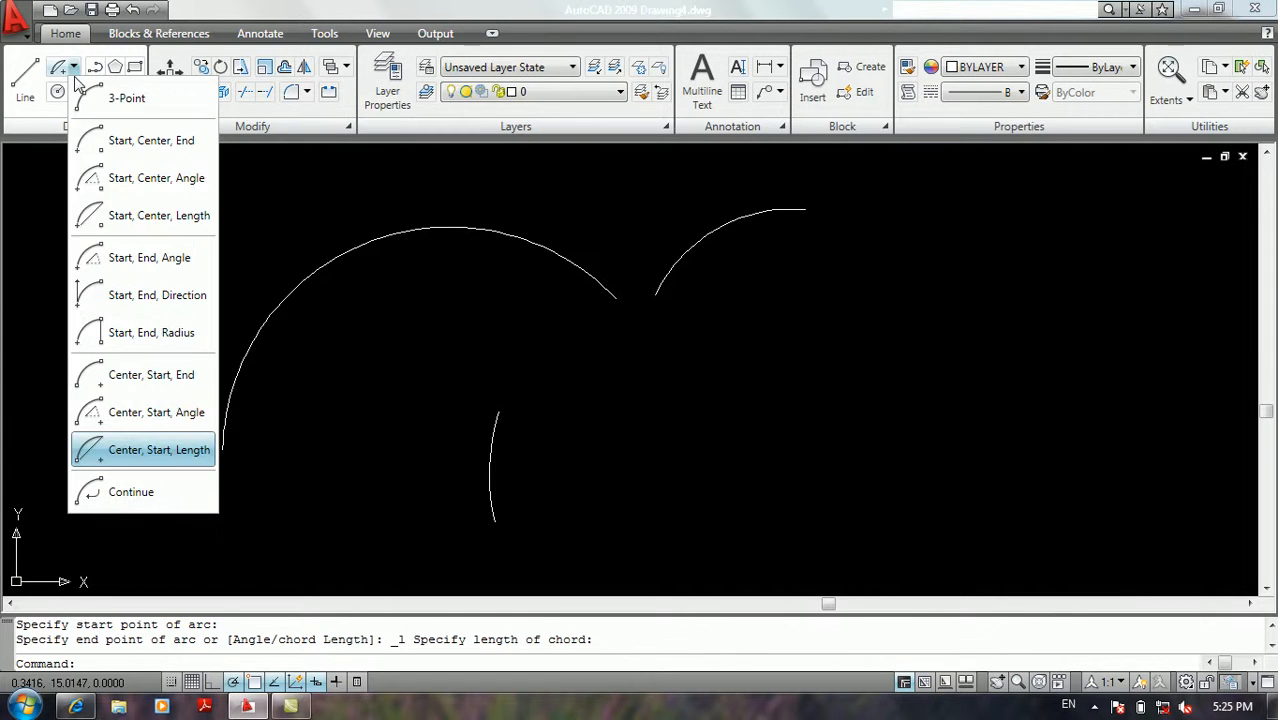
click(140, 491)
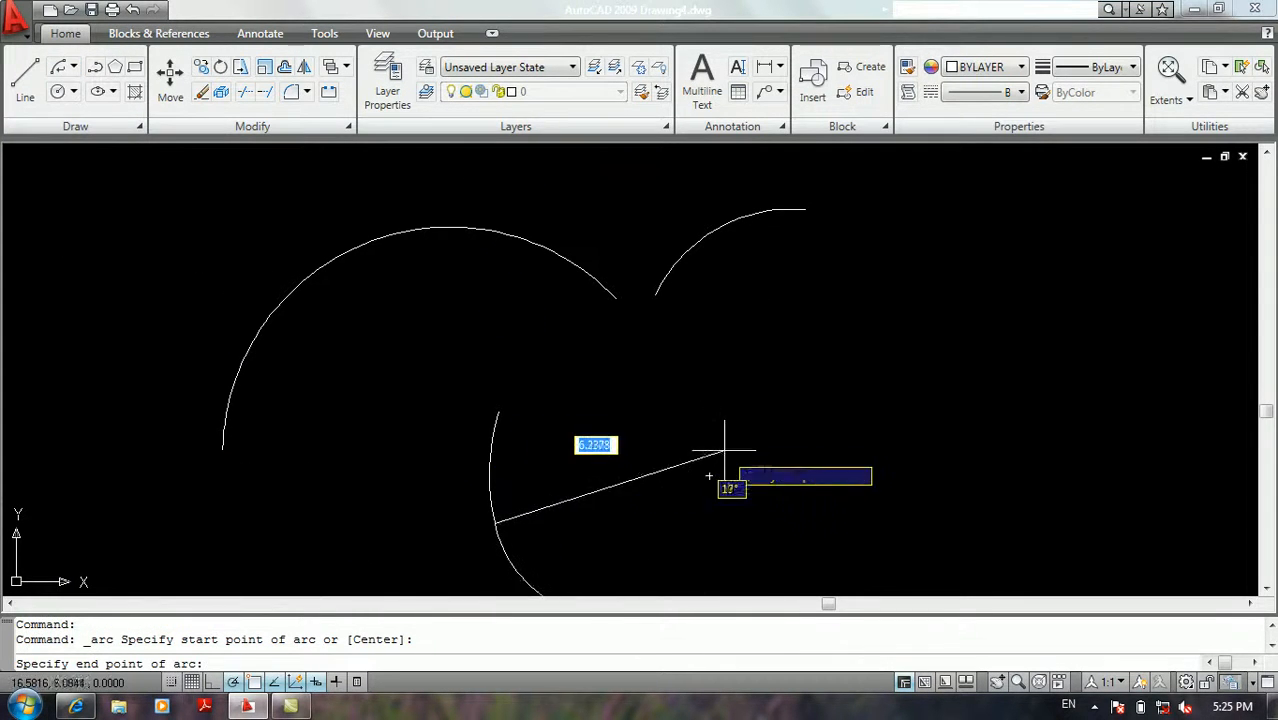
click(747, 405)
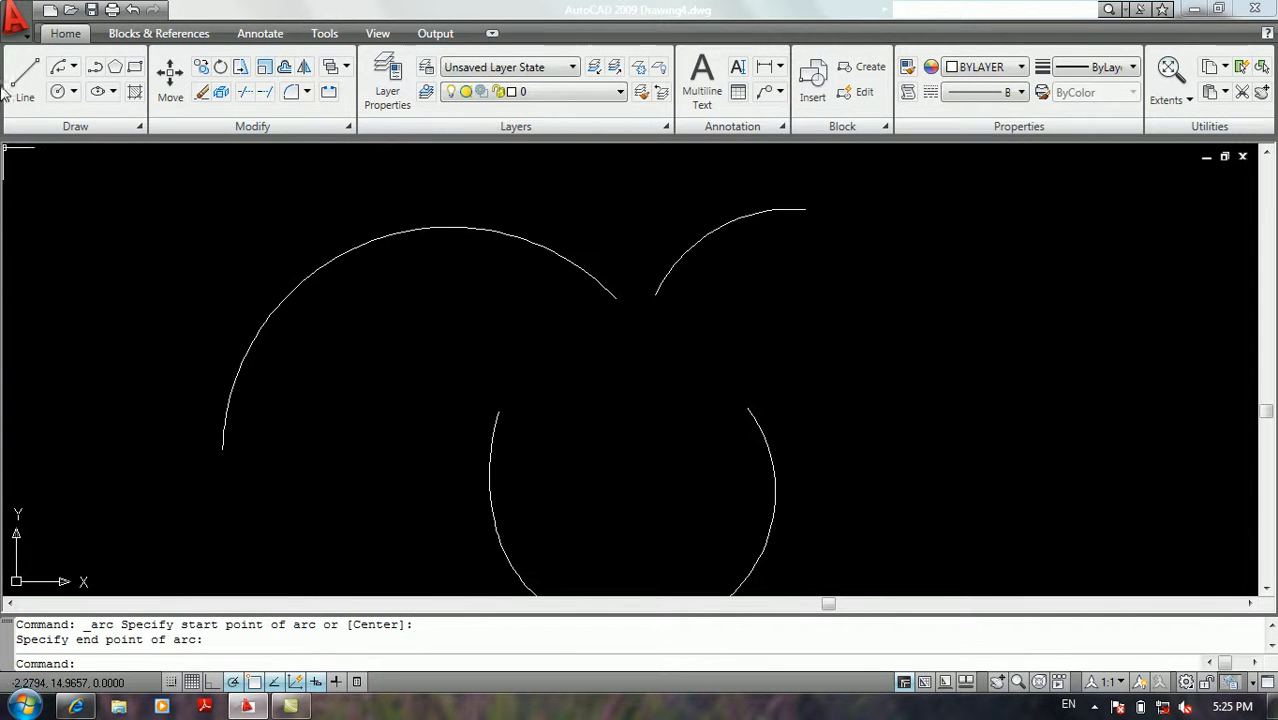
Add another tangent continuation arc from the last arc's upper end, ending below and right of the first small arc.
click(74, 67)
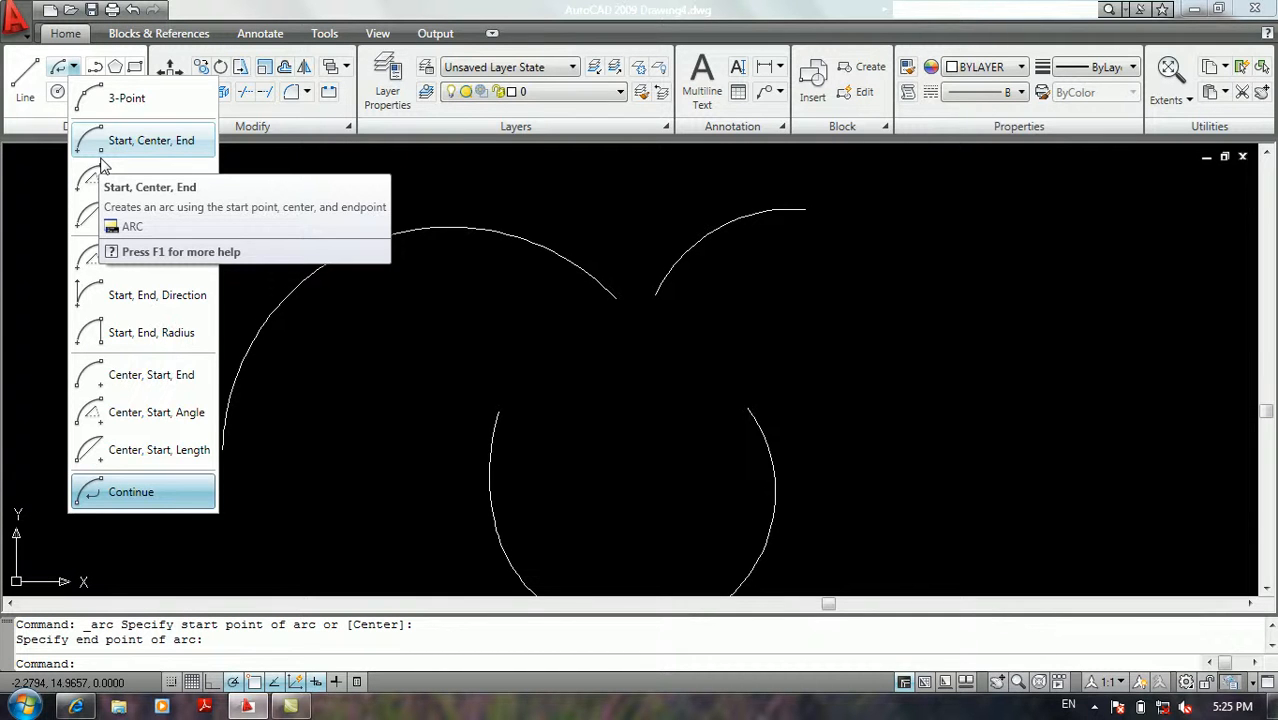
click(131, 493)
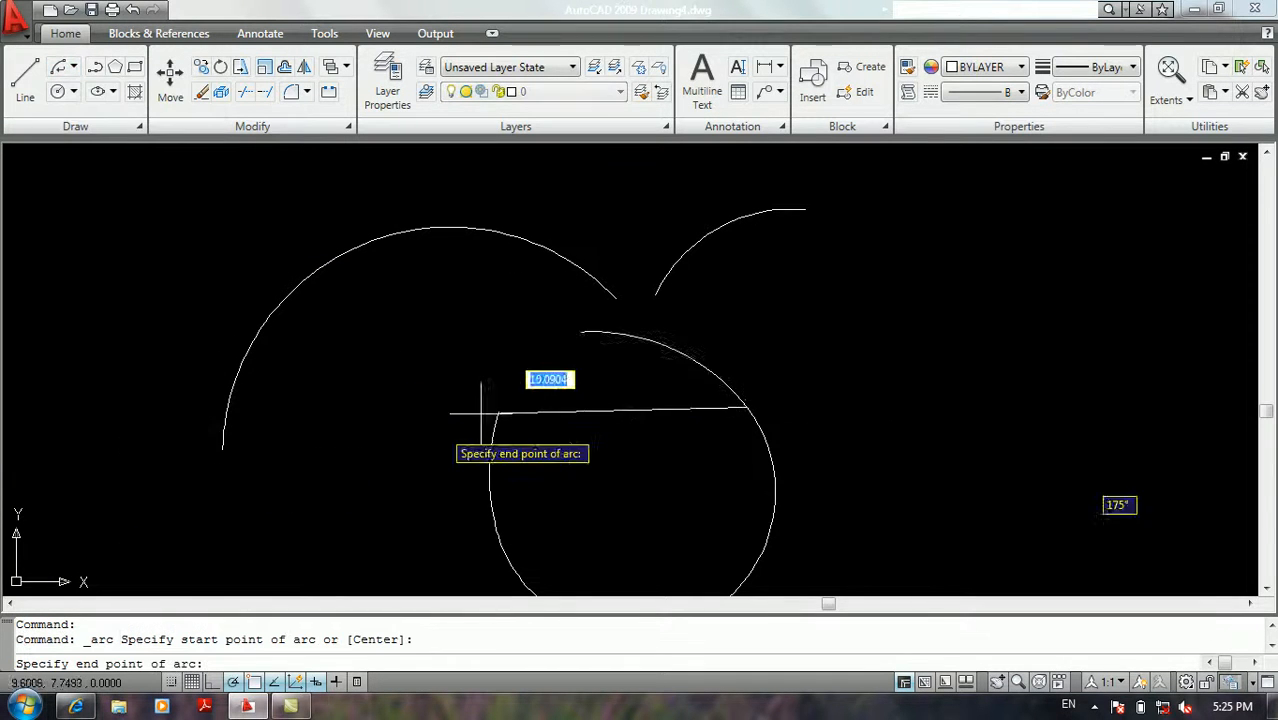
click(859, 275)
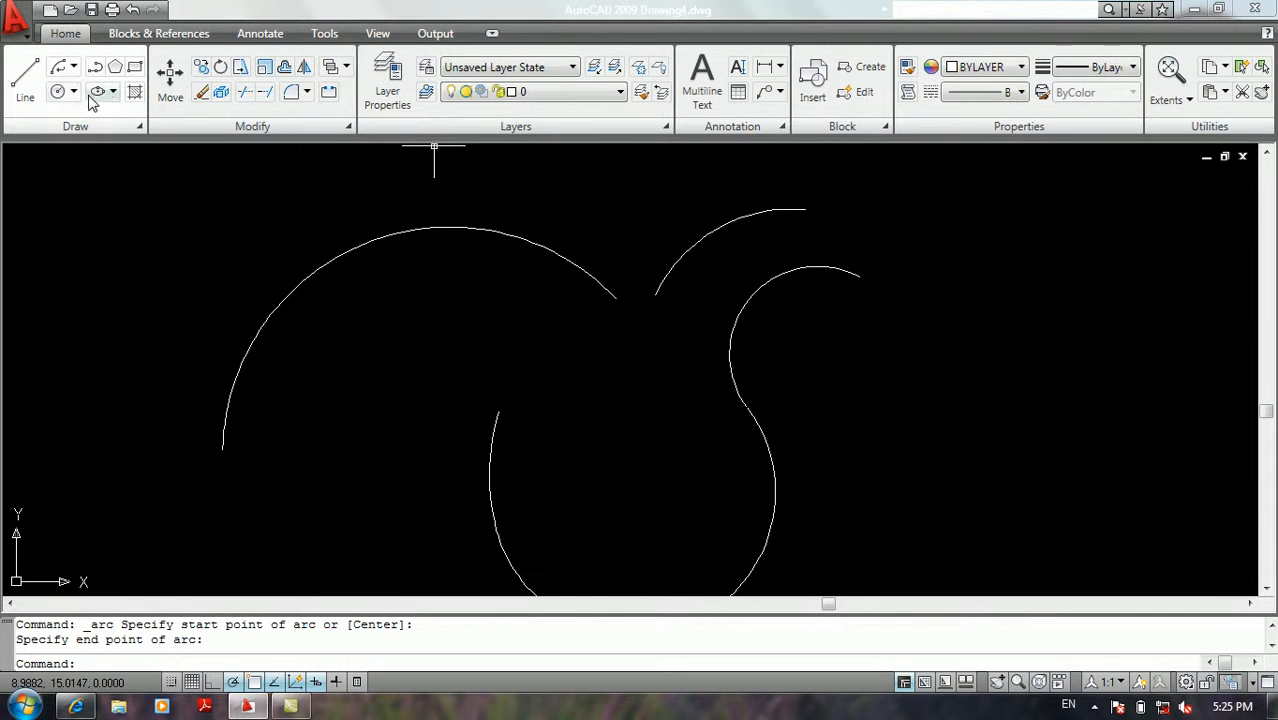
Draw a large Center, Start, Angle arc above and to the left of the existing arcs, picking its center, start point and included angle.
click(73, 67)
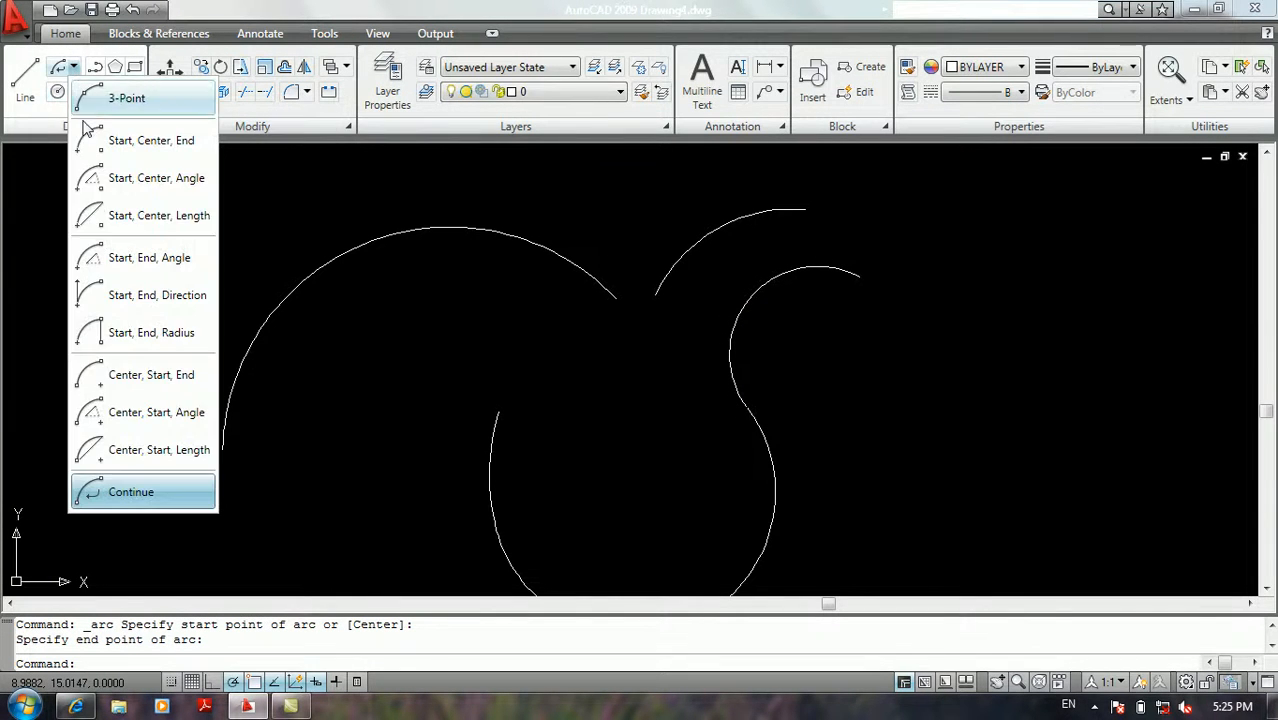
click(146, 427)
middle_drag(205, 337, 650, 508)
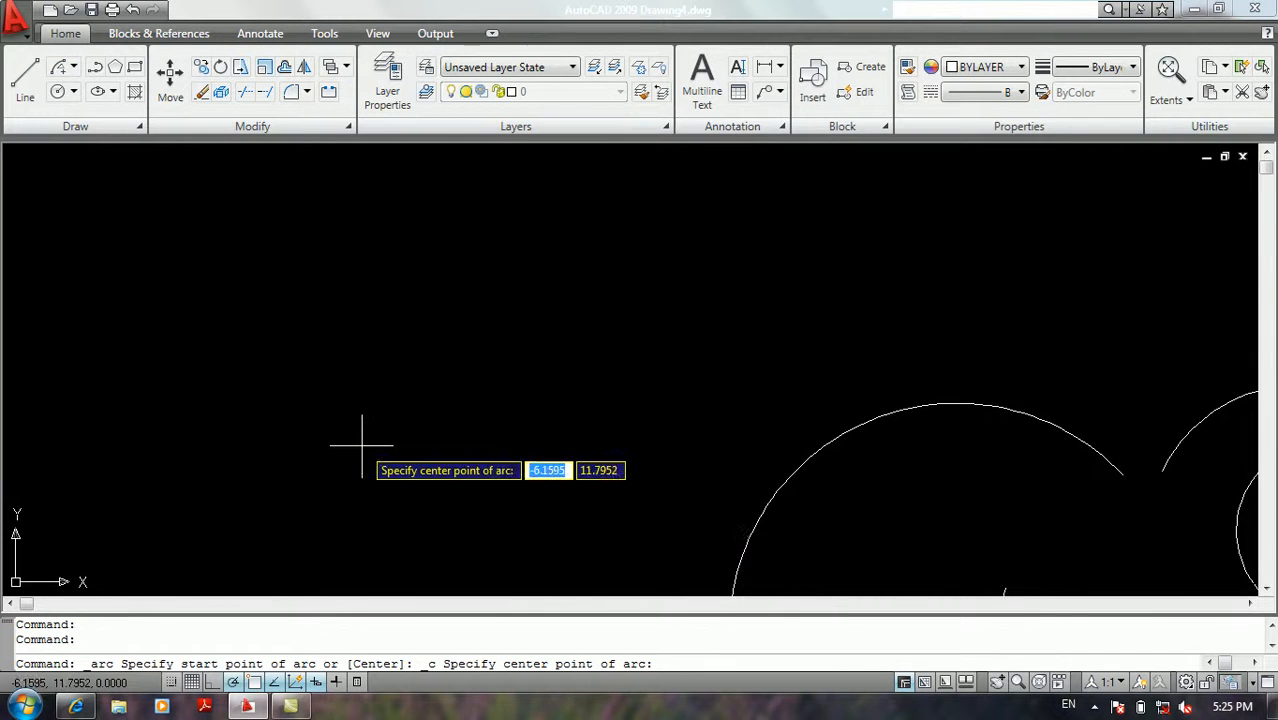
click(363, 438)
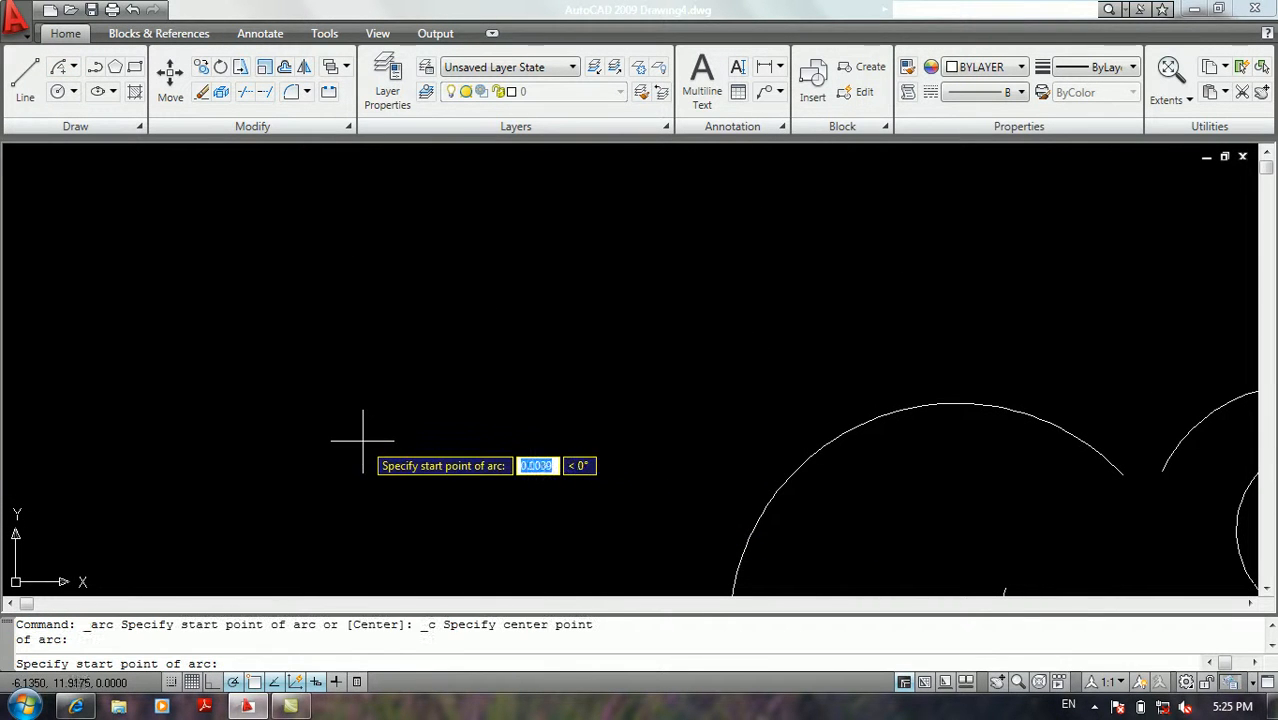
click(689, 252)
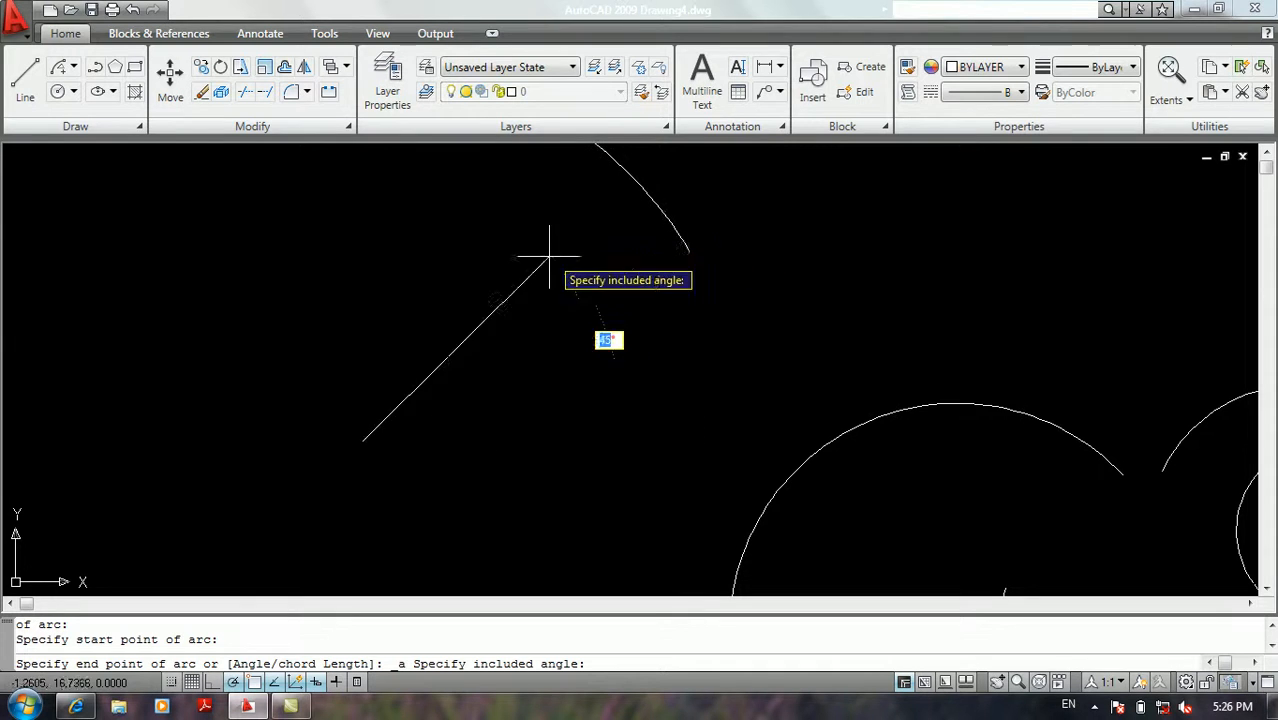
scroll(353, 350, down, 6)
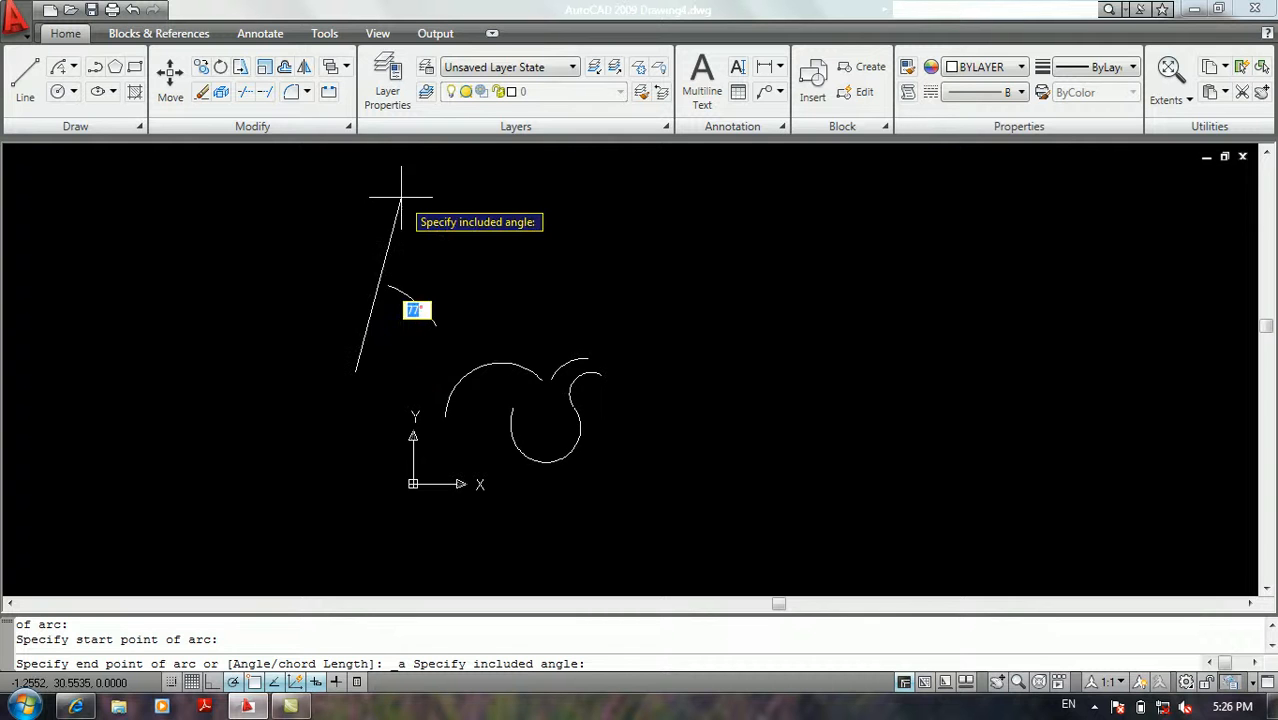
key(Return)
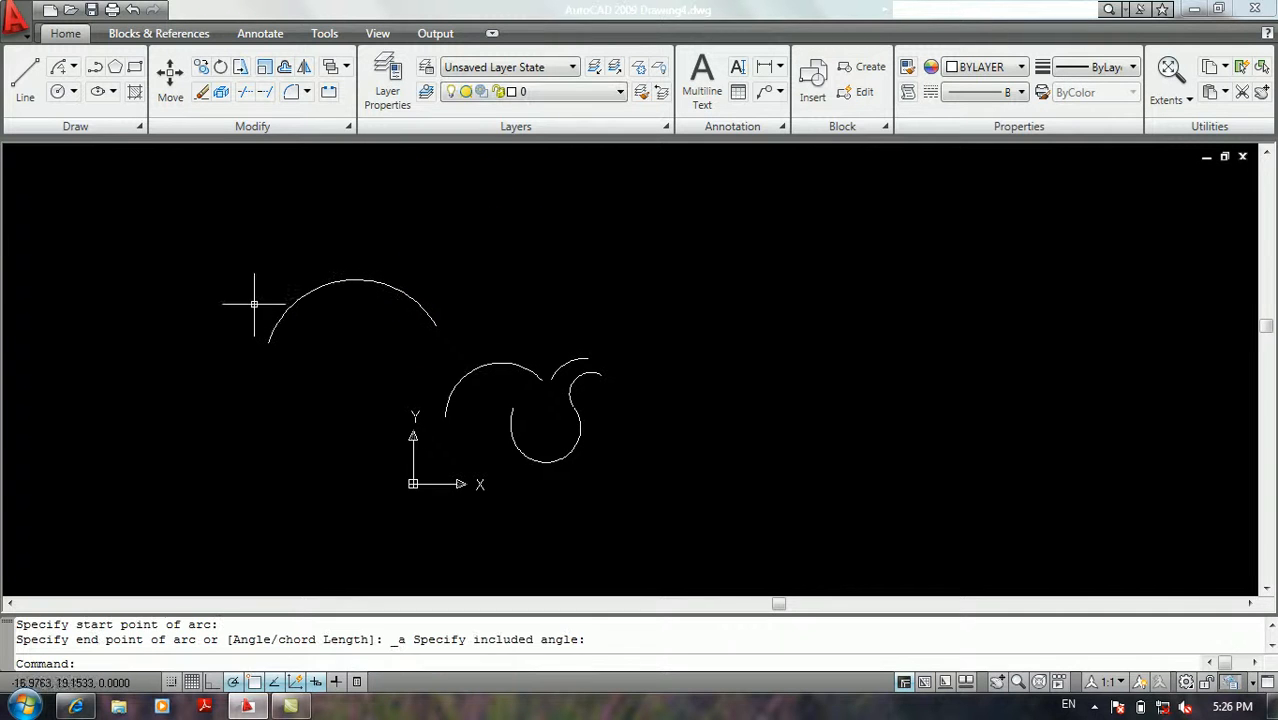
Draw a wide Start, End, Angle arc in the empty area to the right of the existing arcs, with a 90° included angle.
click(73, 67)
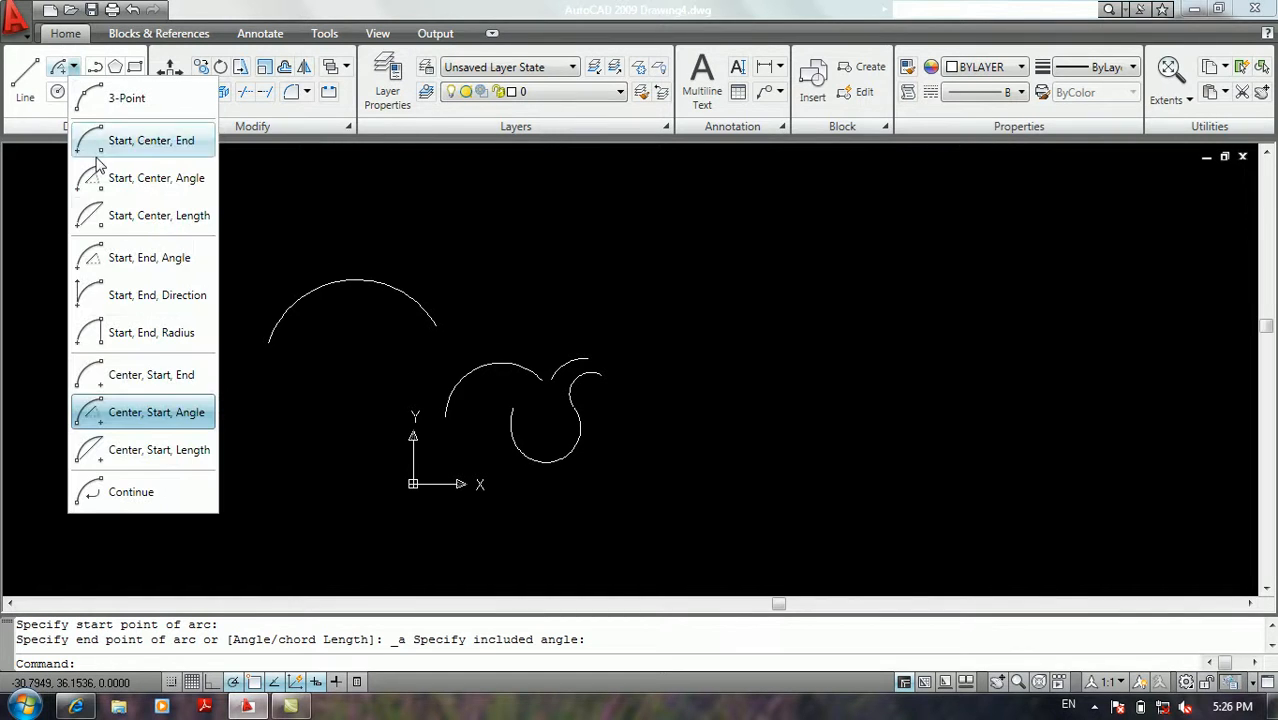
click(175, 262)
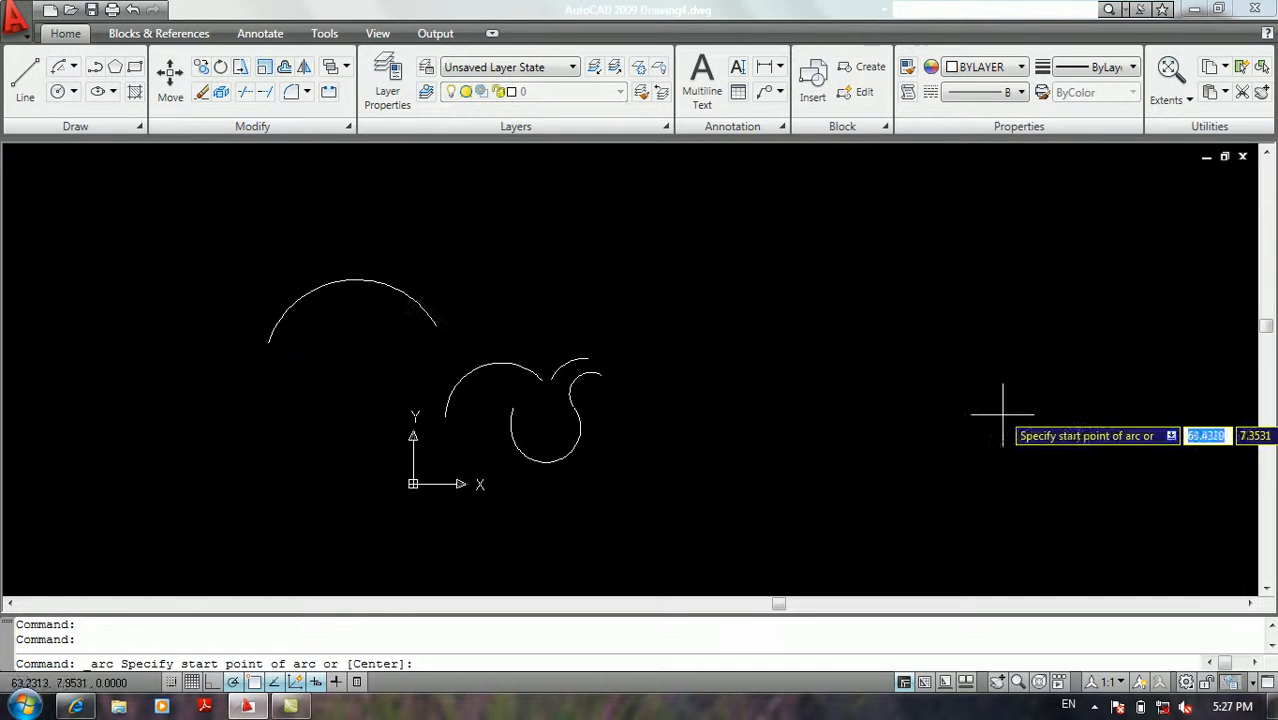
click(1016, 381)
click(748, 352)
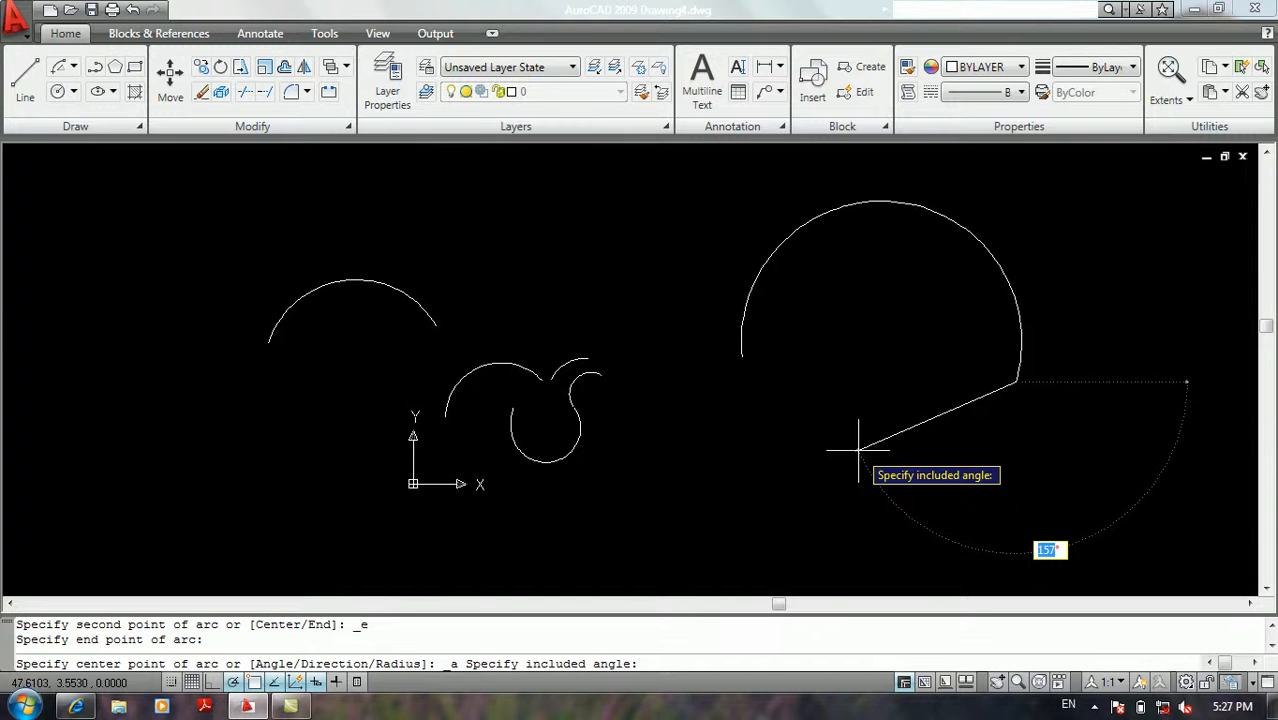
text(90)
key(Return)
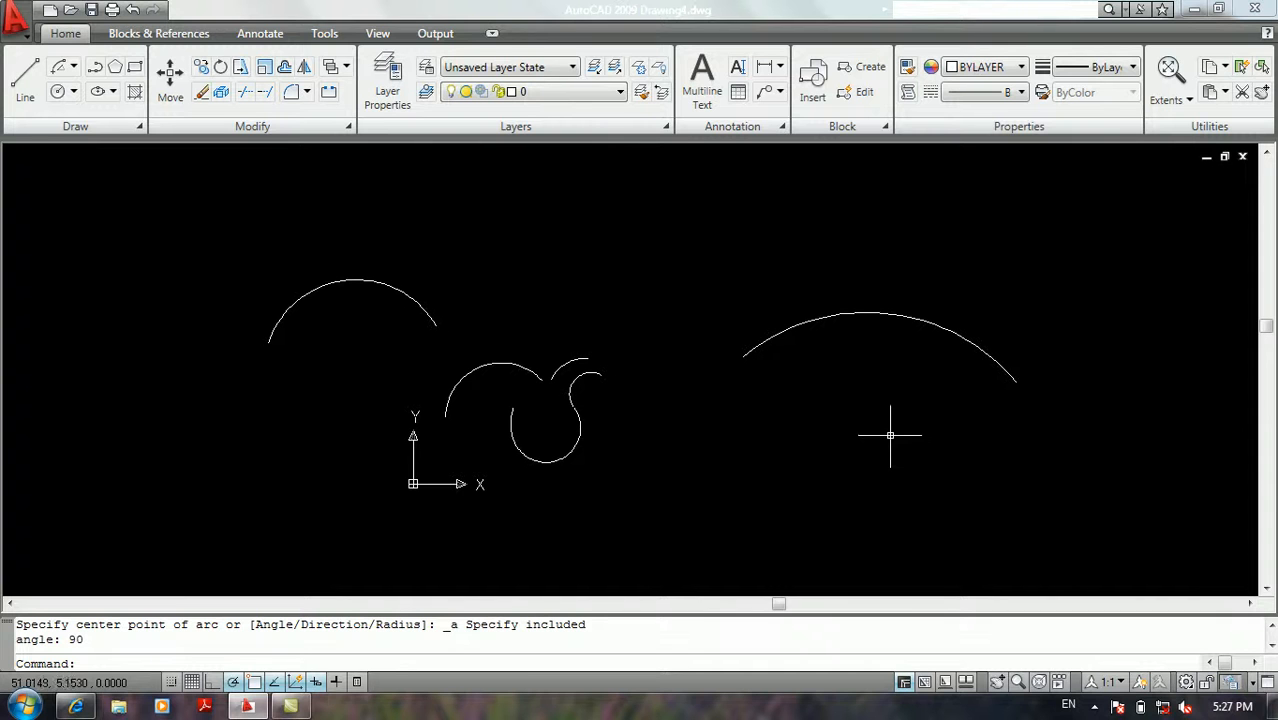
Erase the 90° Start, End, Angle arc.
click(908, 320)
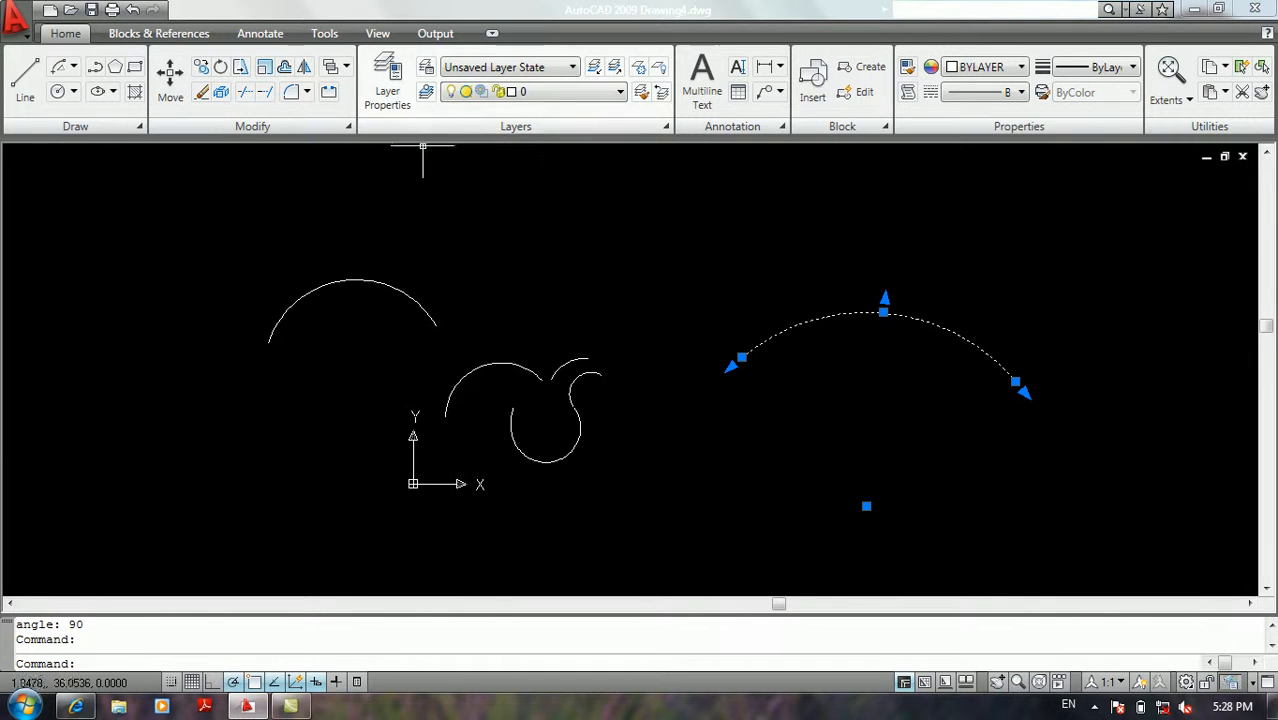
key(Delete)
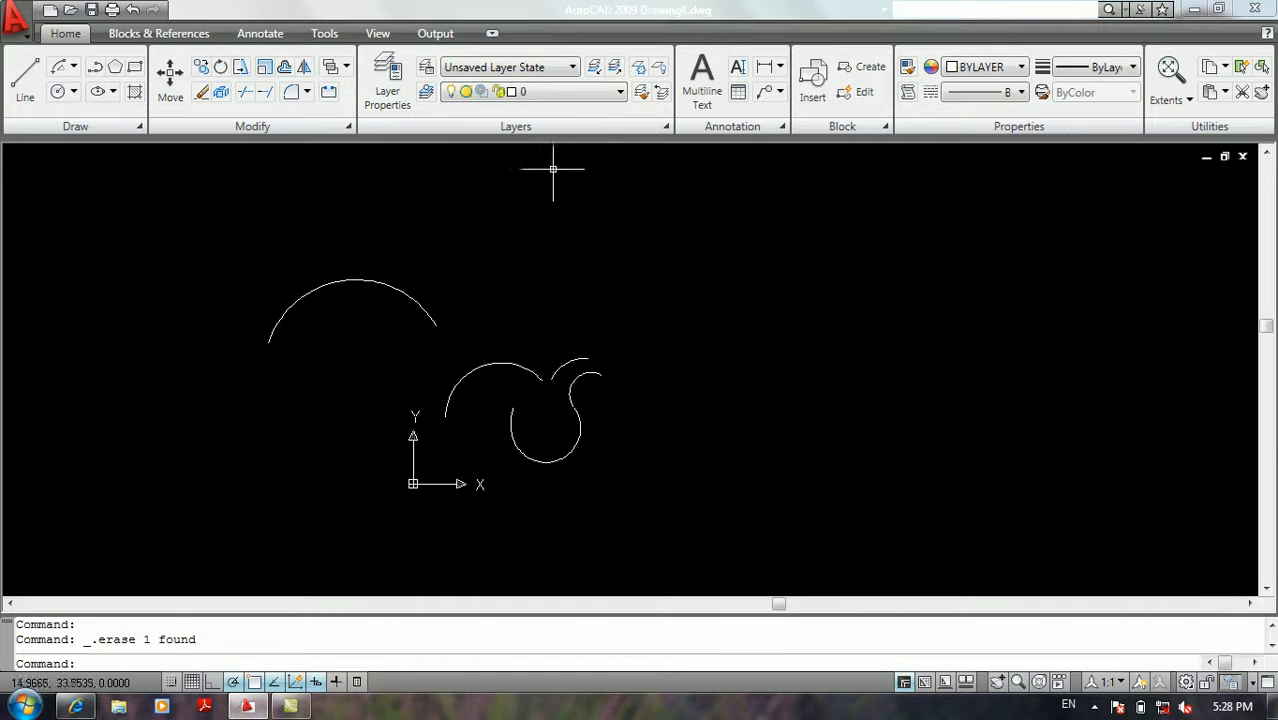
middle_drag(630, 227, 617, 268)
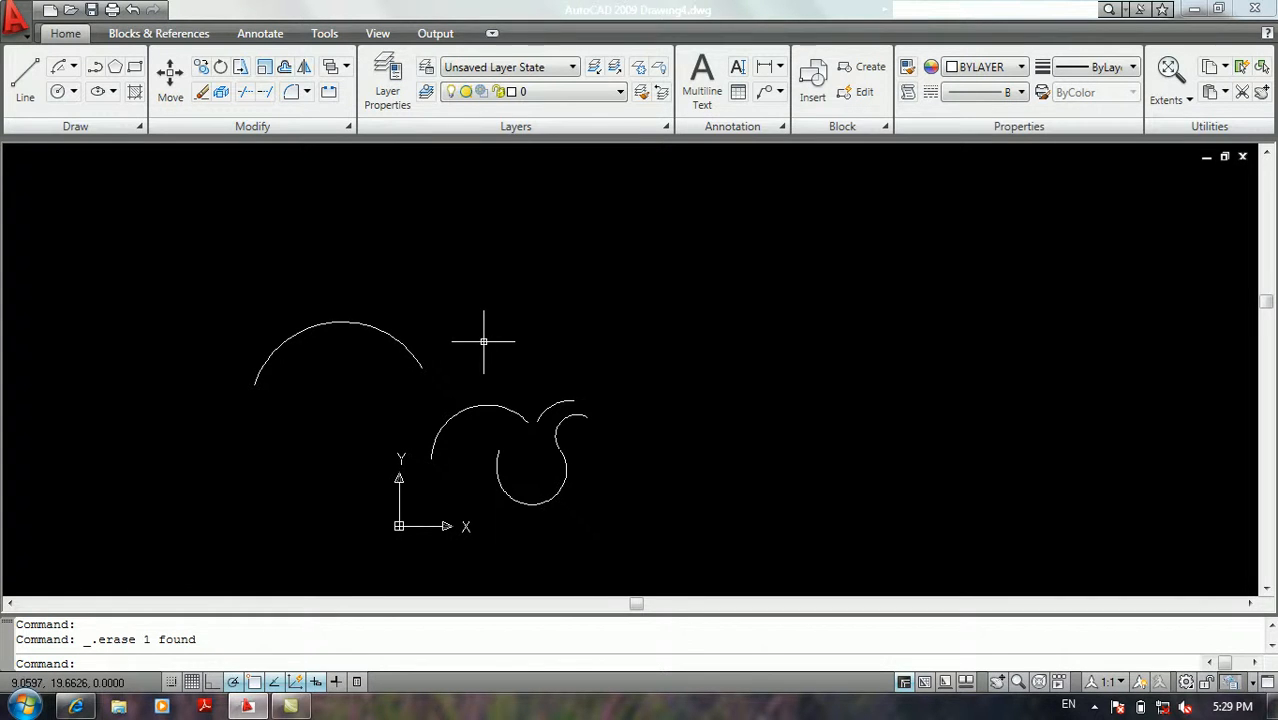
Erase all the remaining example arcs, leaving the drawing empty.
middle_drag(485, 337, 556, 285)
click(620, 230)
click(442, 519)
key(Delete)
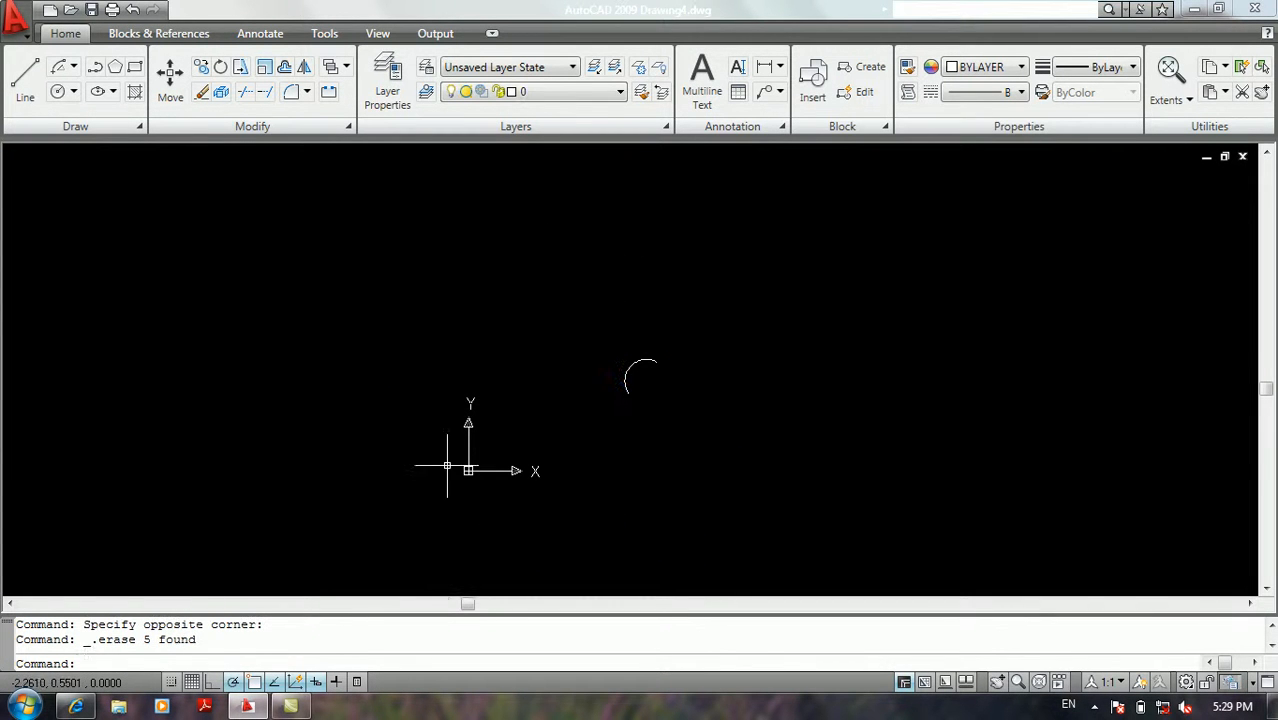
click(705, 272)
click(600, 451)
key(Delete)
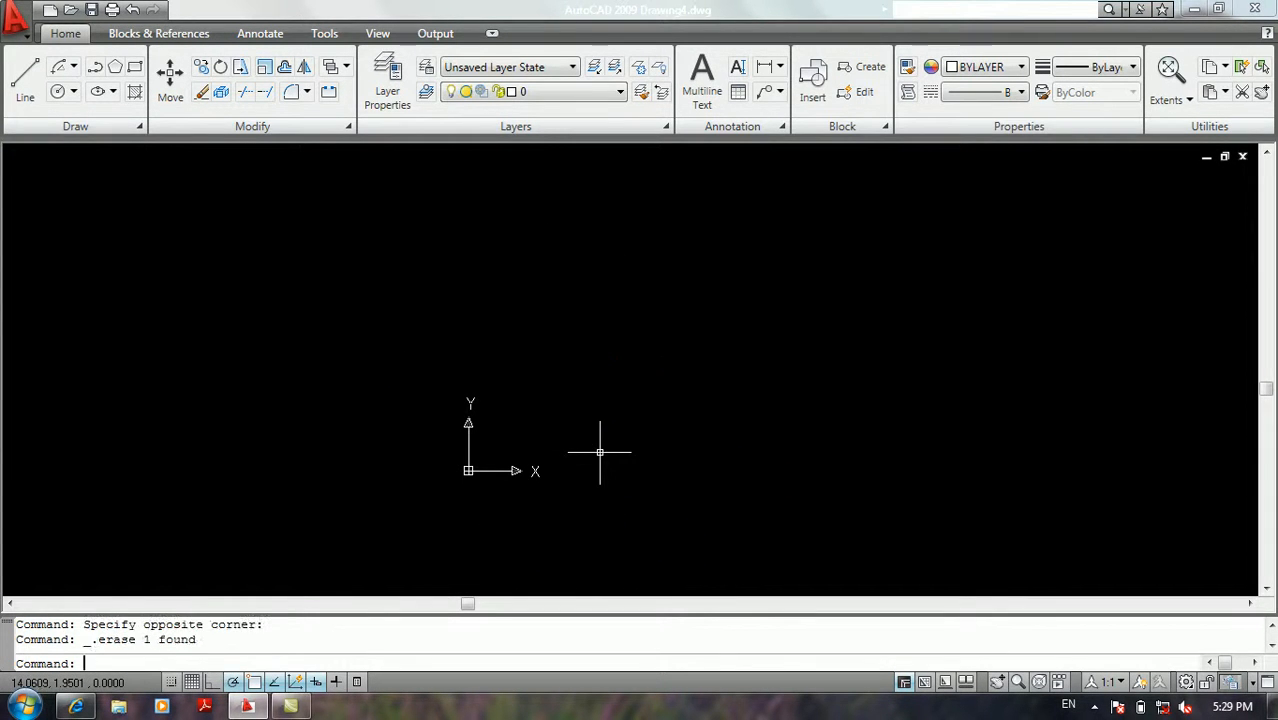
Draw a small circle above and to the right of the origin, picking its center and radius, and check its outline at different magnifications.
scroll(561, 422, up, 4)
text(c)
key(Return)
click(537, 401)
click(592, 340)
scroll(600, 365, down, 6)
scroll(565, 365, up, 12)
scroll(542, 322, down, 8)
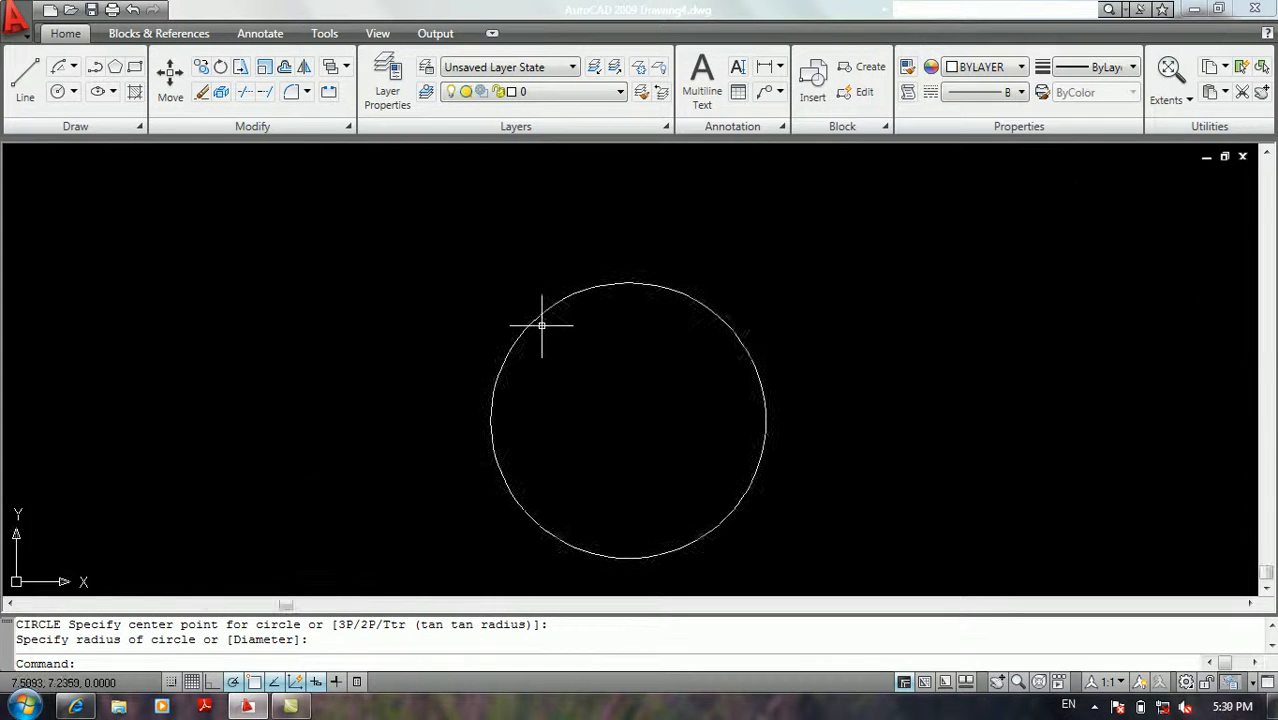
scroll(541, 325, down, 4)
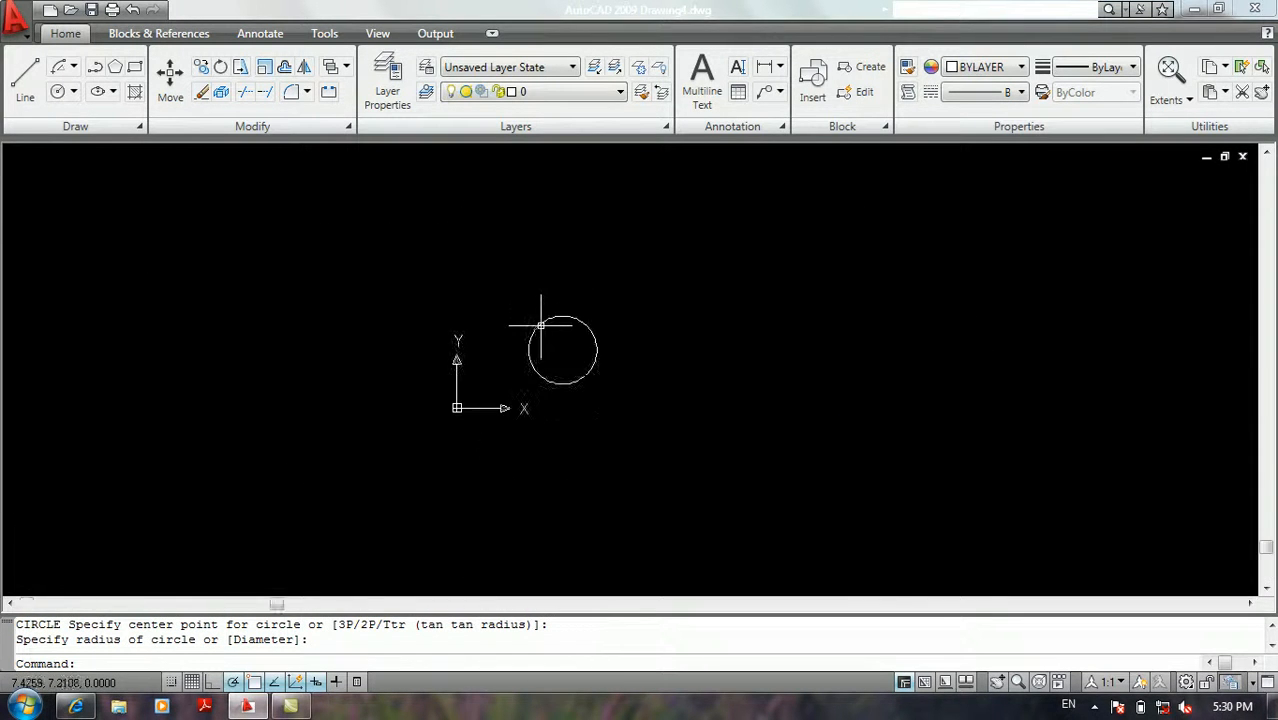
Open the student's HOME WORK drawing from the Students Projects folder.
click(78, 11)
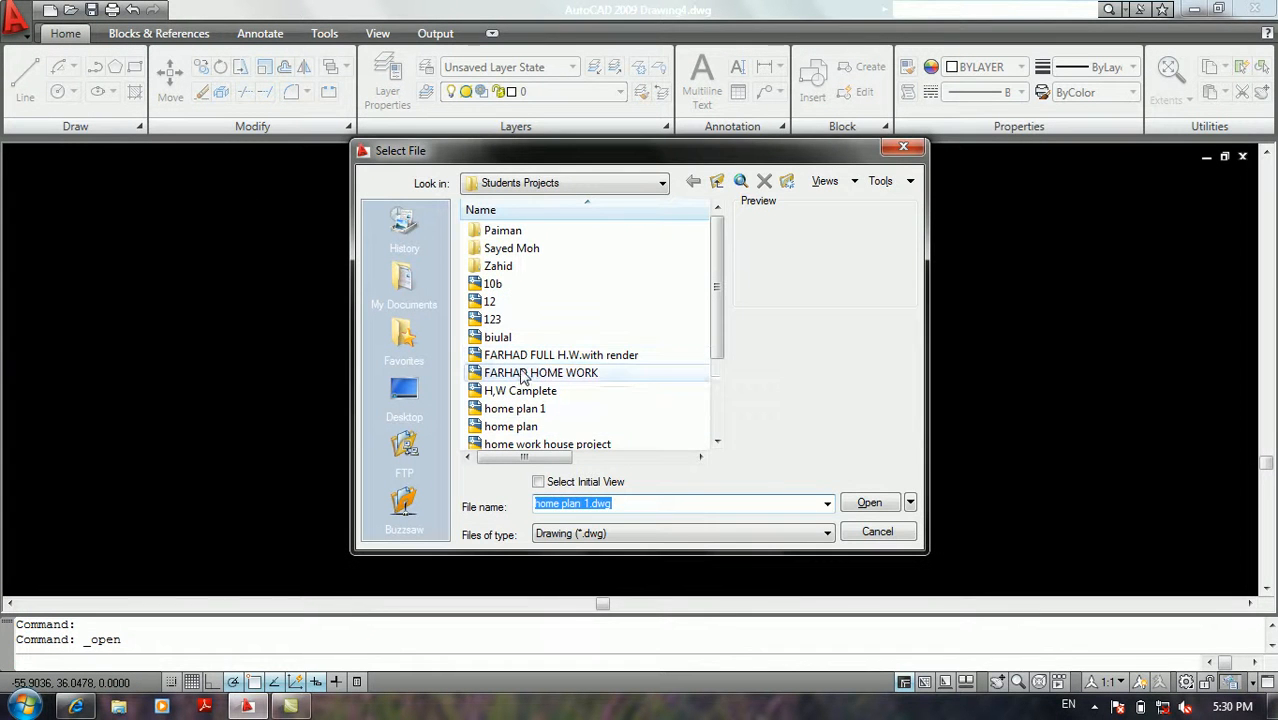
click(520, 373)
click(869, 502)
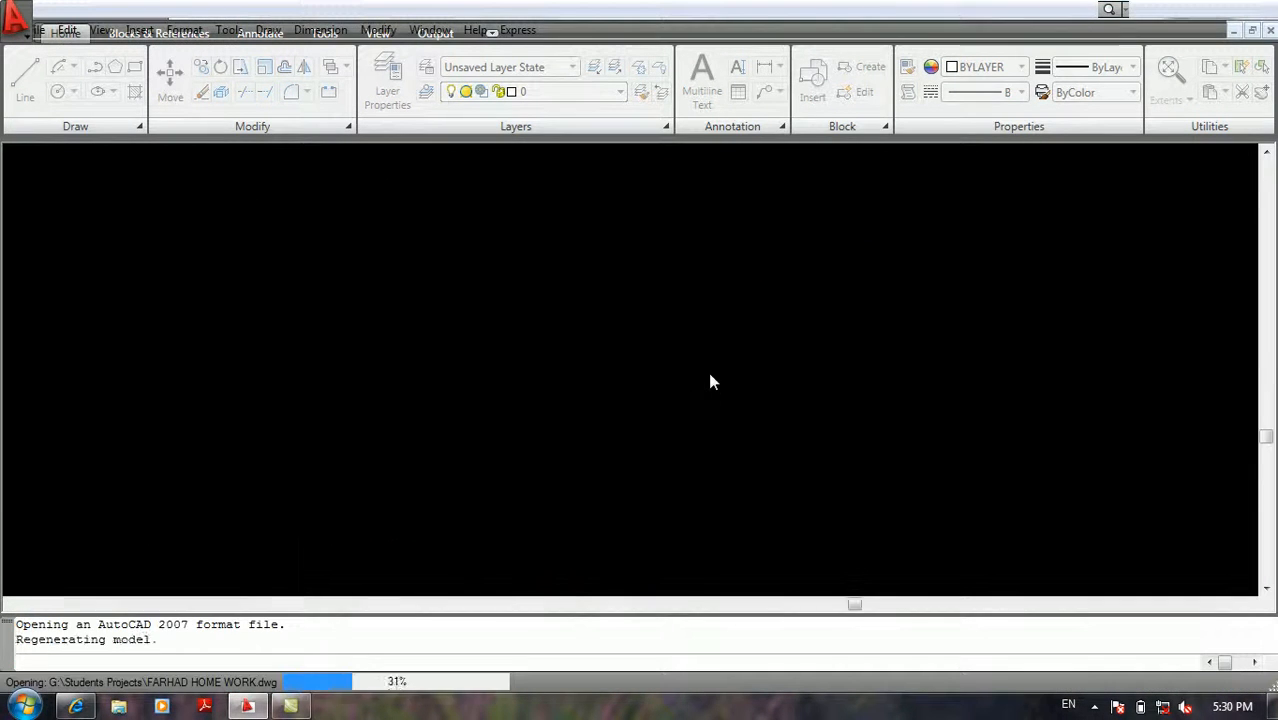
Examine how the door swing arcs around the Foyer, Maid Room and Stair Lobby are displayed up close.
scroll(708, 372, down, 3)
scroll(848, 549, up, 10)
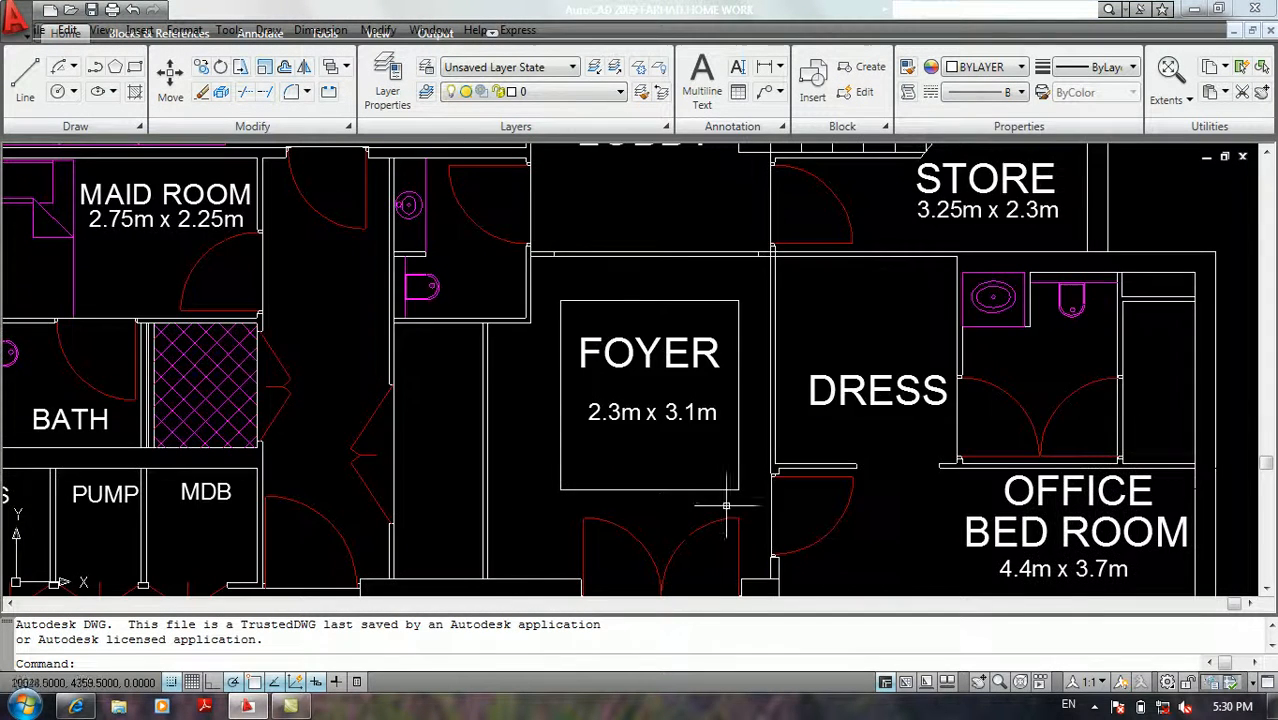
scroll(848, 549, up, 2)
scroll(846, 513, down, 10)
middle_drag(779, 435, 928, 634)
scroll(750, 400, up, 6)
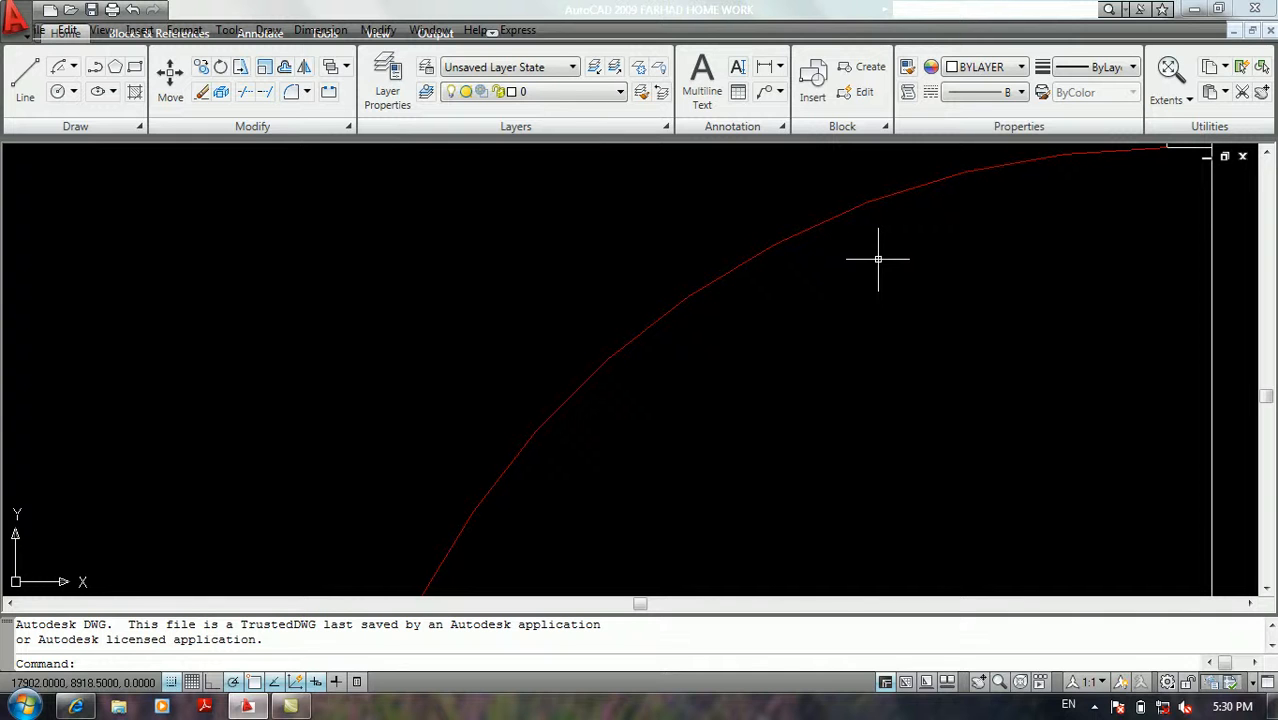
scroll(878, 259, down, 6)
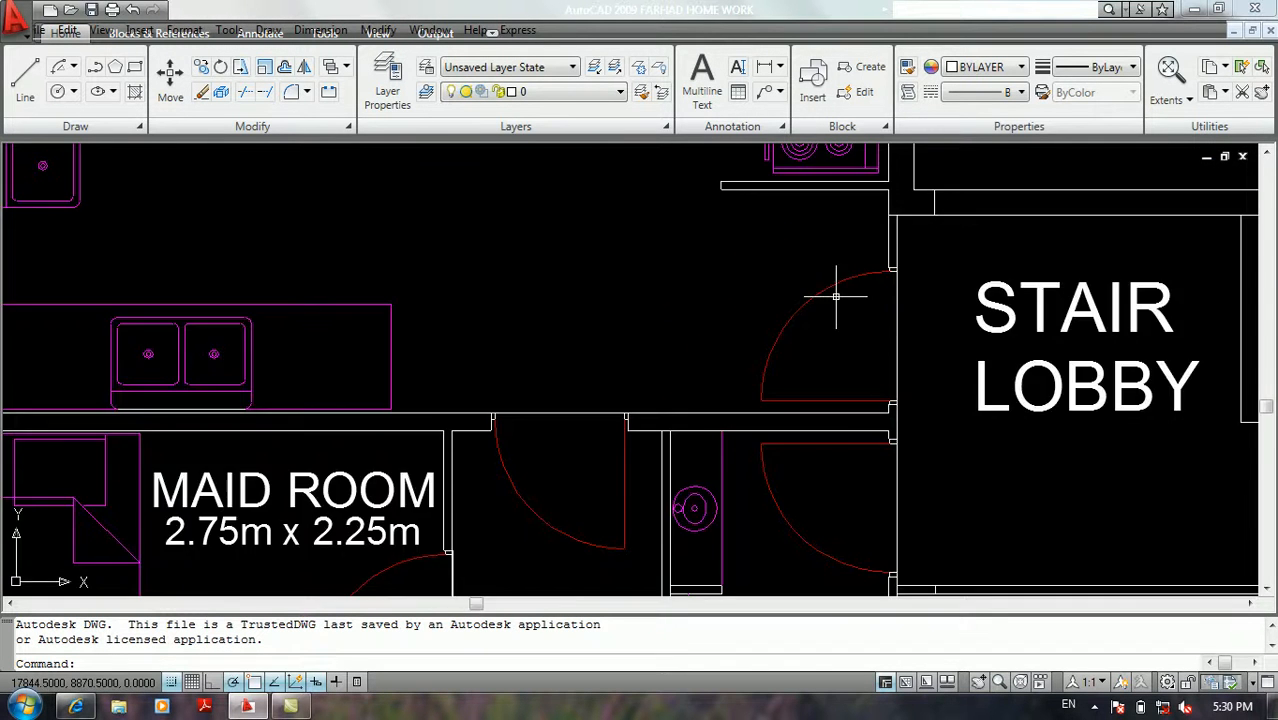
scroll(646, 447, up, 4)
scroll(610, 453, up, 6)
scroll(775, 381, down, 8)
Examine the door swings in the rest of the floor plan up to the Loggia and Living area, ending with an overview.
middle_drag(842, 367, 397, 664)
scroll(610, 377, up, 6)
scroll(531, 357, up, 3)
middle_drag(500, 215, 815, 640)
scroll(596, 448, down, 8)
middle_drag(523, 389, 628, 451)
scroll(633, 491, up, 8)
scroll(644, 493, down, 5)
scroll(644, 493, down, 5)
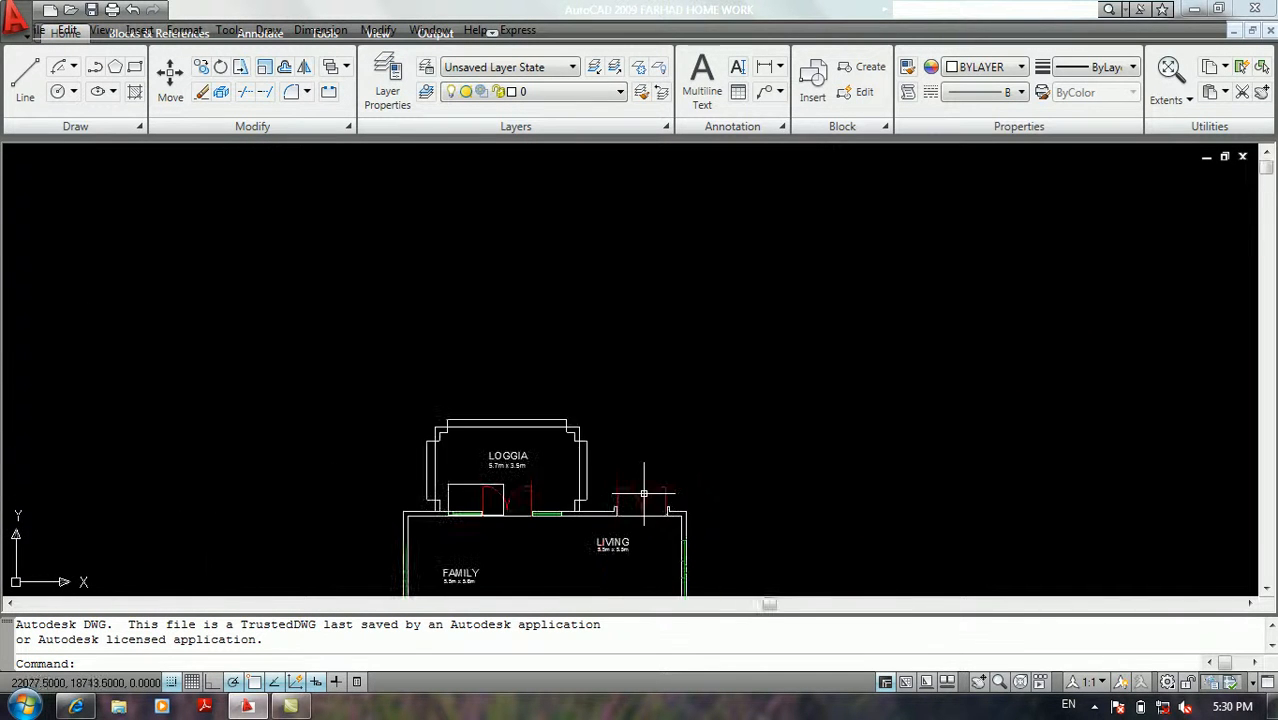
scroll(688, 385, up, 3)
middle_drag(688, 385, 699, 336)
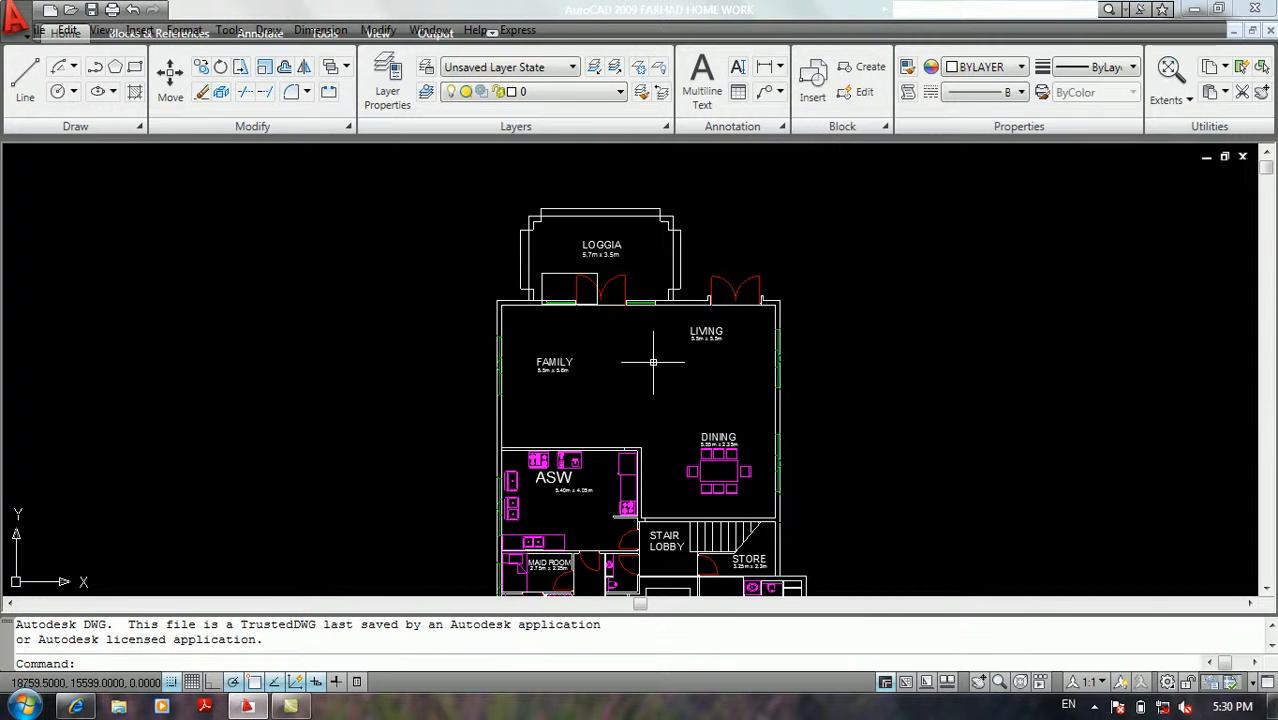
scroll(653, 362, down, 2)
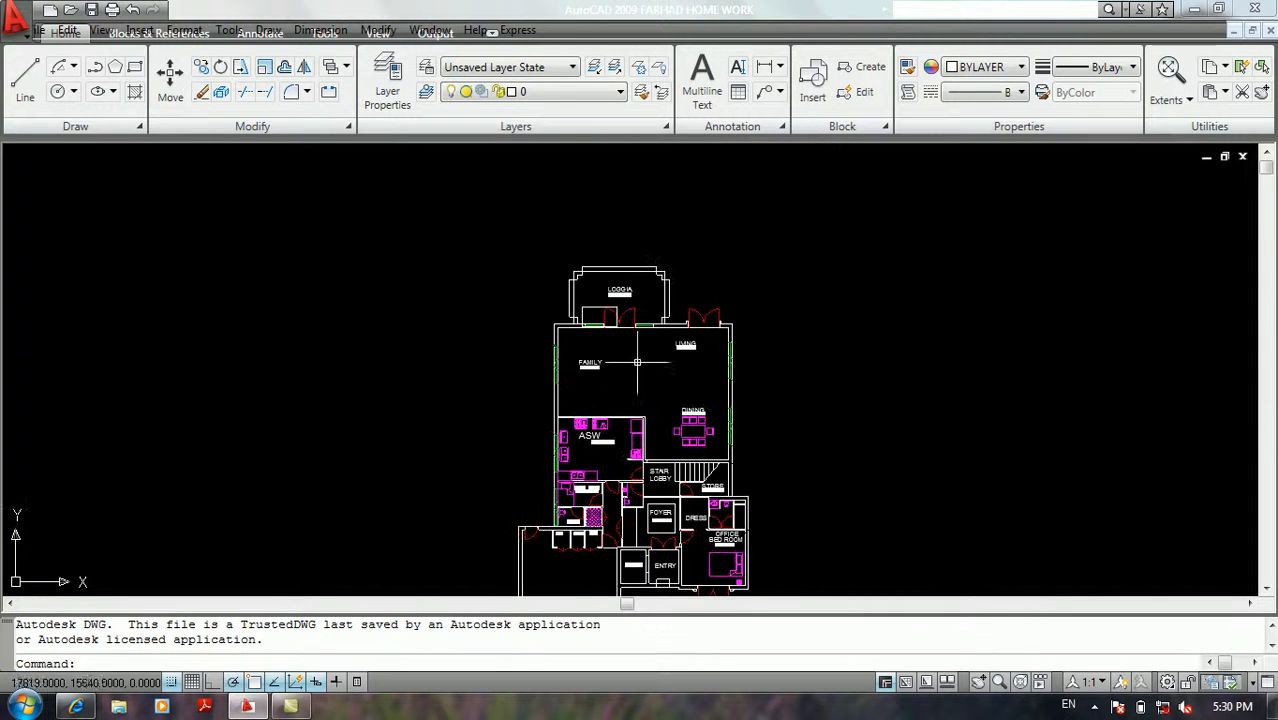
click(25, 40)
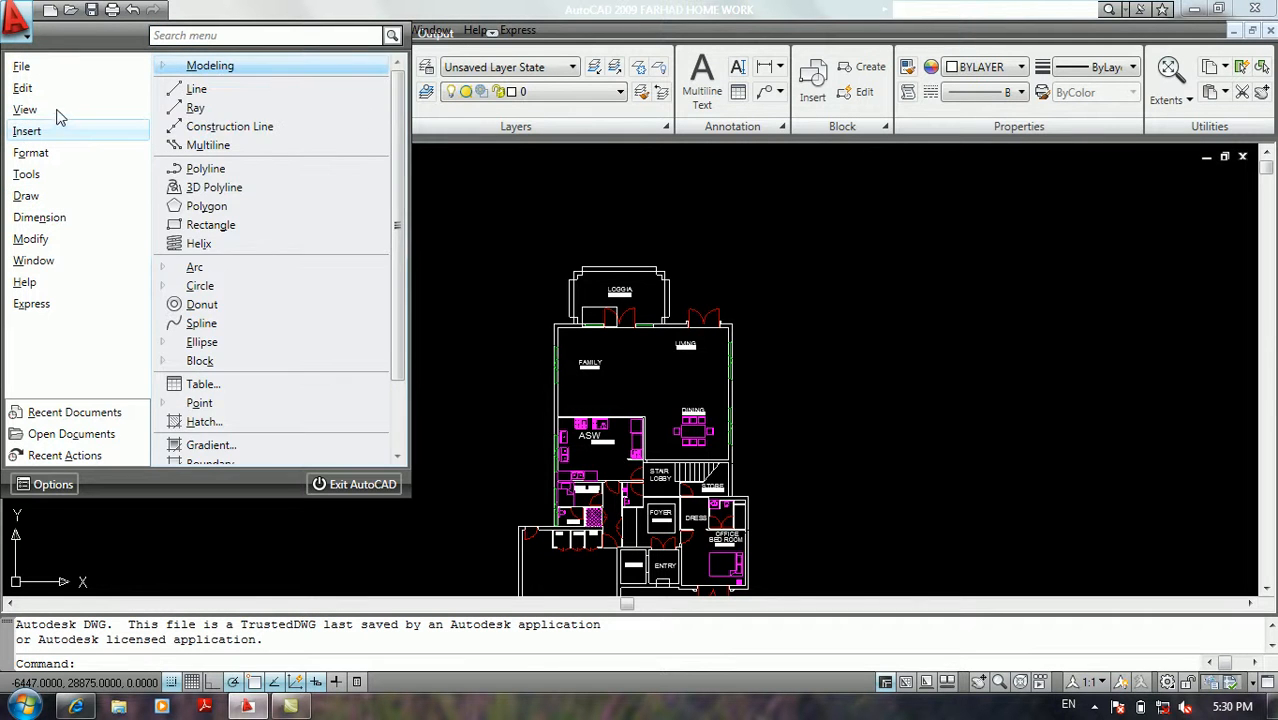
mouse_move(58, 110)
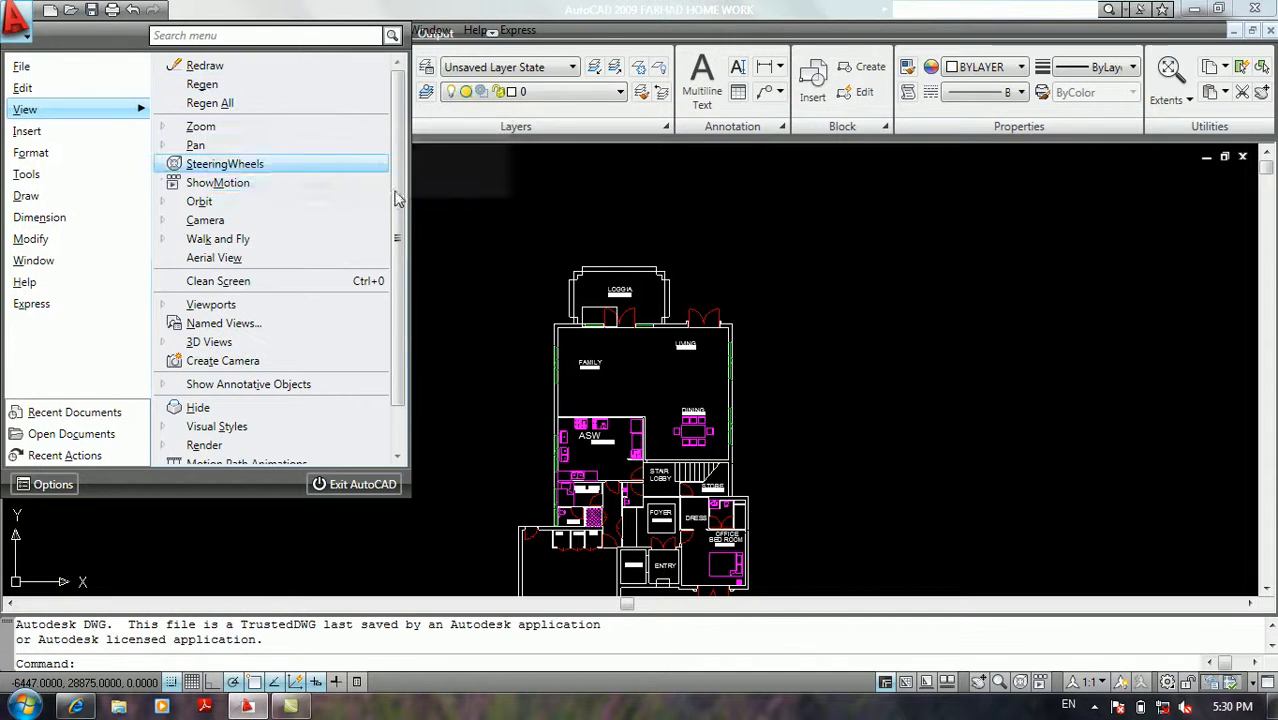
click(466, 215)
click(348, 352)
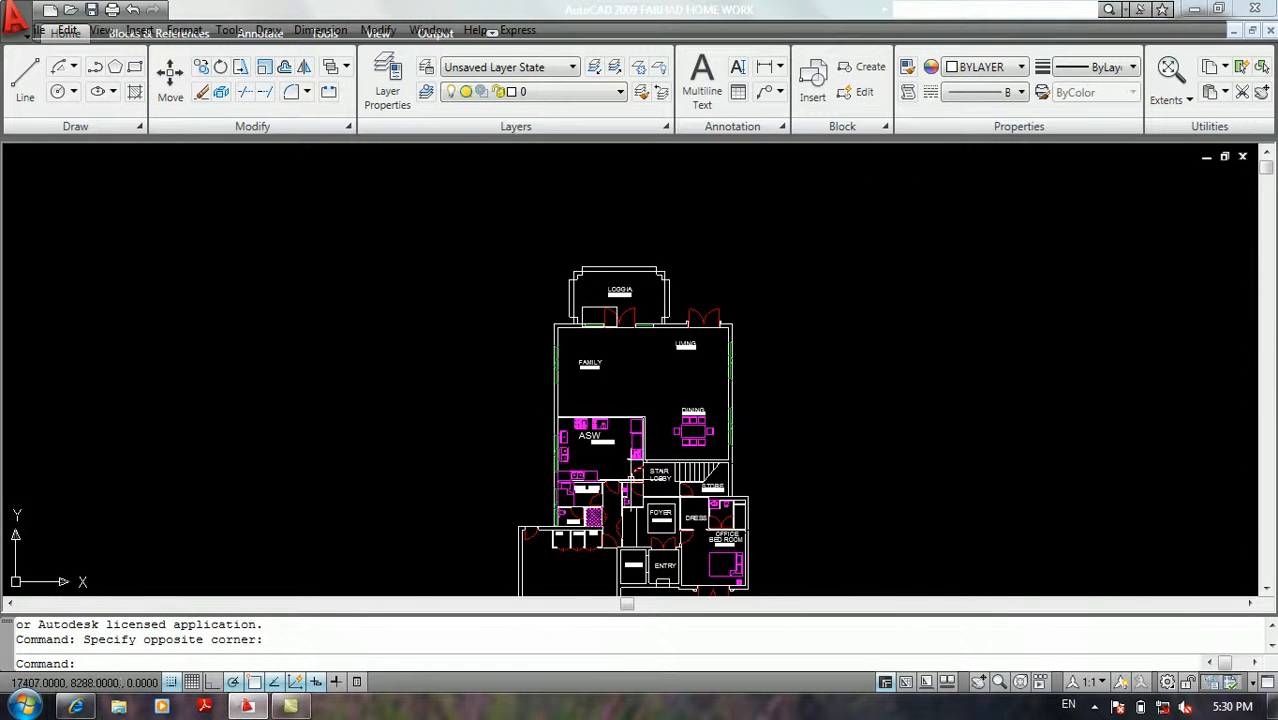
Regenerate the whole drawing with Regen All while a door swing arc near the Stair Lobby is shown up close.
scroll(630, 480, up, 8)
middle_drag(743, 364, 670, 509)
scroll(603, 443, down, 2)
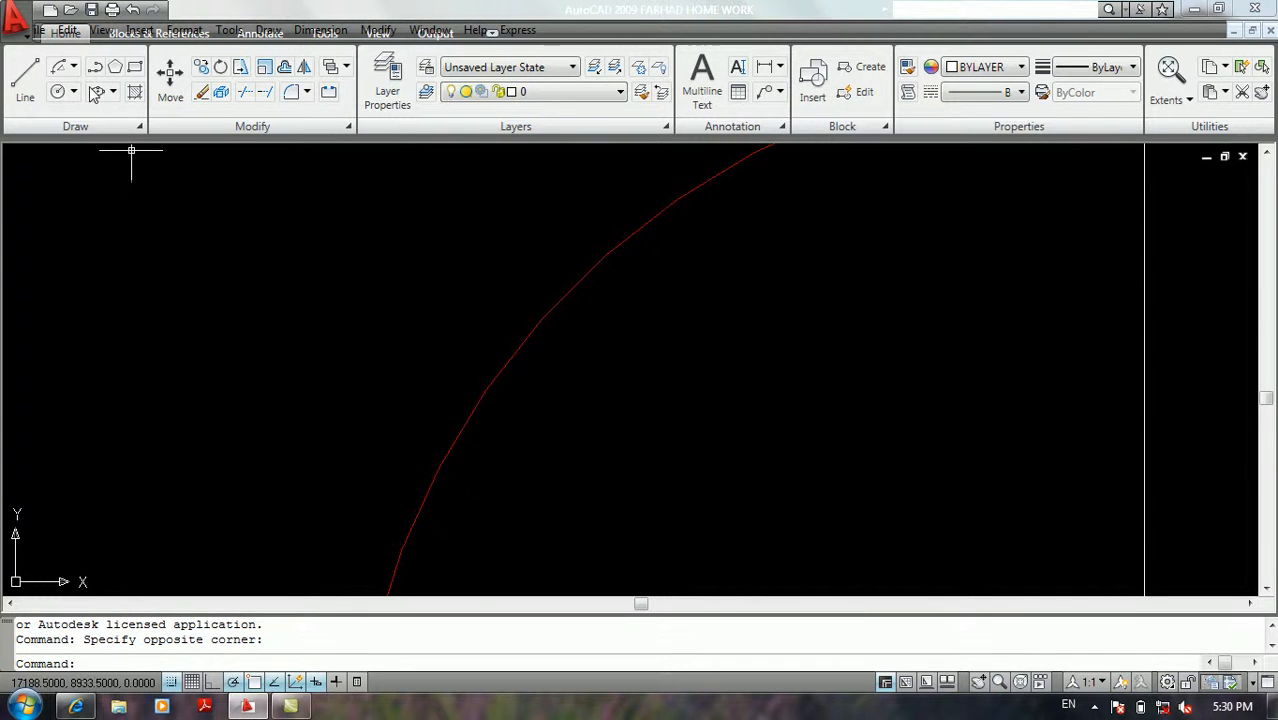
click(27, 39)
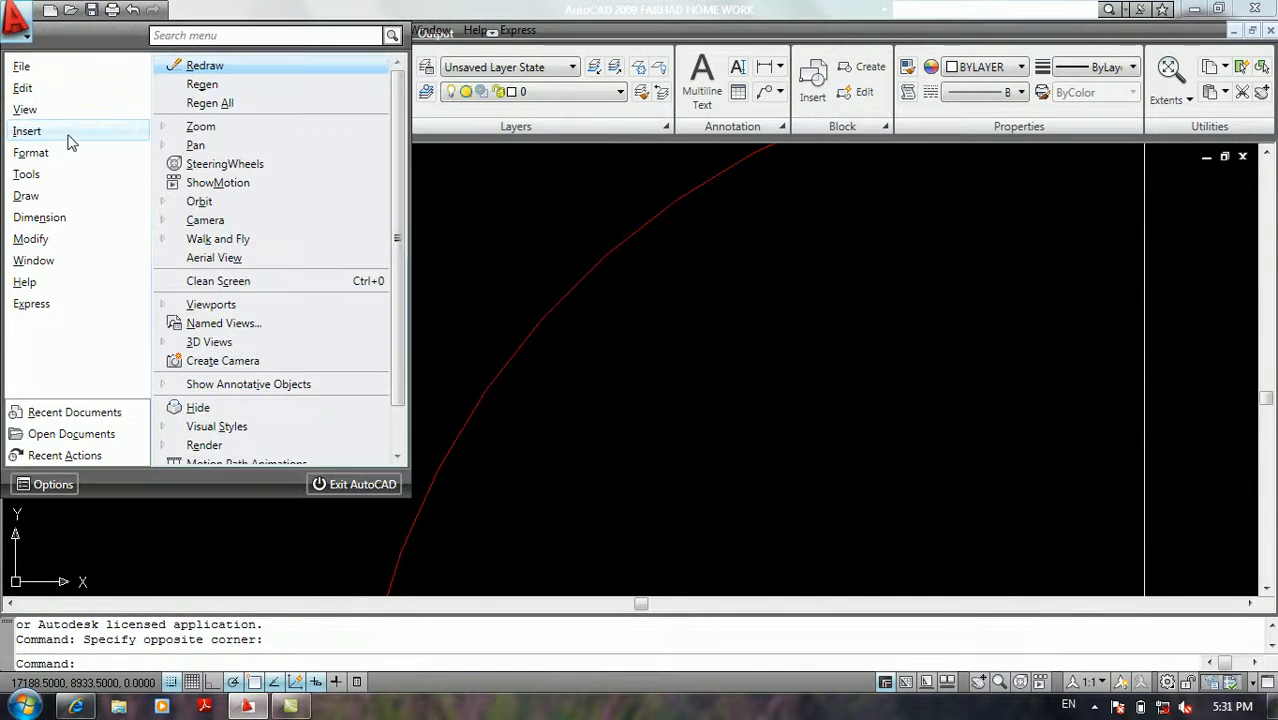
click(238, 105)
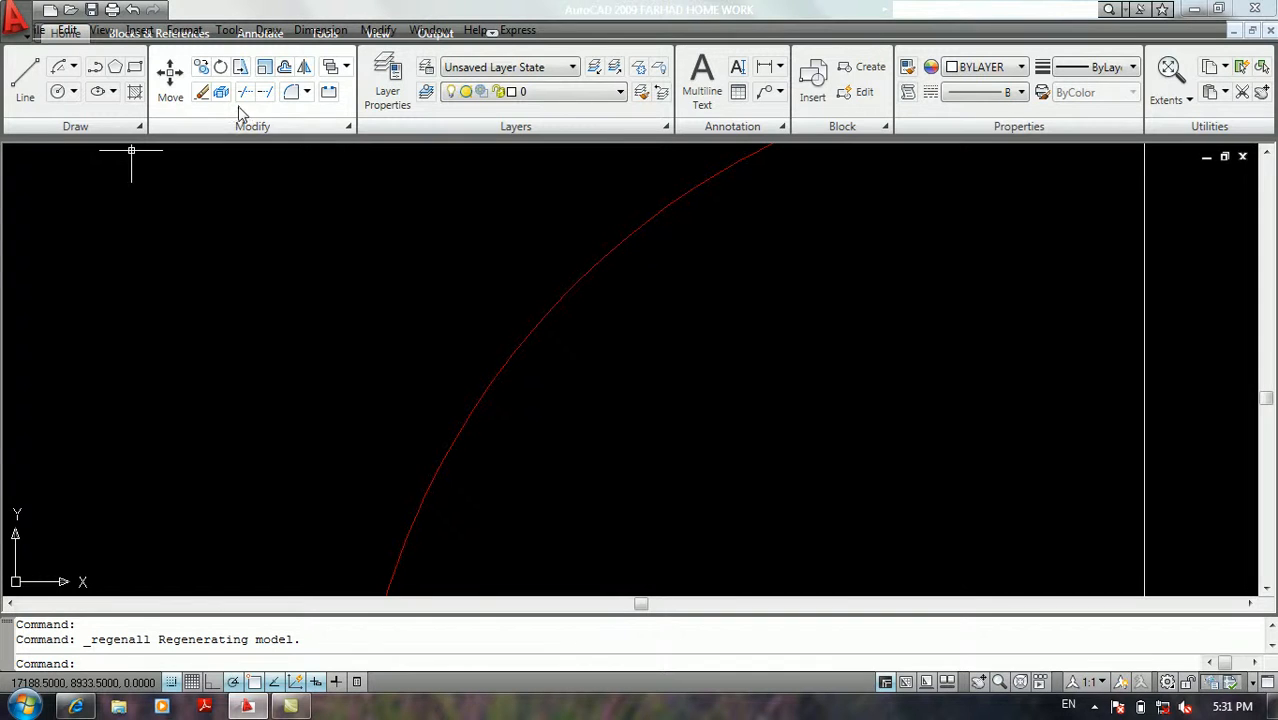
Examine the smoothness of the regenerated door swing arcs beside the Stair Lobby and Maid Room at different magnifications.
scroll(290, 245, down, 5)
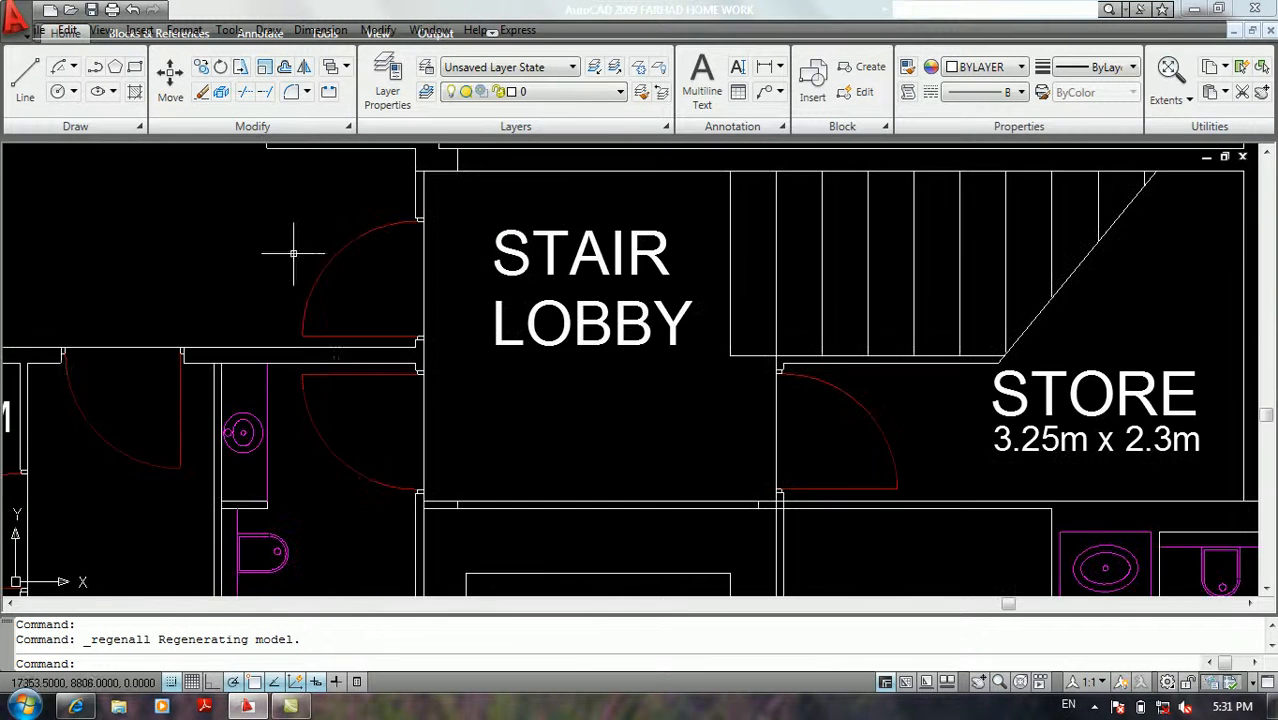
middle_drag(320, 405, 536, 351)
scroll(530, 352, up, 5)
scroll(780, 356, down, 4)
scroll(850, 360, up, 5)
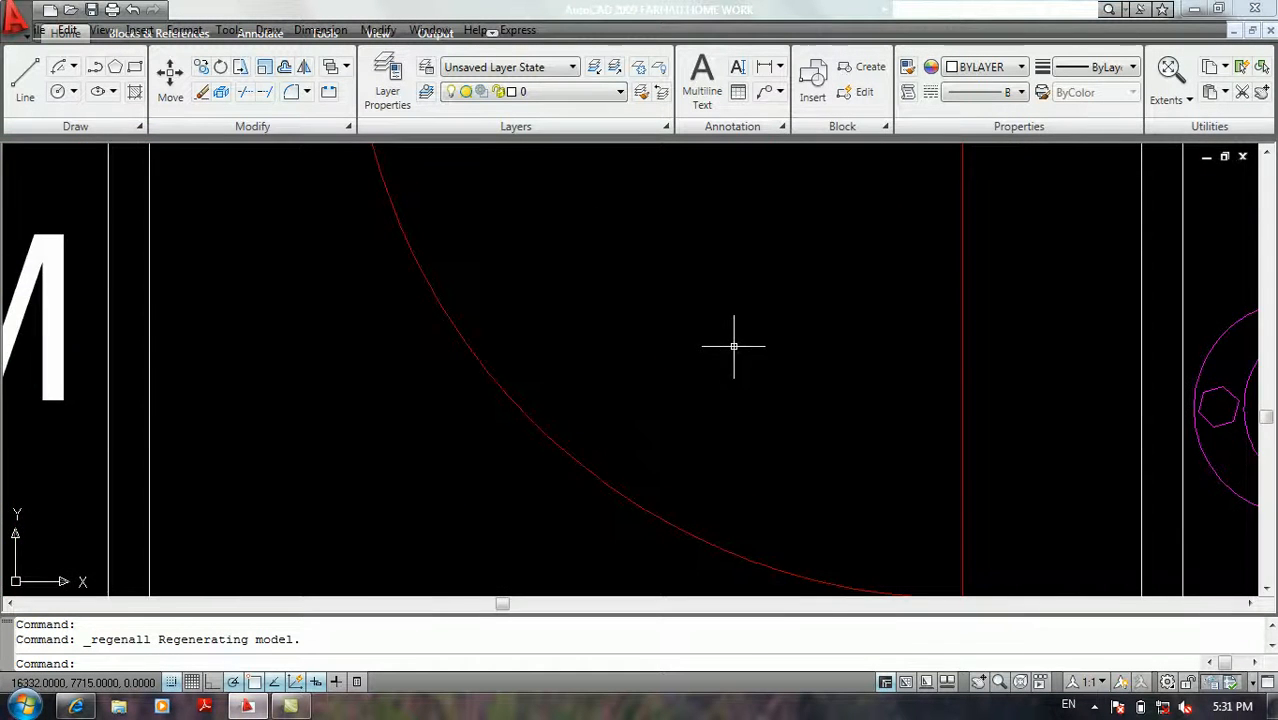
scroll(734, 347, down, 4)
scroll(656, 374, up, 4)
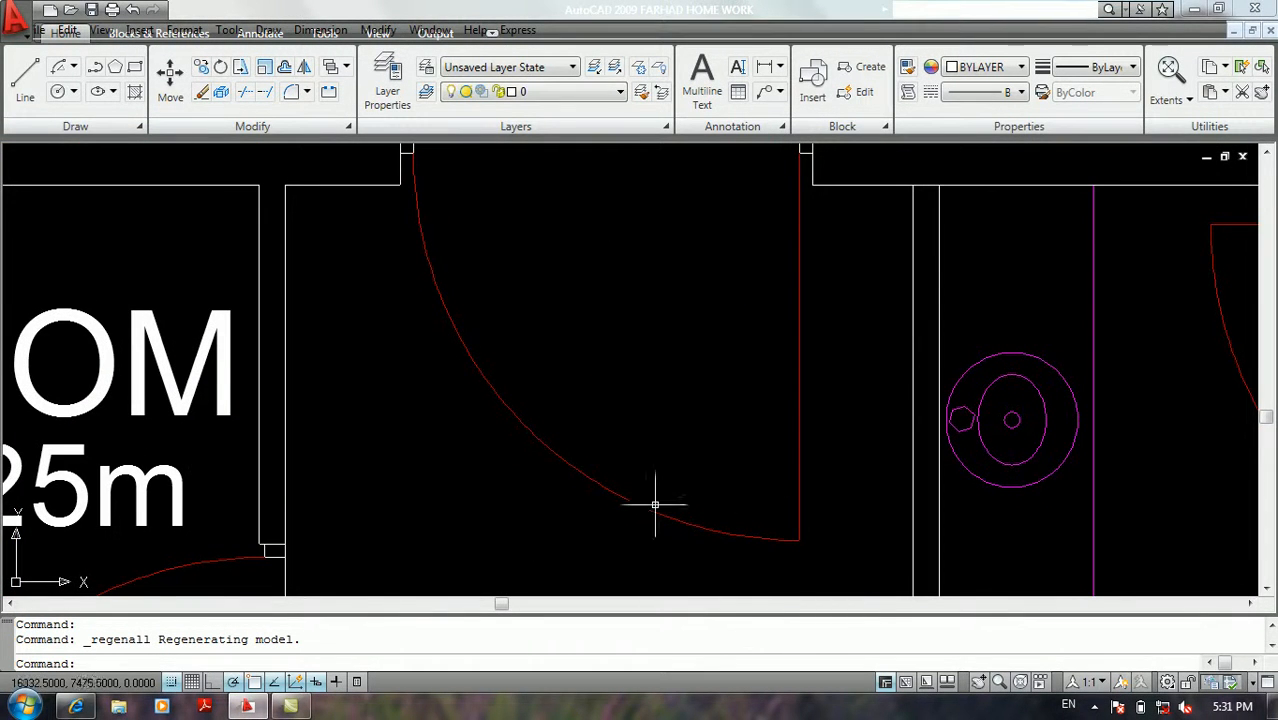
scroll(734, 480, down, 8)
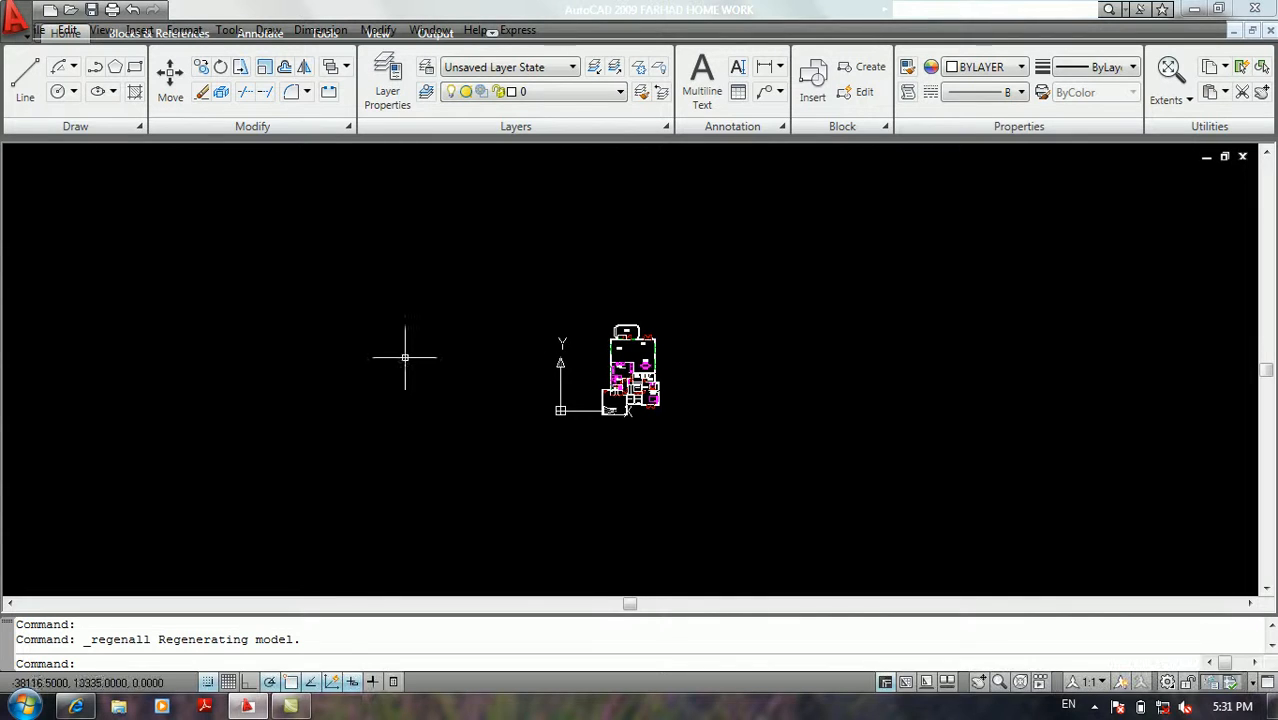
Erase all objects of the floor plan from the drawing.
key(ctrl+a)
key(Delete)
scroll(562, 342, up, 3)
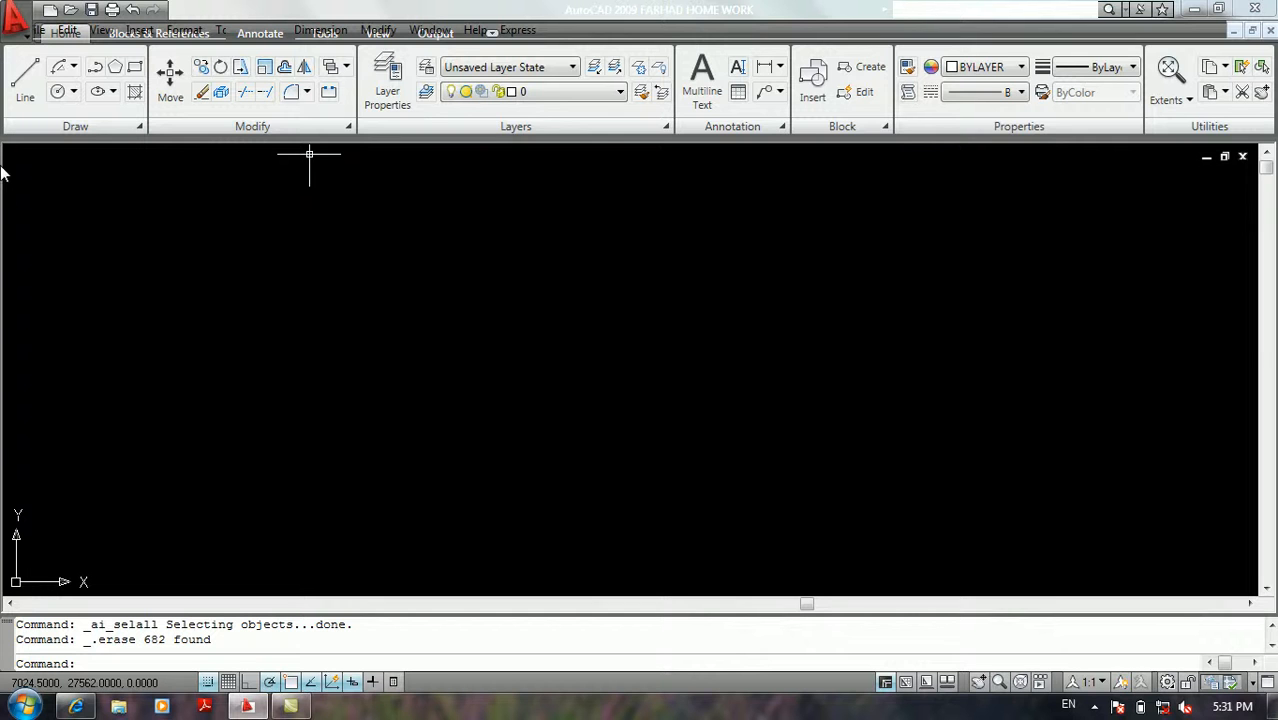
Draw two connected line segments, one rising to a peak and one sloping gently down from it.
text(l)
key(Return)
click(218, 323)
click(305, 243)
click(533, 295)
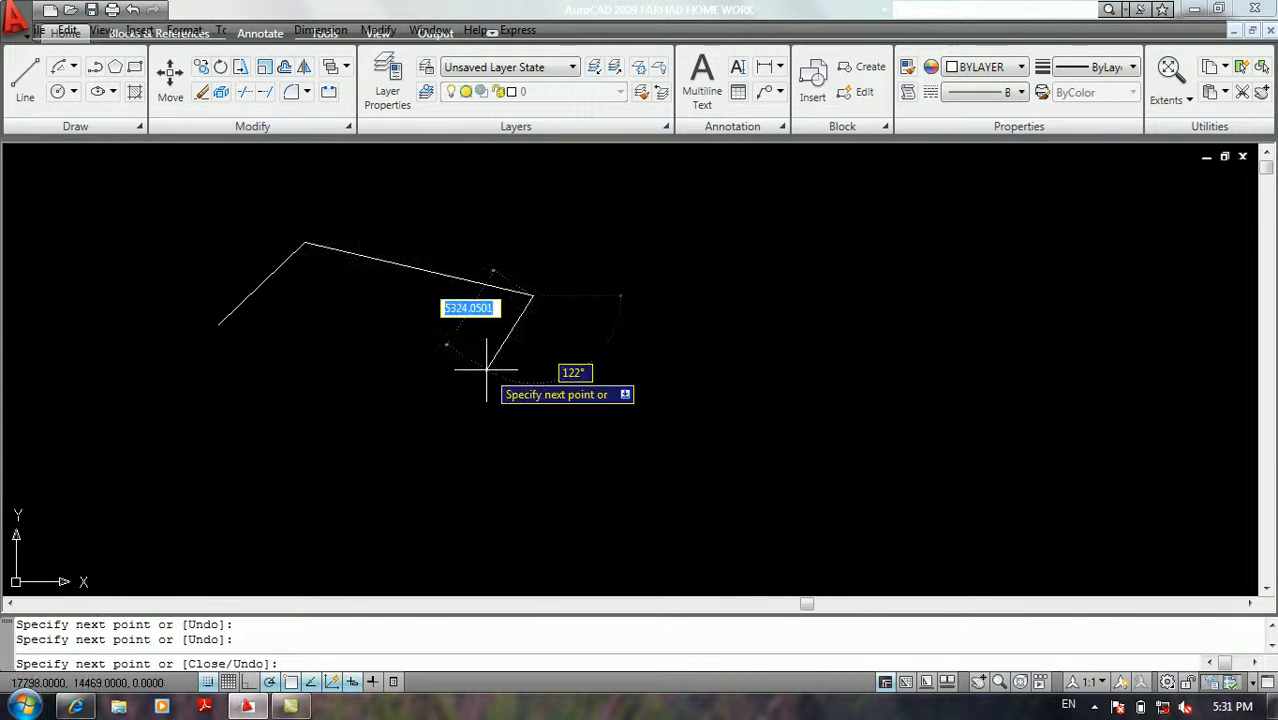
key(Return)
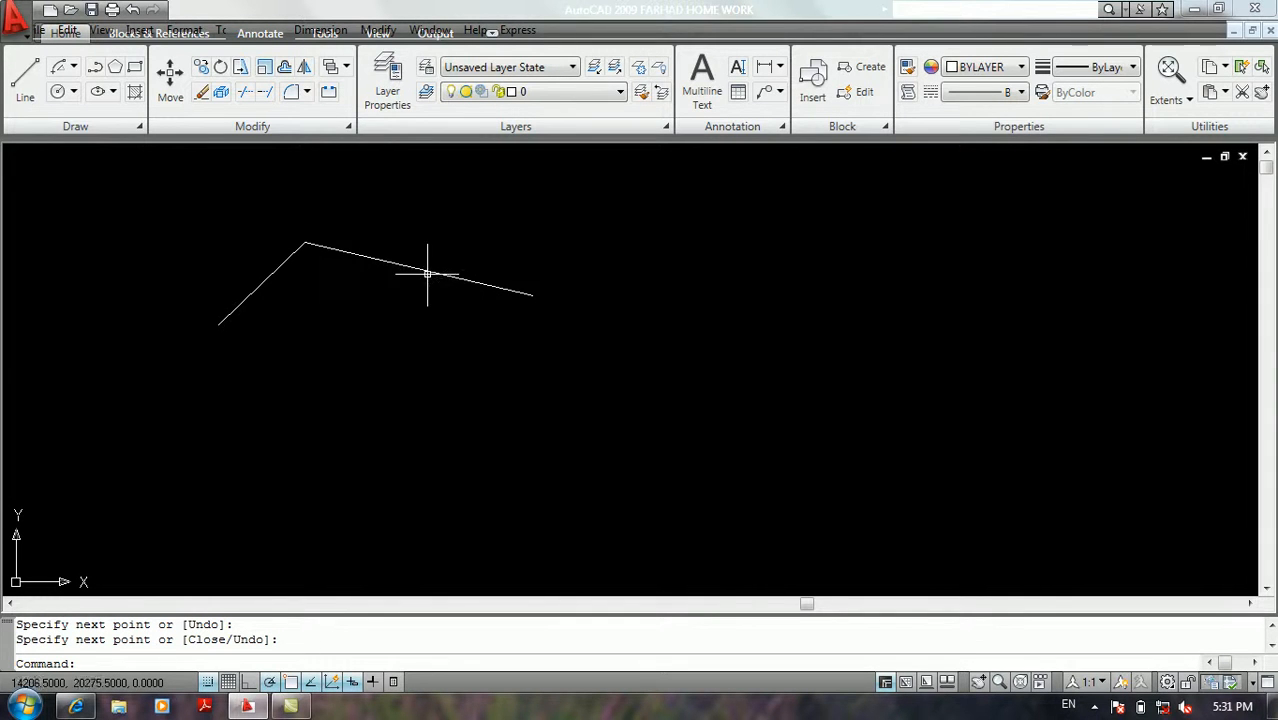
Examine how the rising straight line segment is displayed at different magnifications.
scroll(262, 277, up, 5)
scroll(311, 246, up, 12)
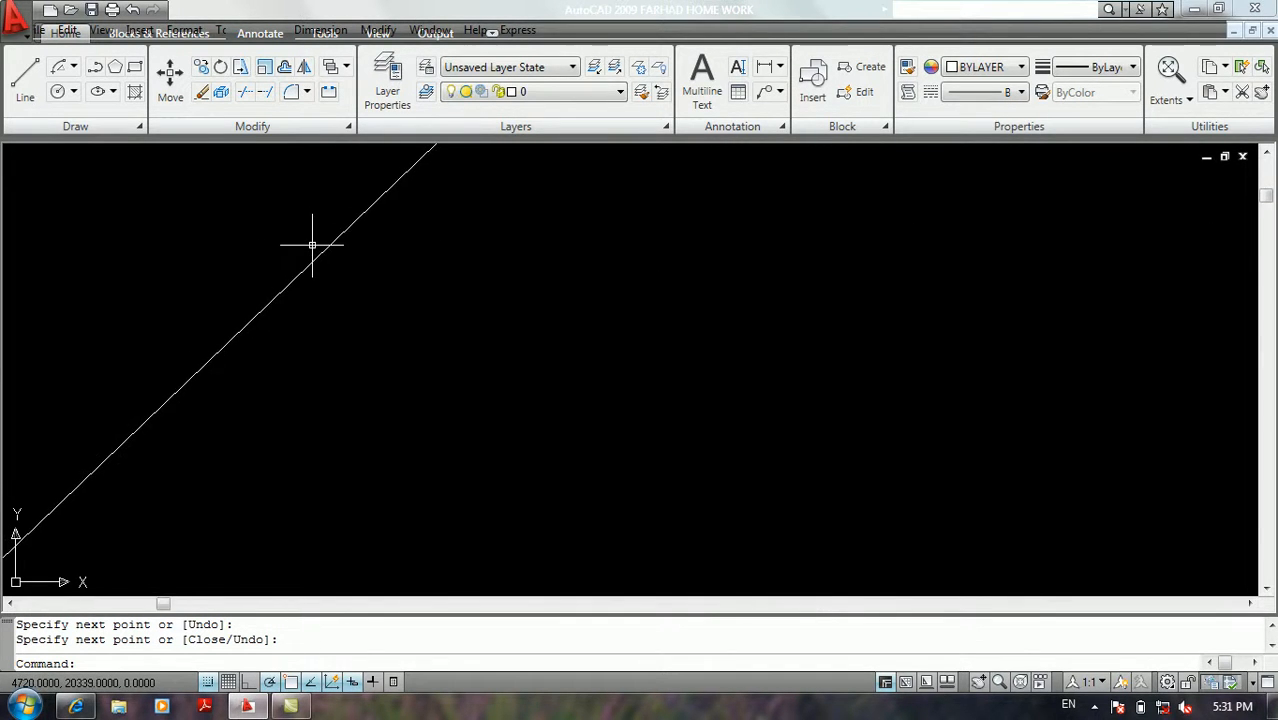
scroll(400, 312, up, 1)
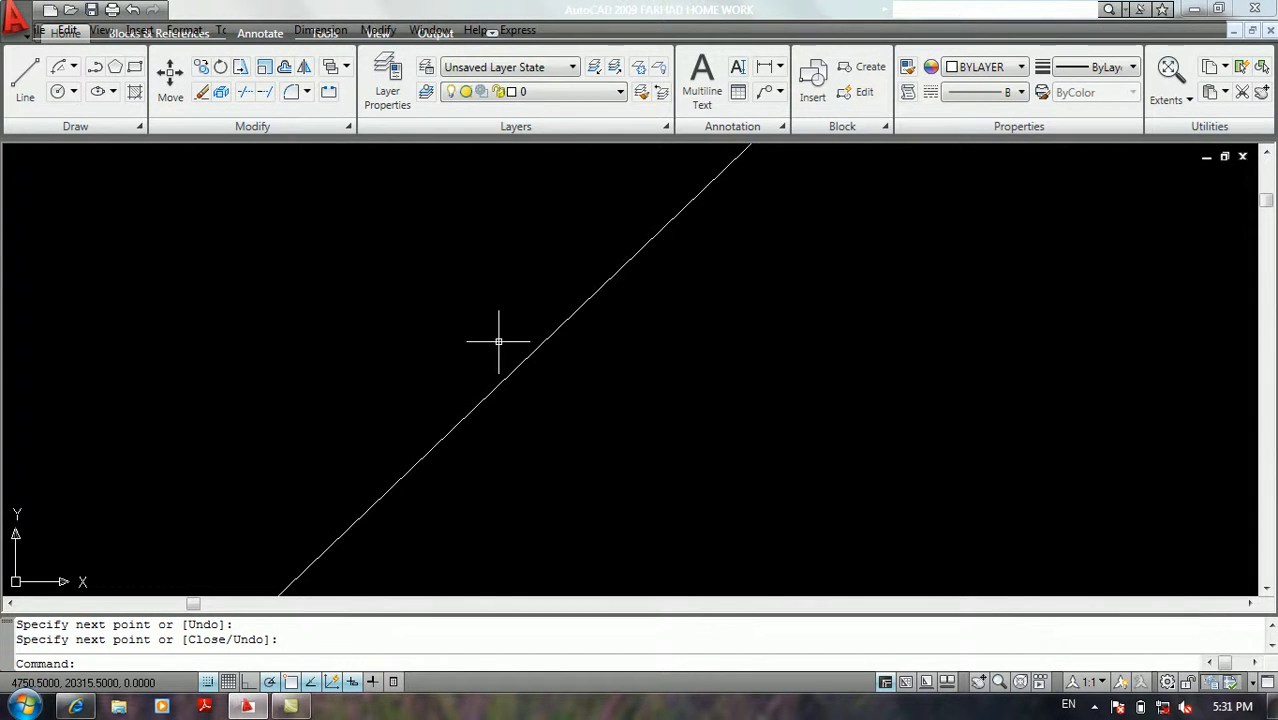
scroll(498, 342, down, 1)
scroll(495, 346, down, 4)
scroll(494, 349, down, 4)
scroll(494, 383, up, 3)
scroll(494, 383, up, 6)
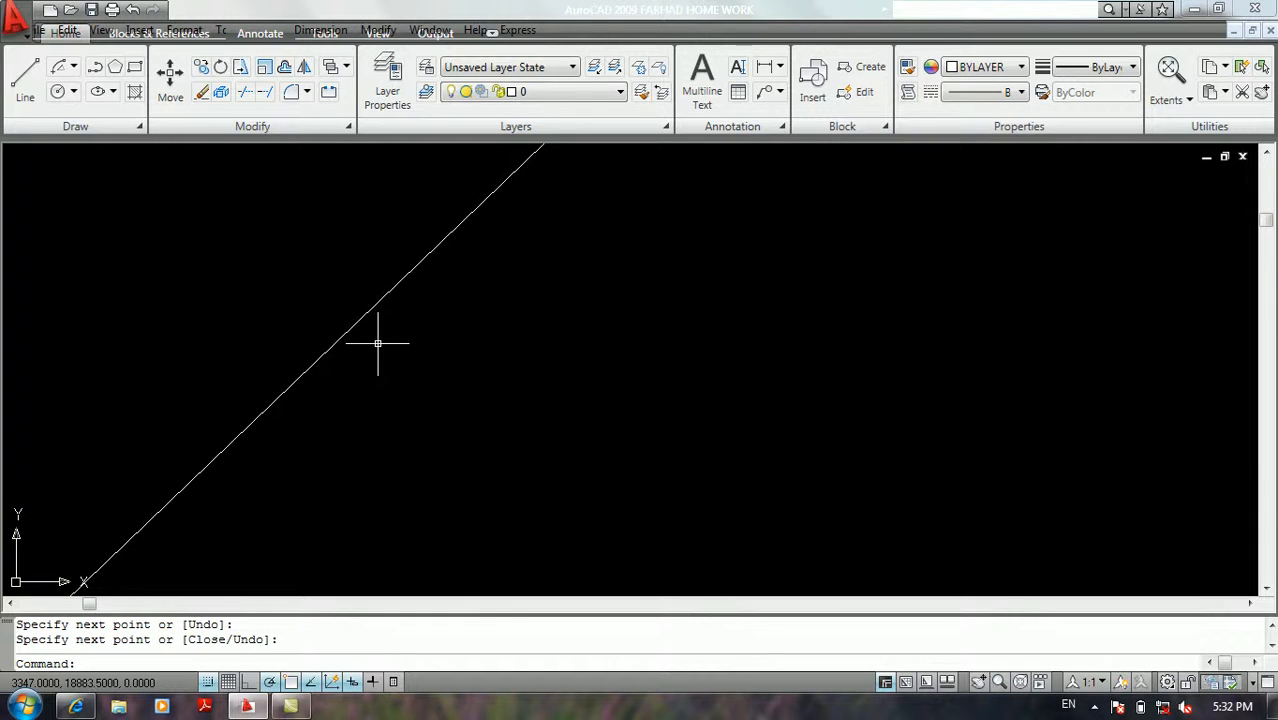
Erase the two connected line segments.
scroll(416, 343, down, 8)
click(465, 263)
click(321, 398)
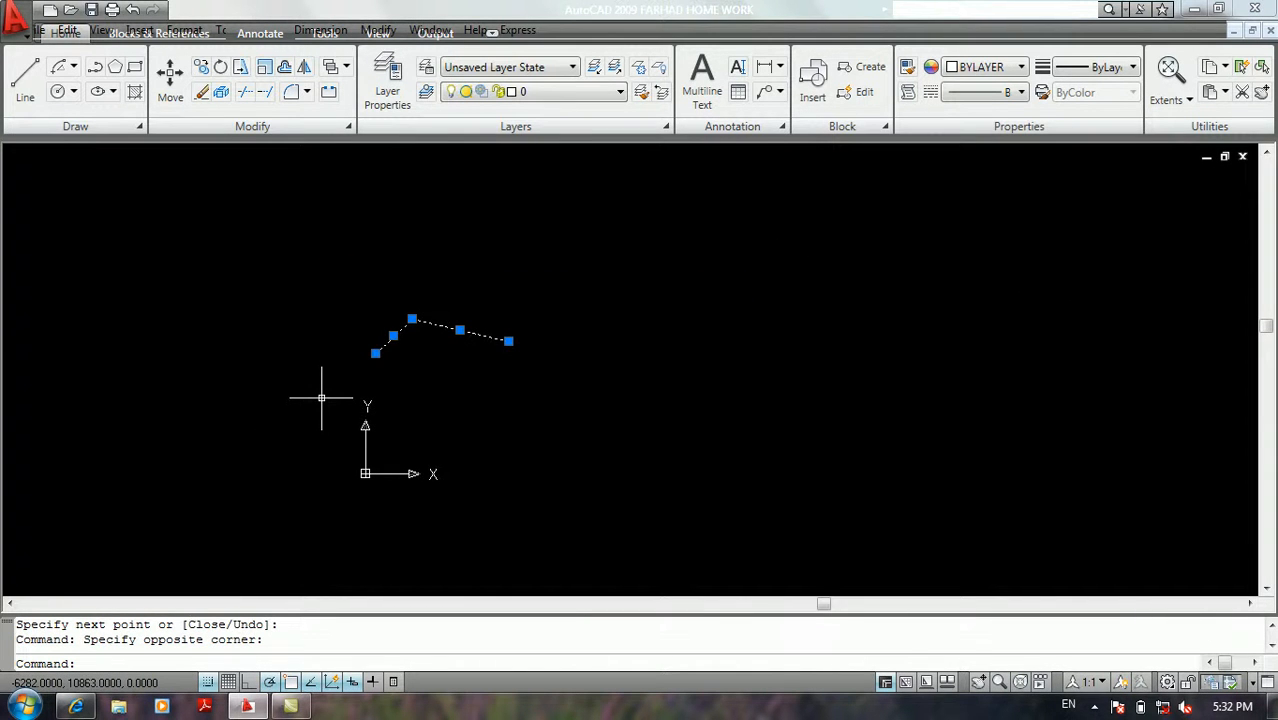
key(Delete)
scroll(345, 380, up, 4)
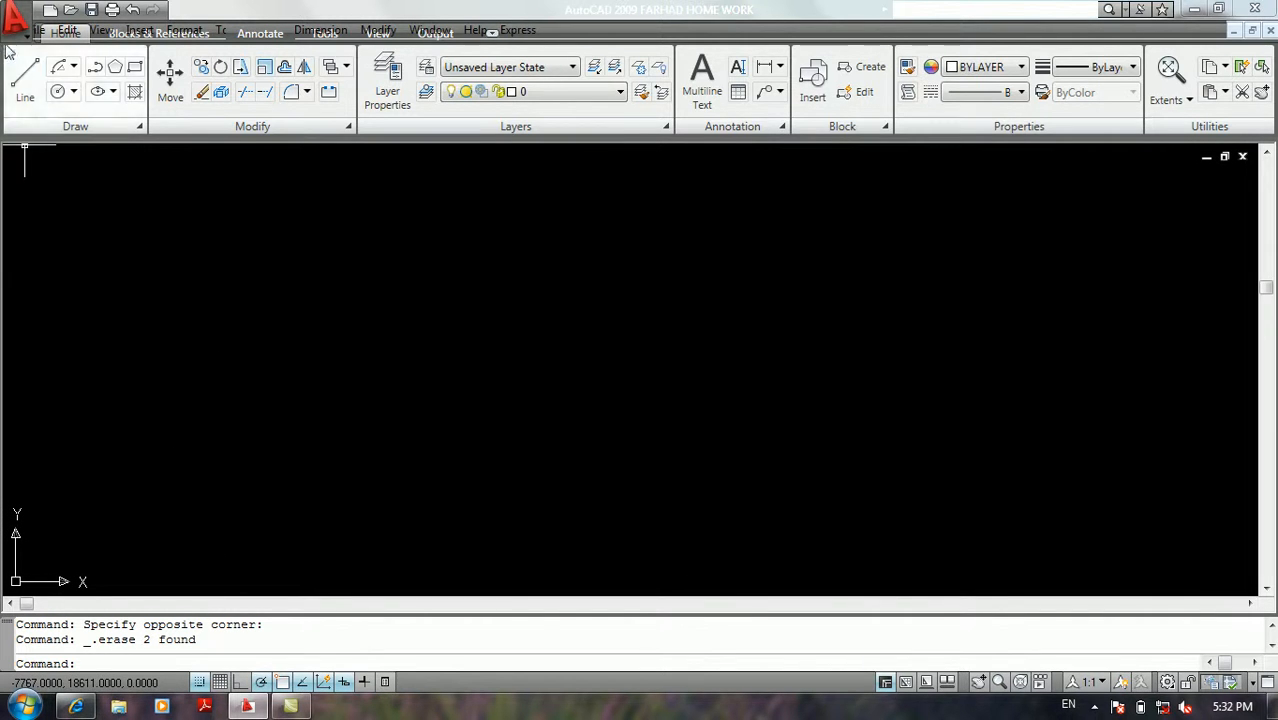
Review the available ellipse drawing methods: Center; Axis, End; and Elliptical Arc.
click(17, 17)
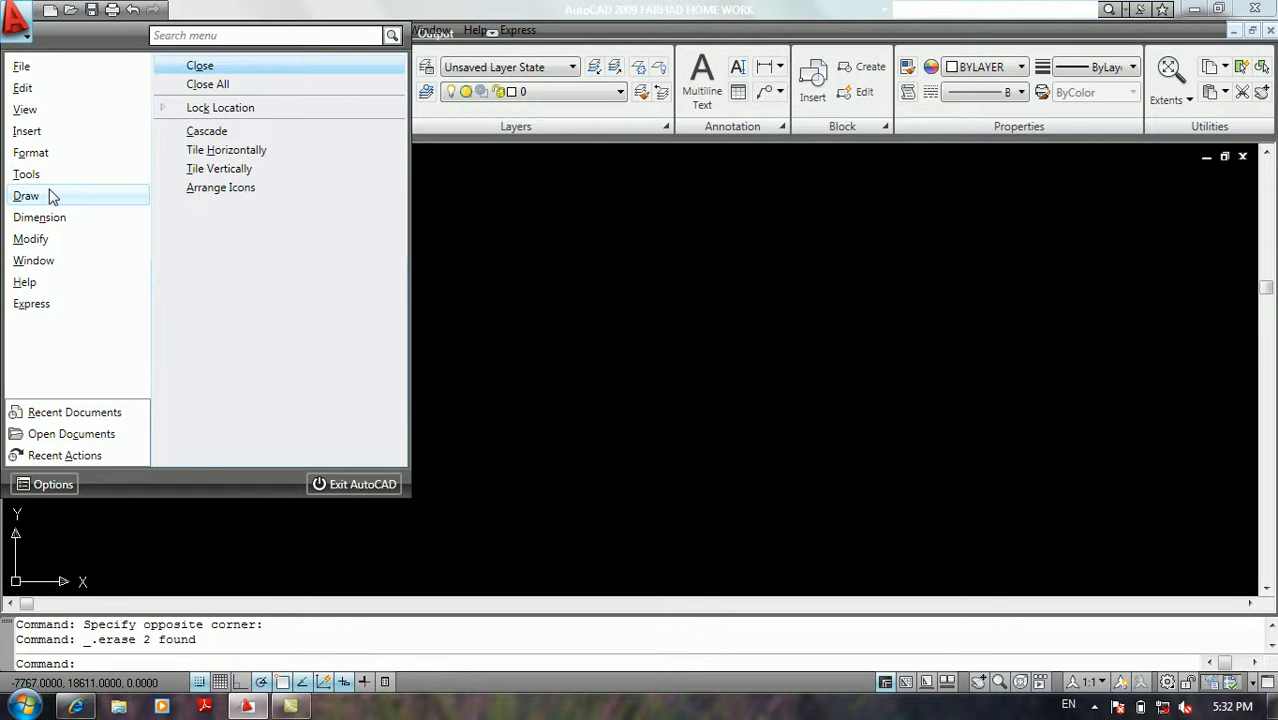
mouse_move(100, 199)
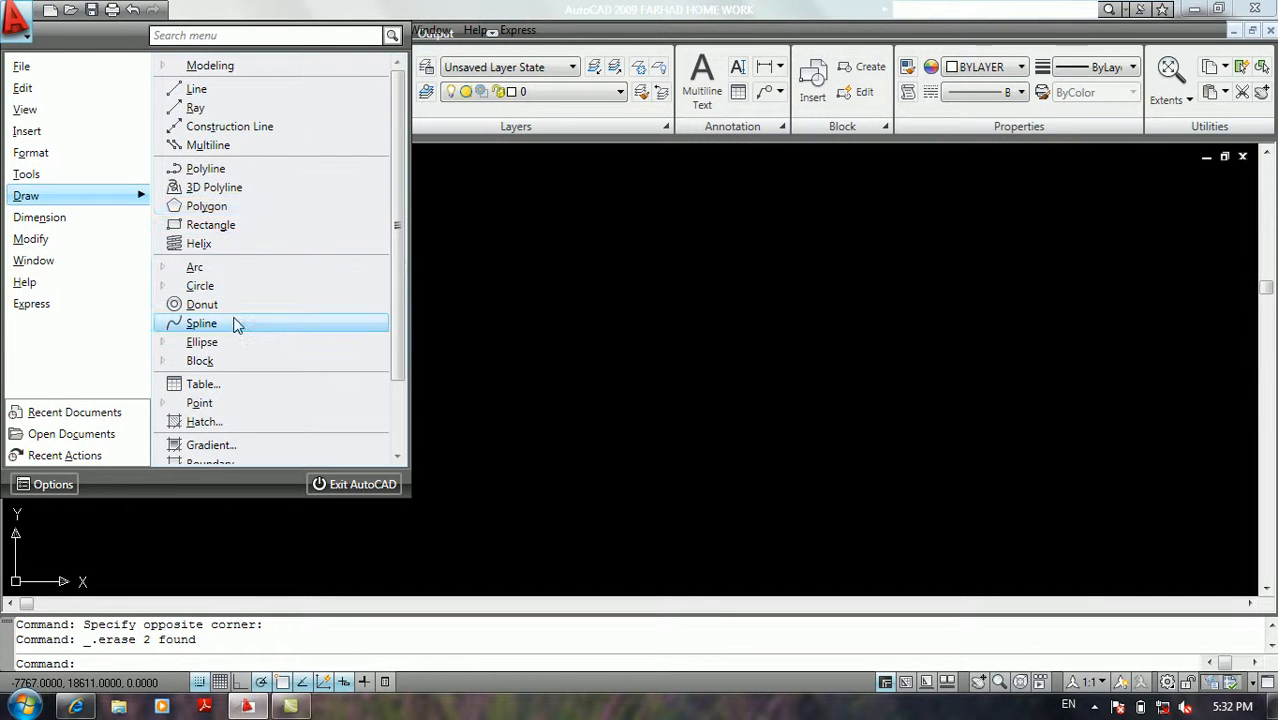
mouse_move(228, 342)
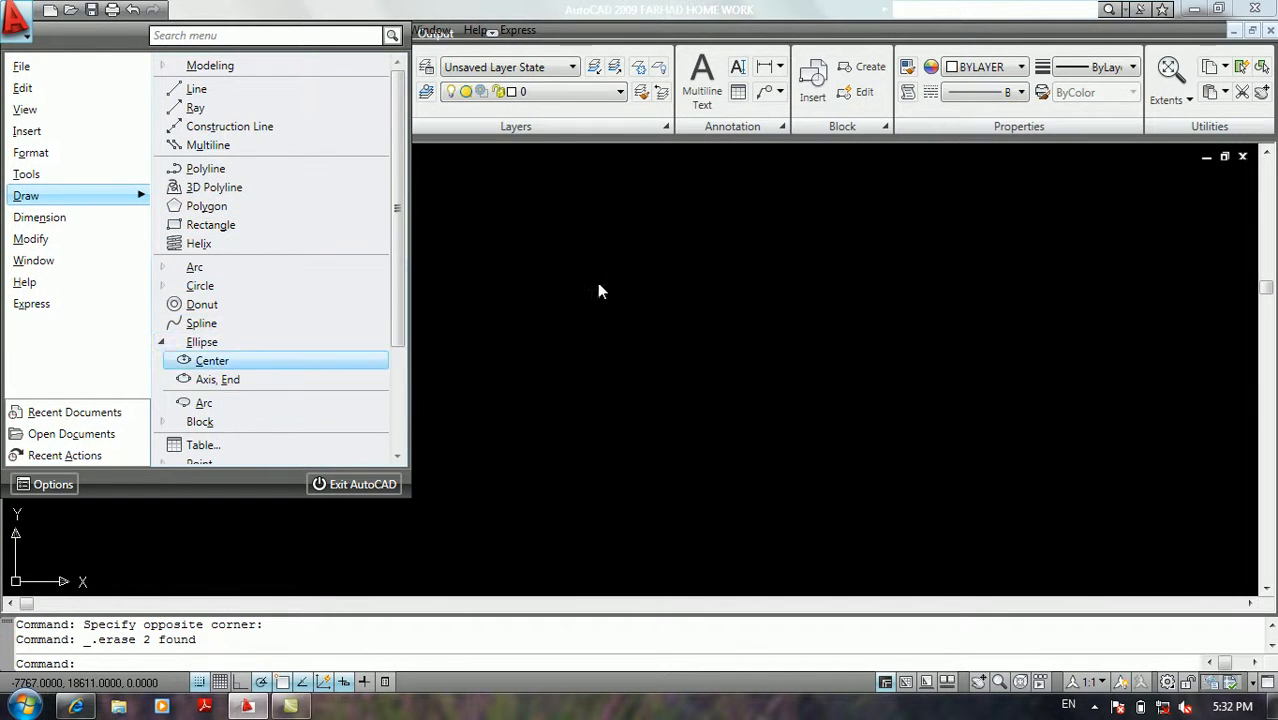
click(522, 356)
click(323, 418)
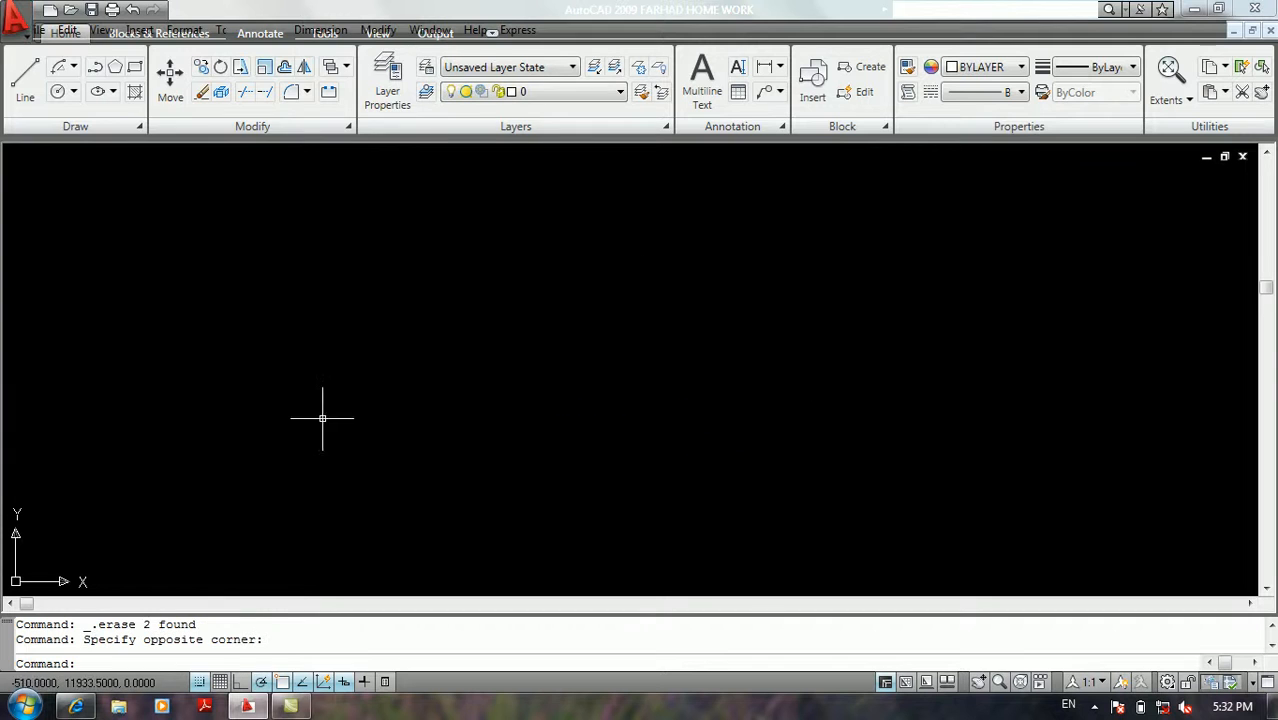
click(112, 95)
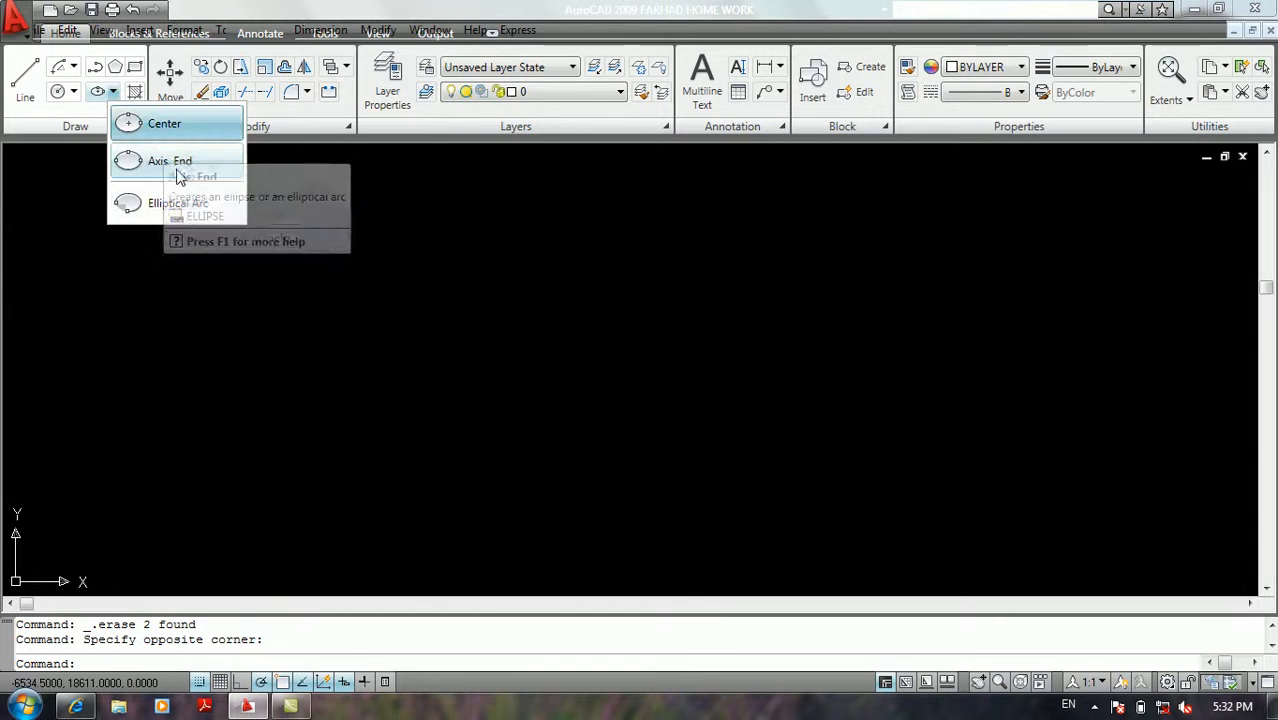
click(196, 340)
click(151, 390)
click(131, 416)
click(181, 386)
text(e)
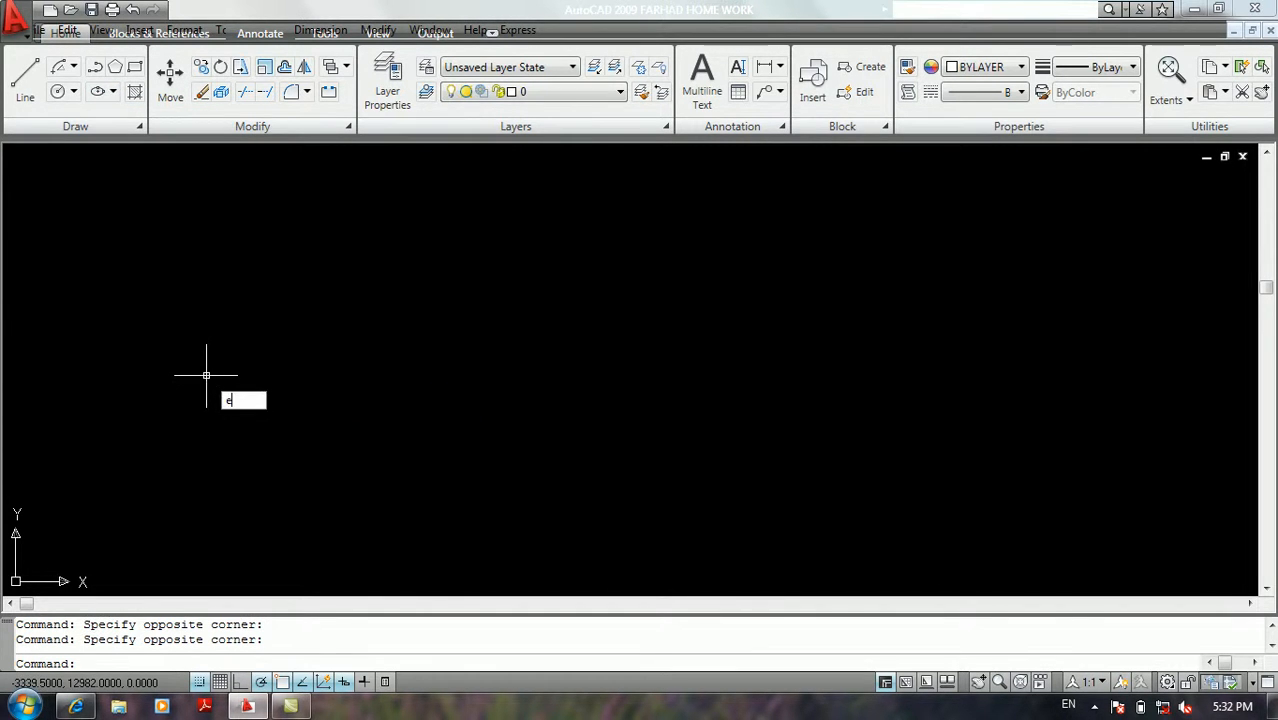
text(l)
key(Return)
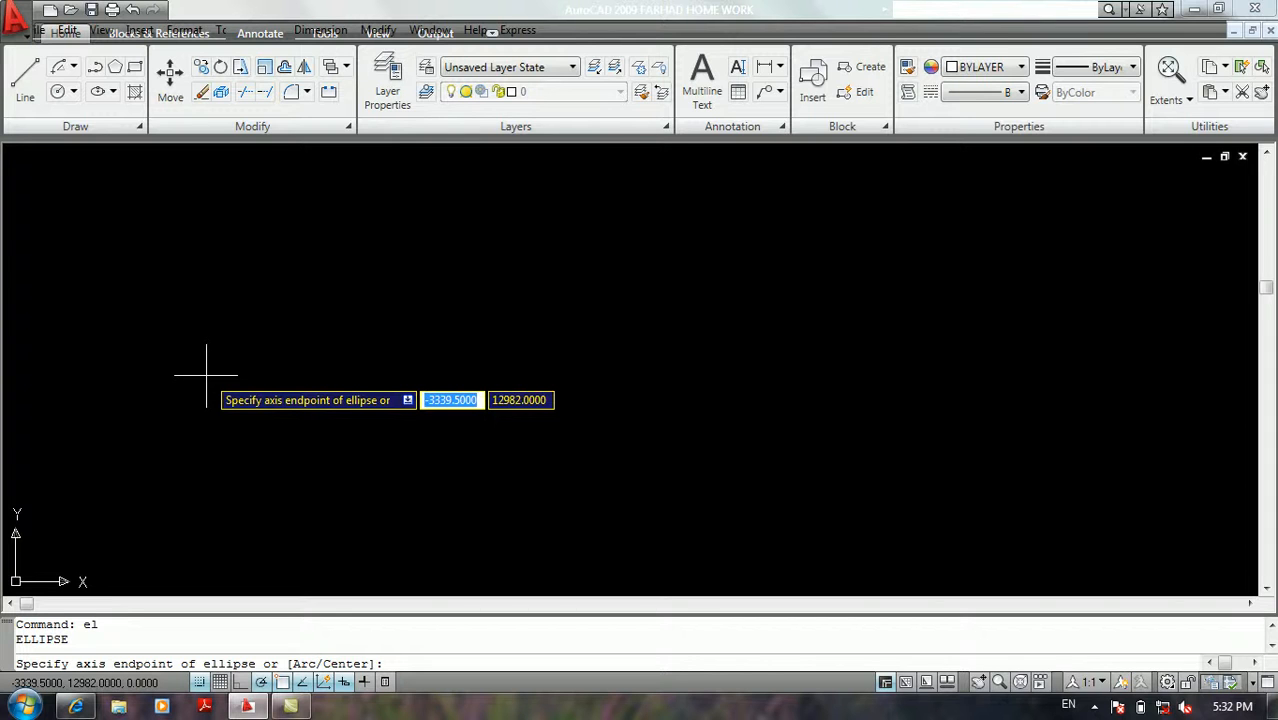
text(10)
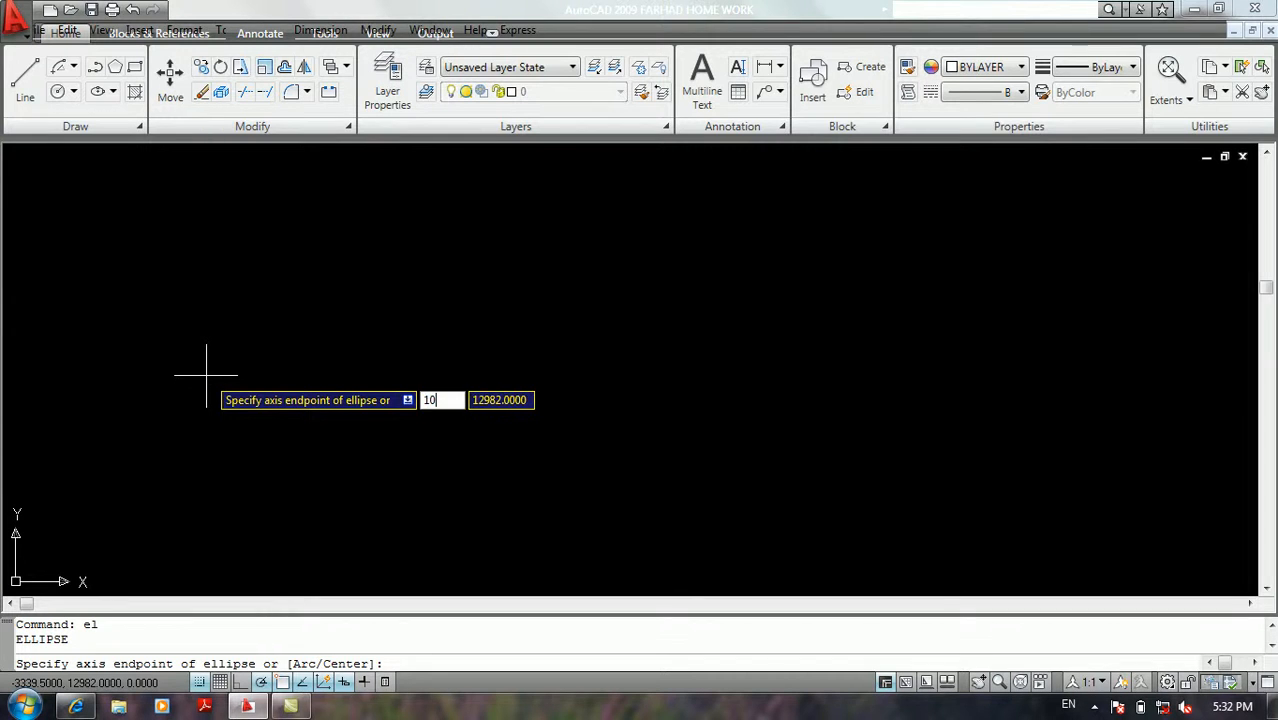
key(Tab)
text(20)
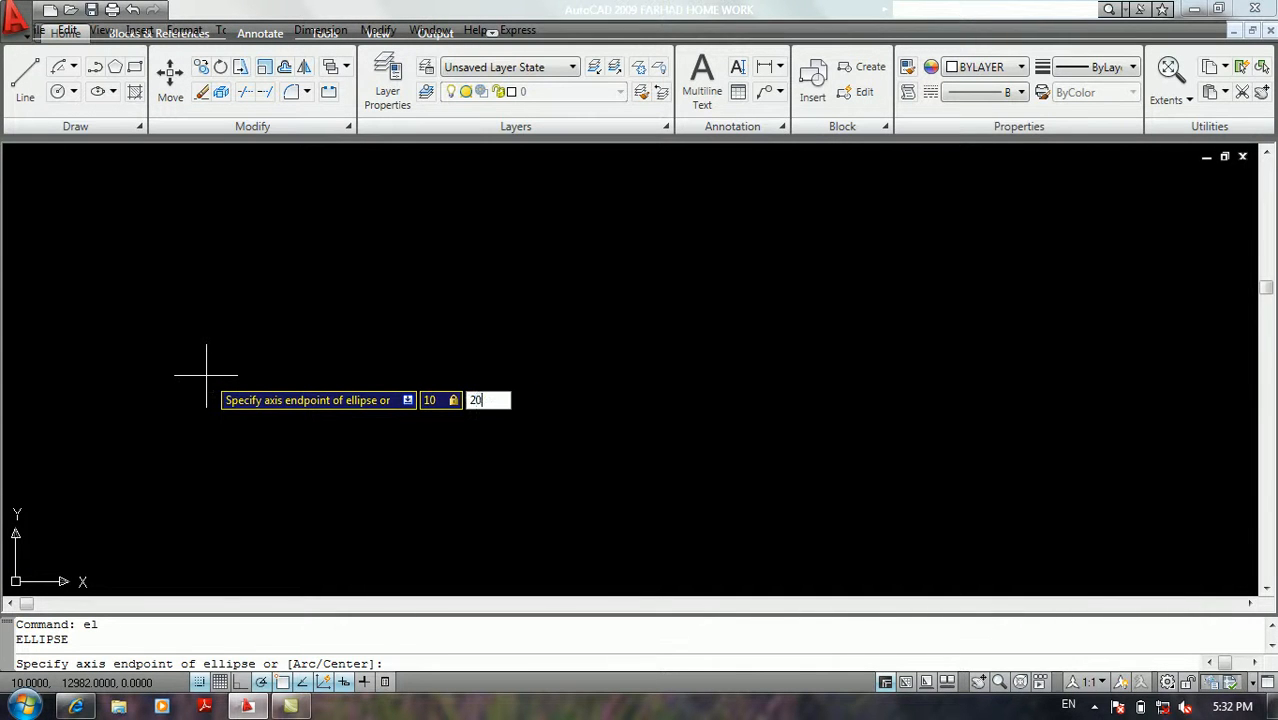
key(Return)
scroll(206, 372, down, 5)
scroll(516, 380, up, 6)
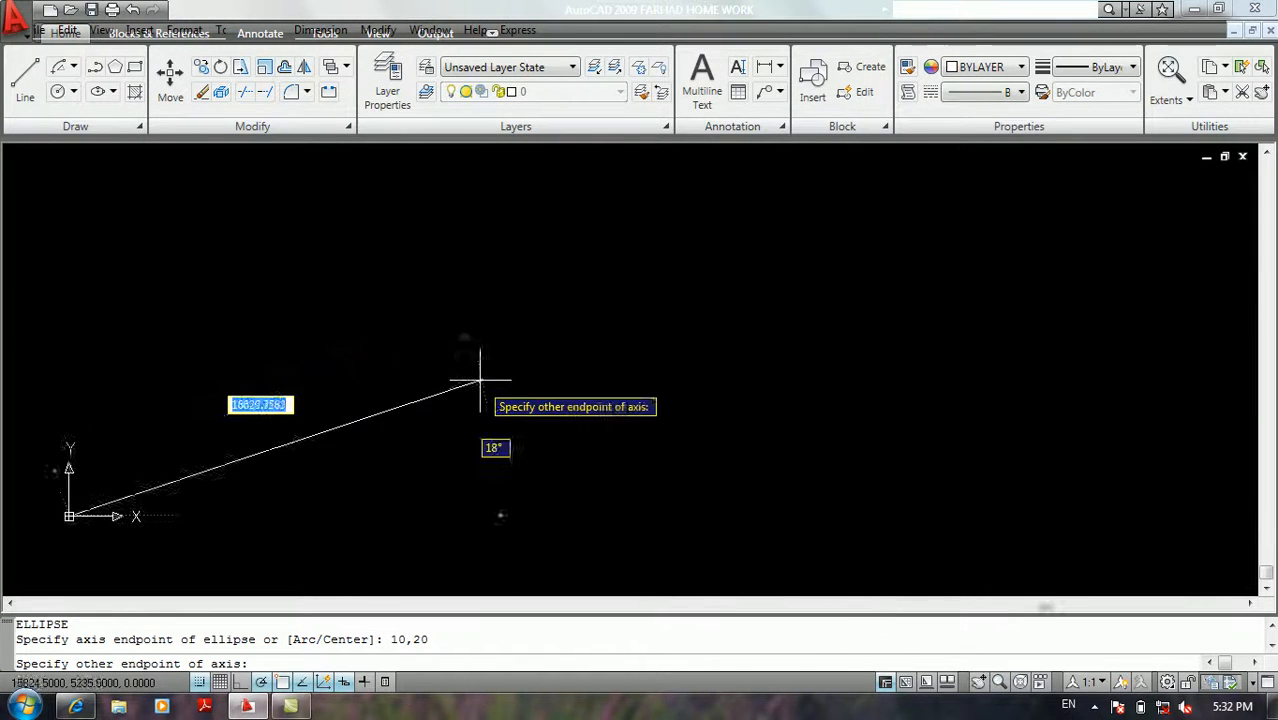
middle_drag(322, 372, 609, 262)
scroll(350, 366, up, 3)
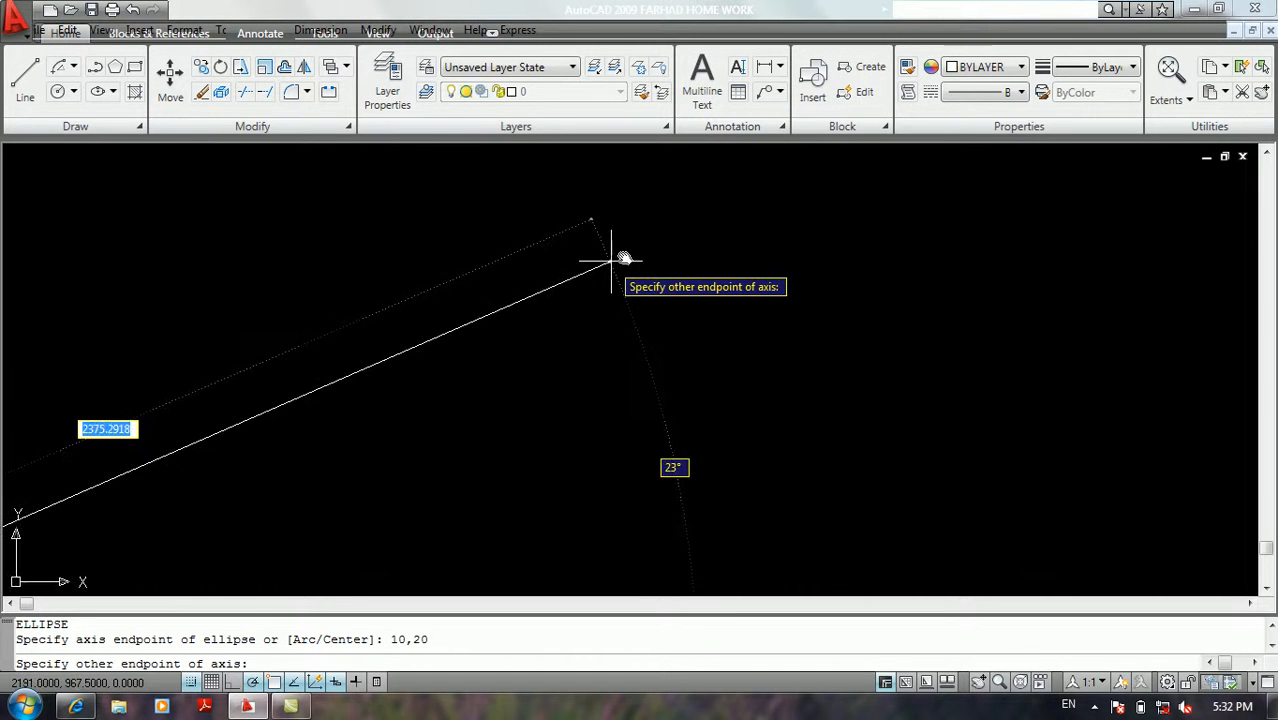
key(Return)
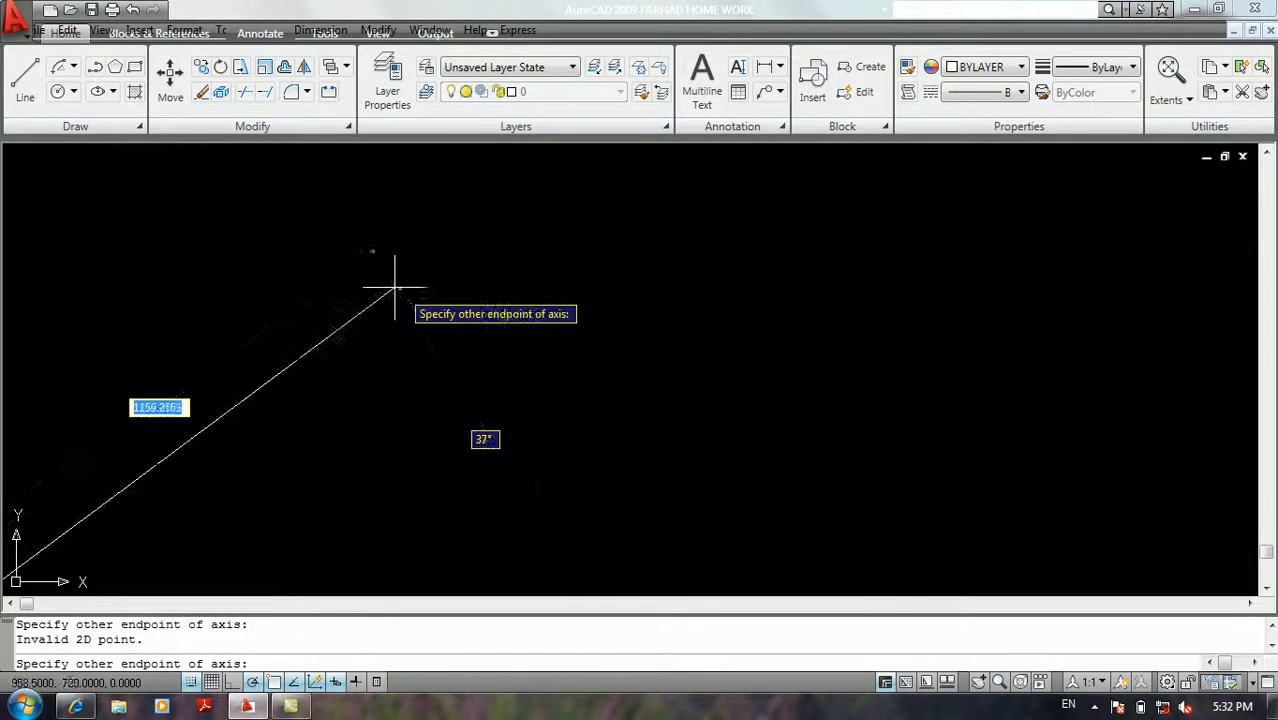
key(Escape)
key(Escape)
key(Escape)
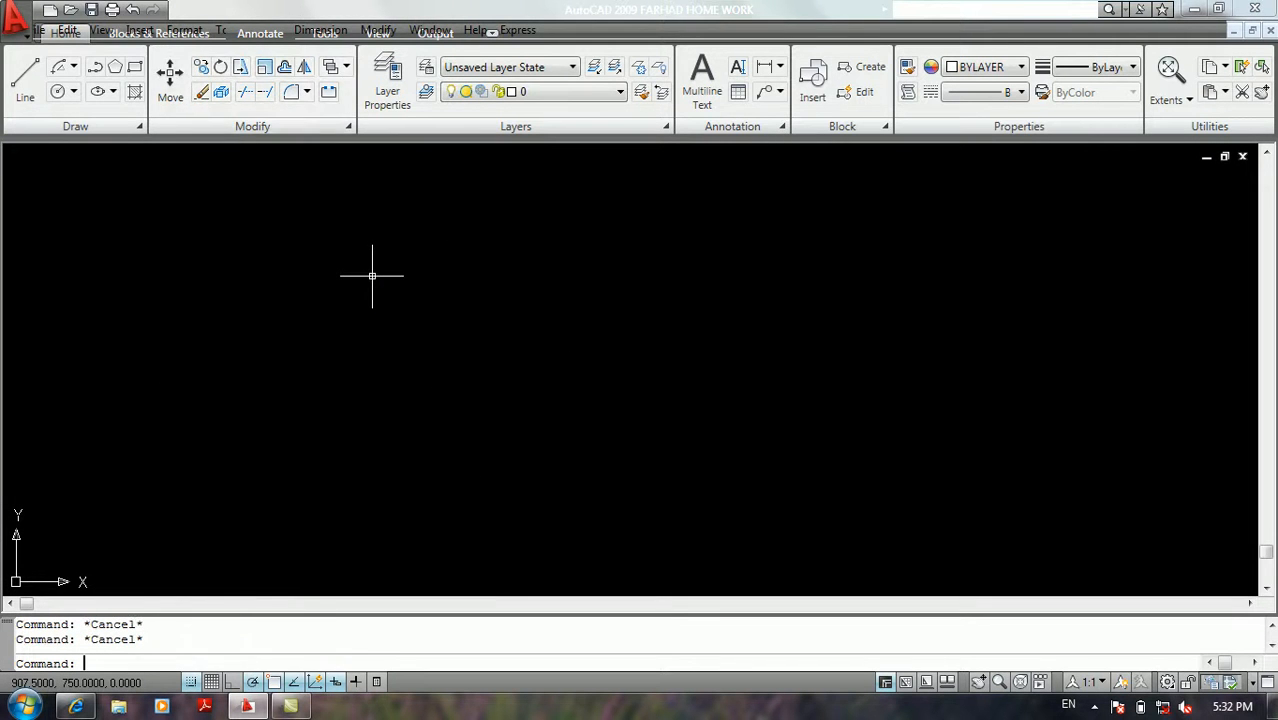
Turn off the Origin display option of the UCS icon.
click(16, 18)
mouse_move(108, 244)
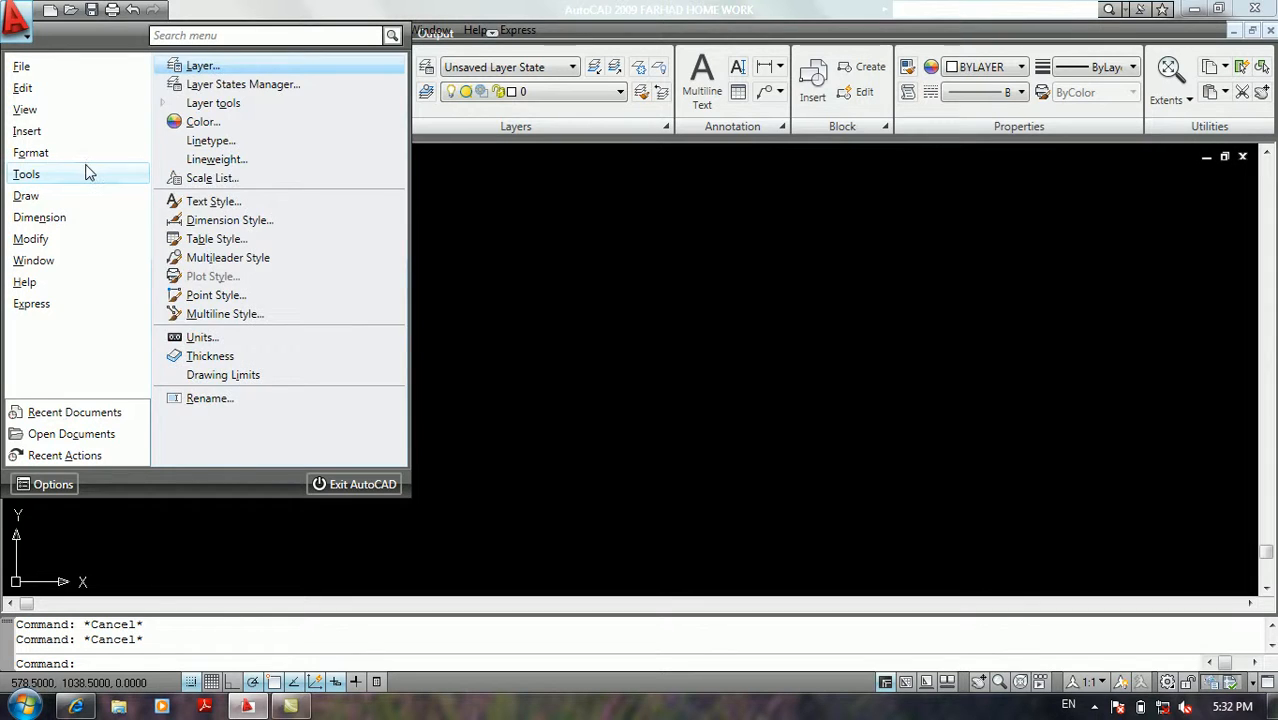
mouse_move(94, 111)
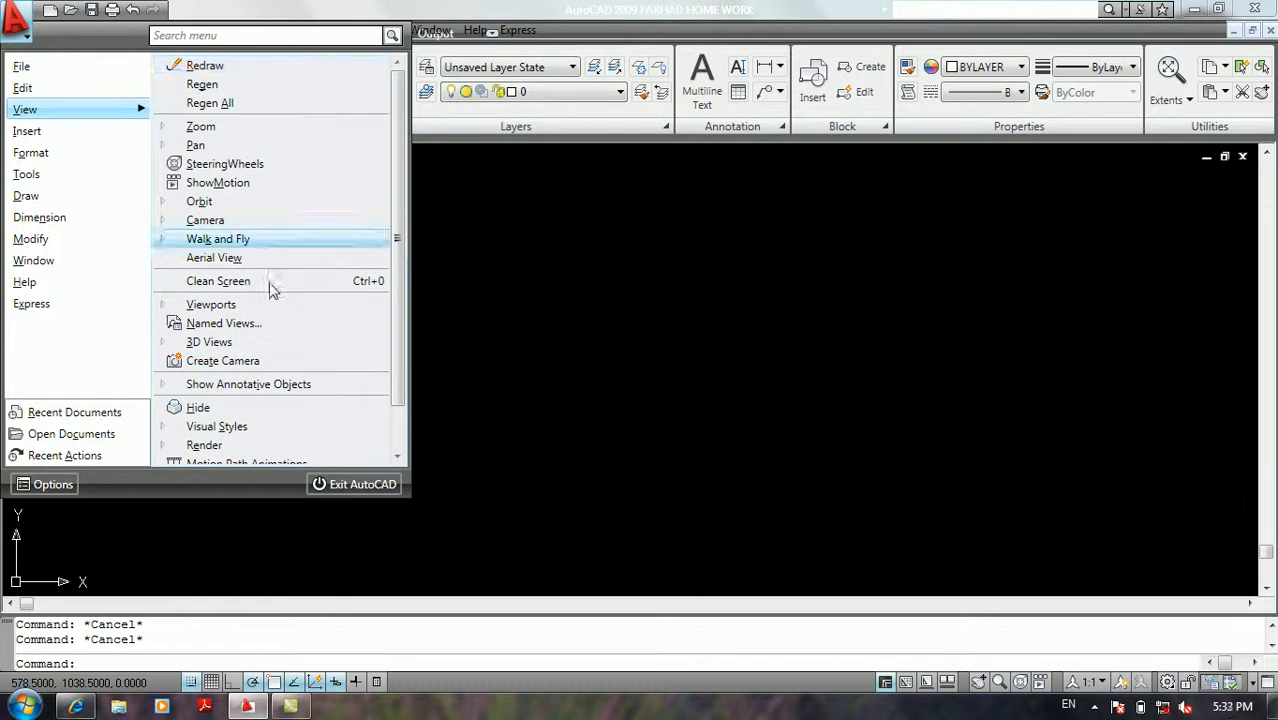
scroll(255, 446, down, 1)
click(250, 439)
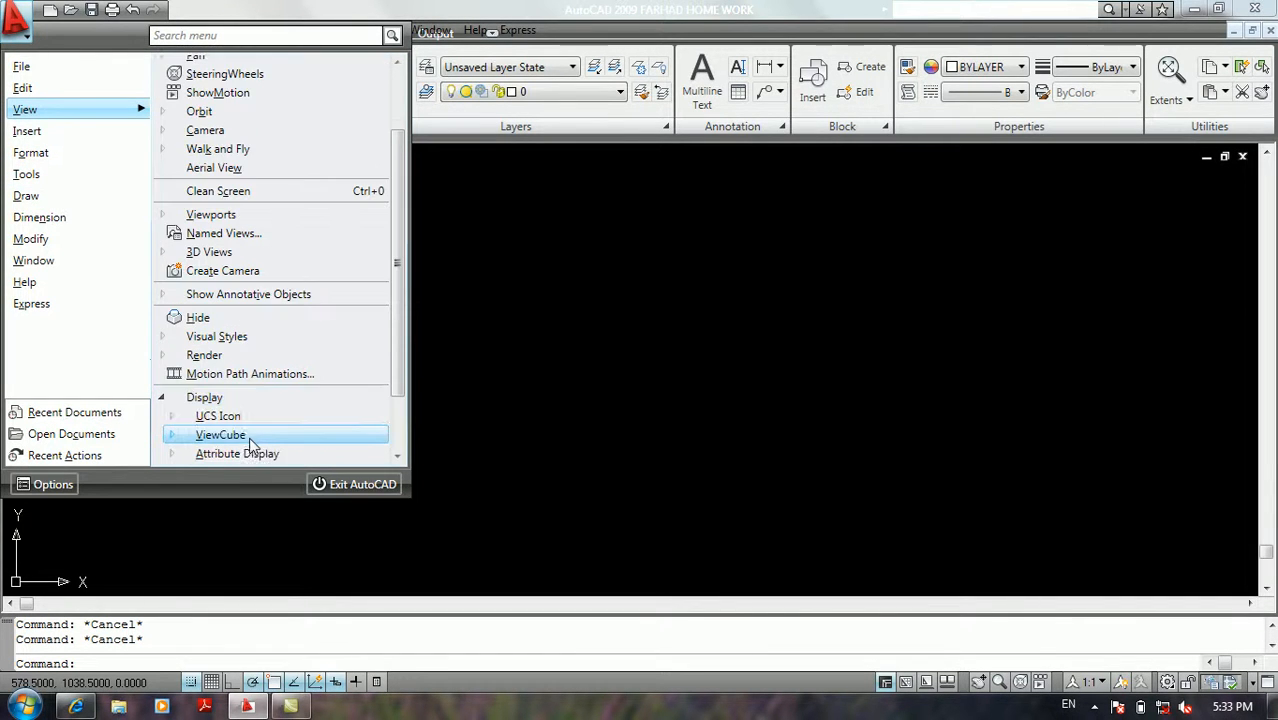
click(226, 416)
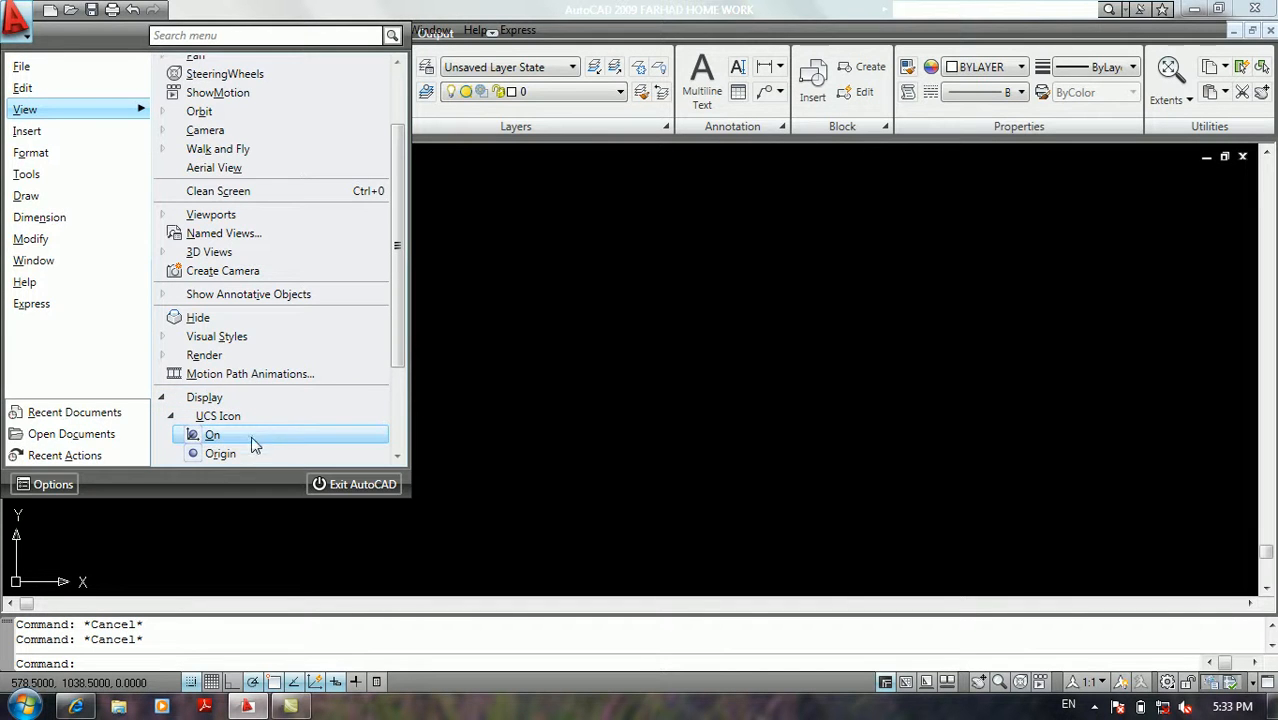
click(243, 455)
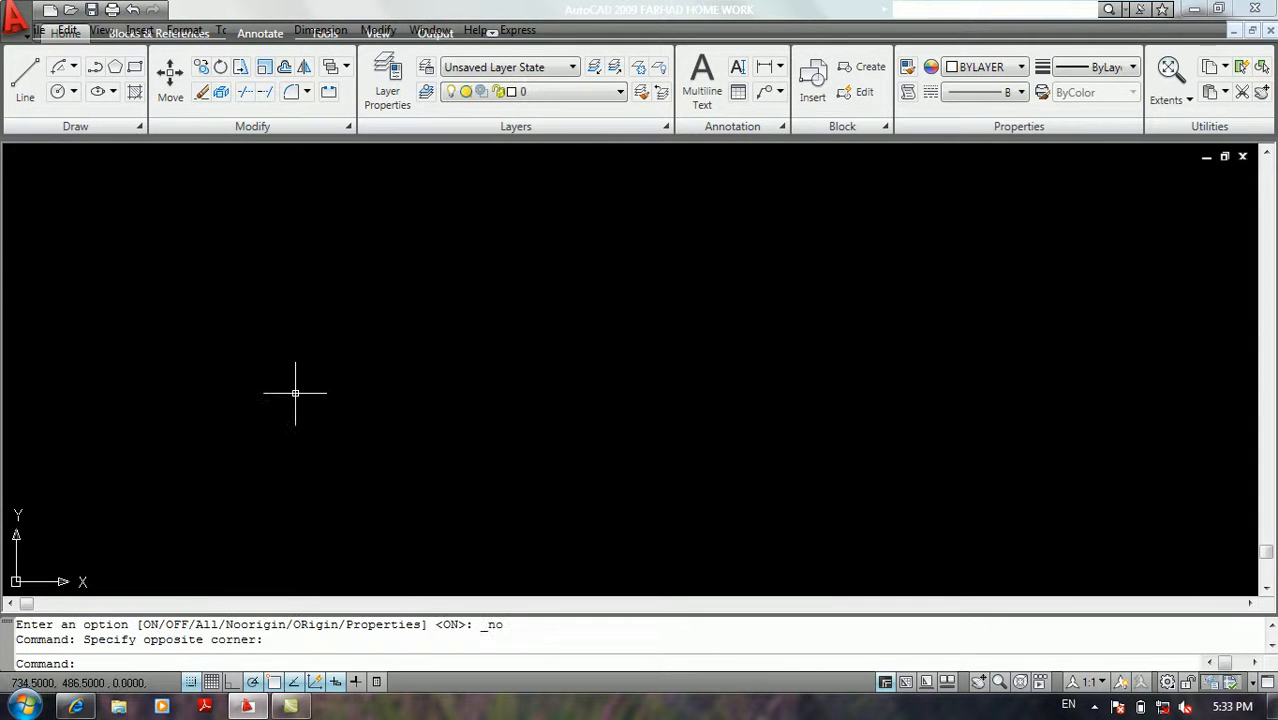
Begin an ellipse at axis endpoint 10,20 with a horizontal first axis 100 units long.
text(el)
key(Return)
text(10)
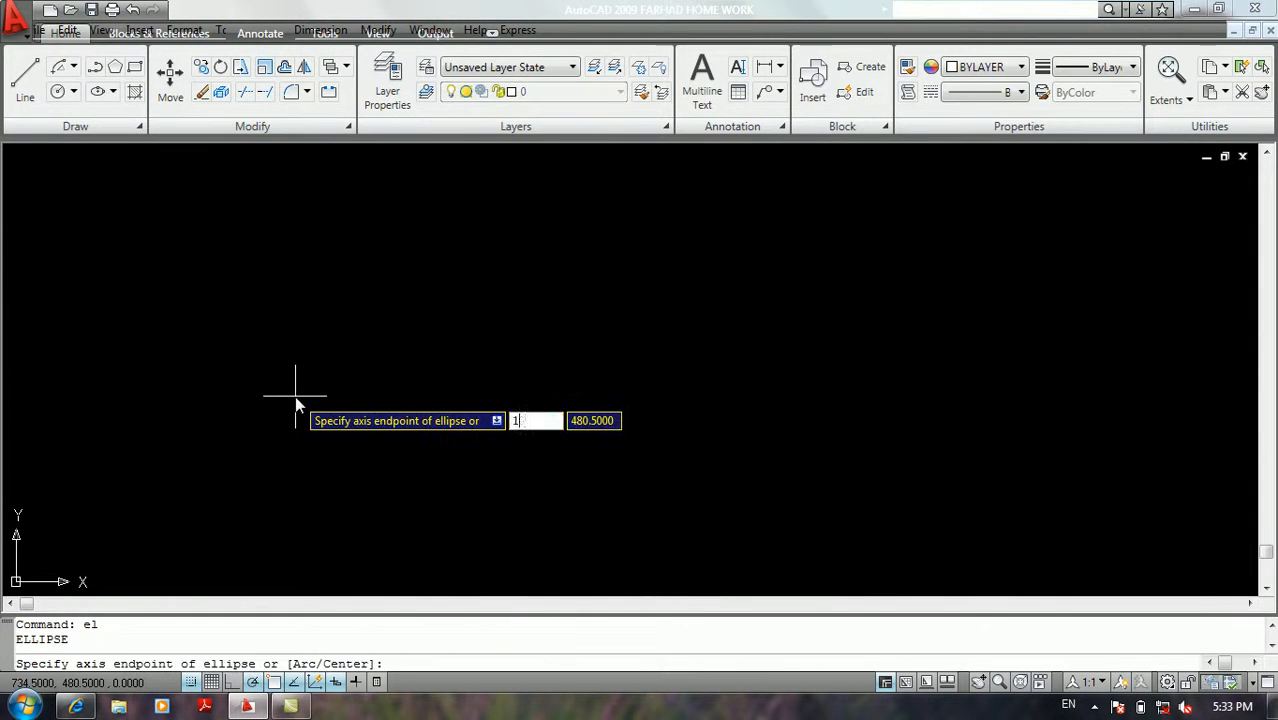
key(Tab)
text(20)
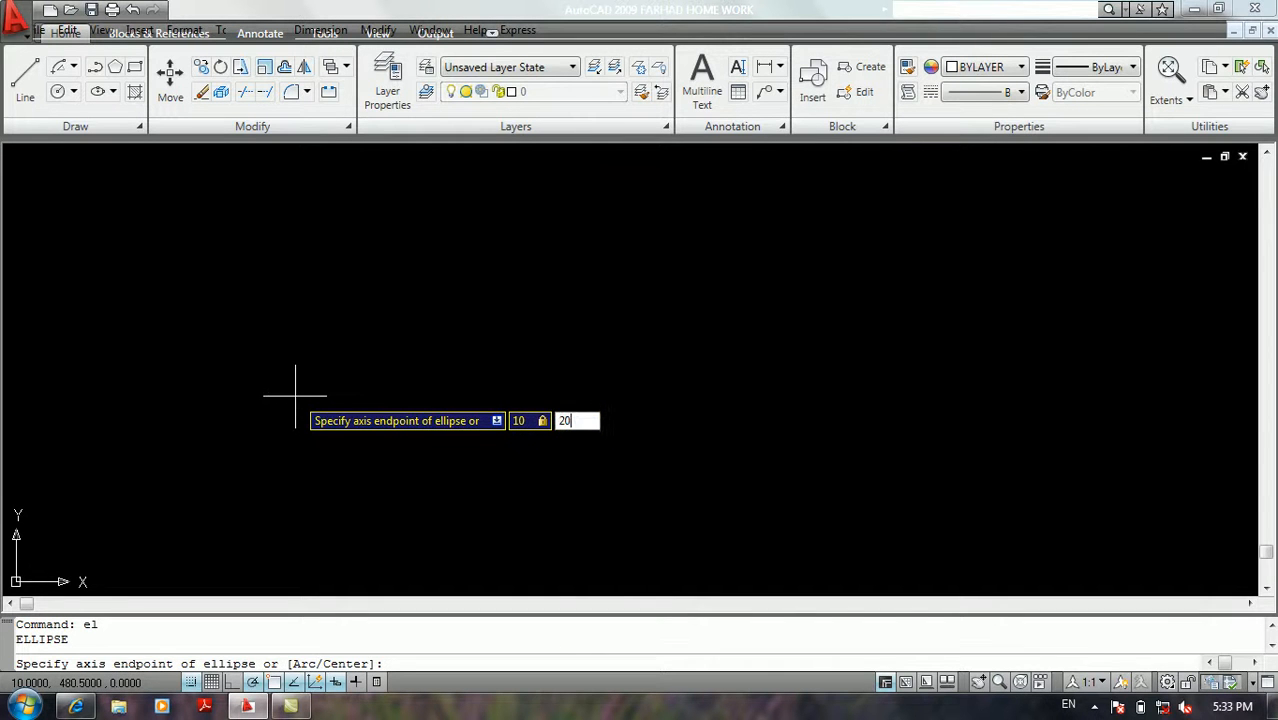
key(Return)
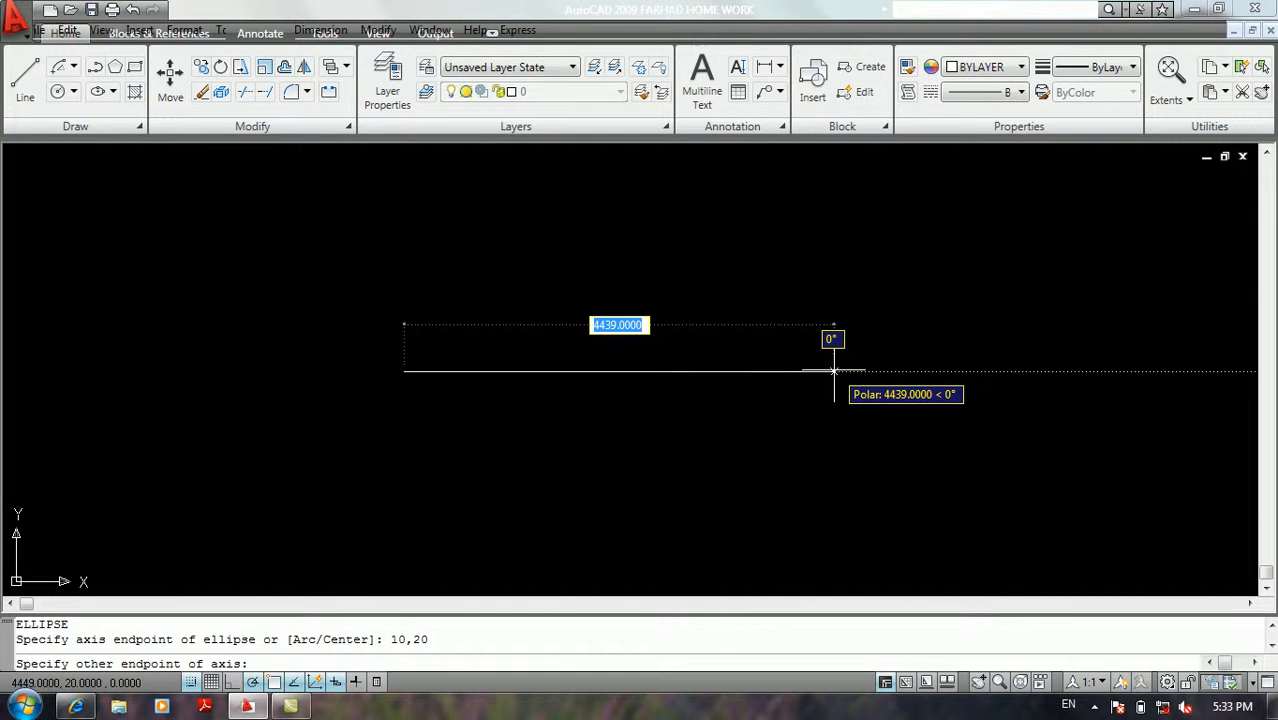
text(100)
key(Return)
Complete the ellipse with a distance of 50 to the other axis.
scroll(465, 371, up, 7)
middle_drag(395, 368, 792, 334)
scroll(599, 342, up, 8)
scroll(452, 335, up, 2)
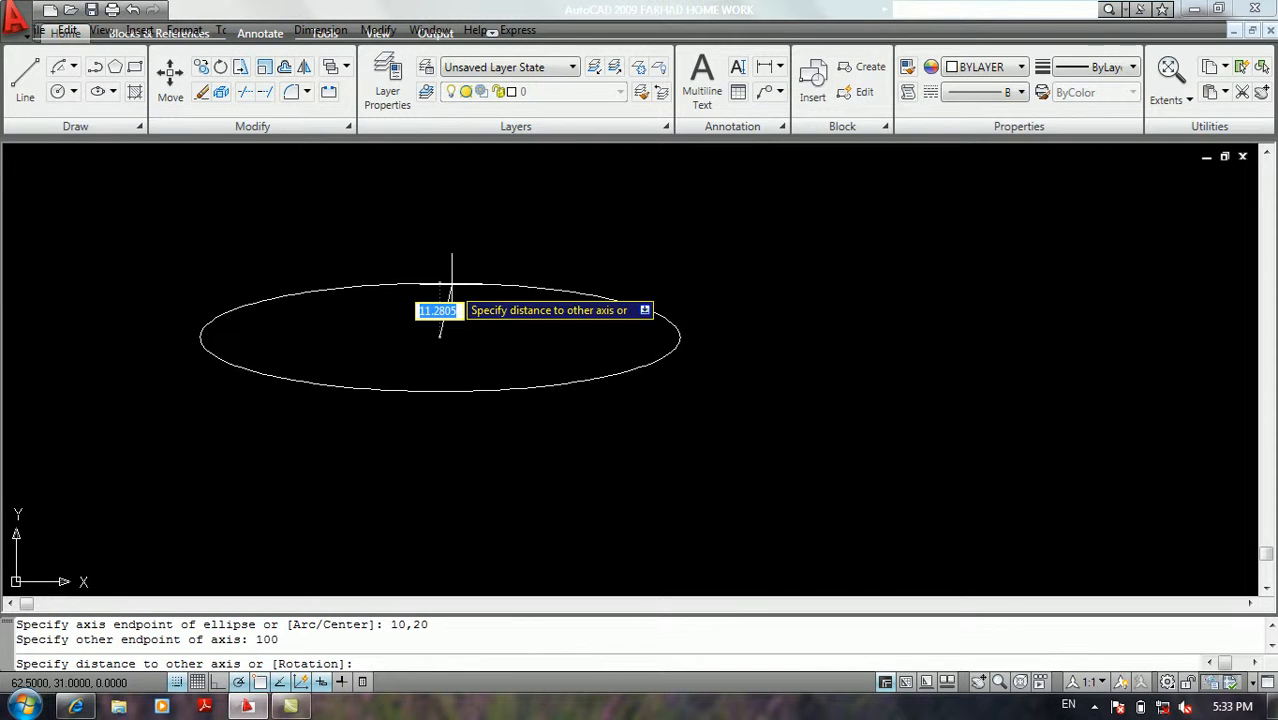
text(50)
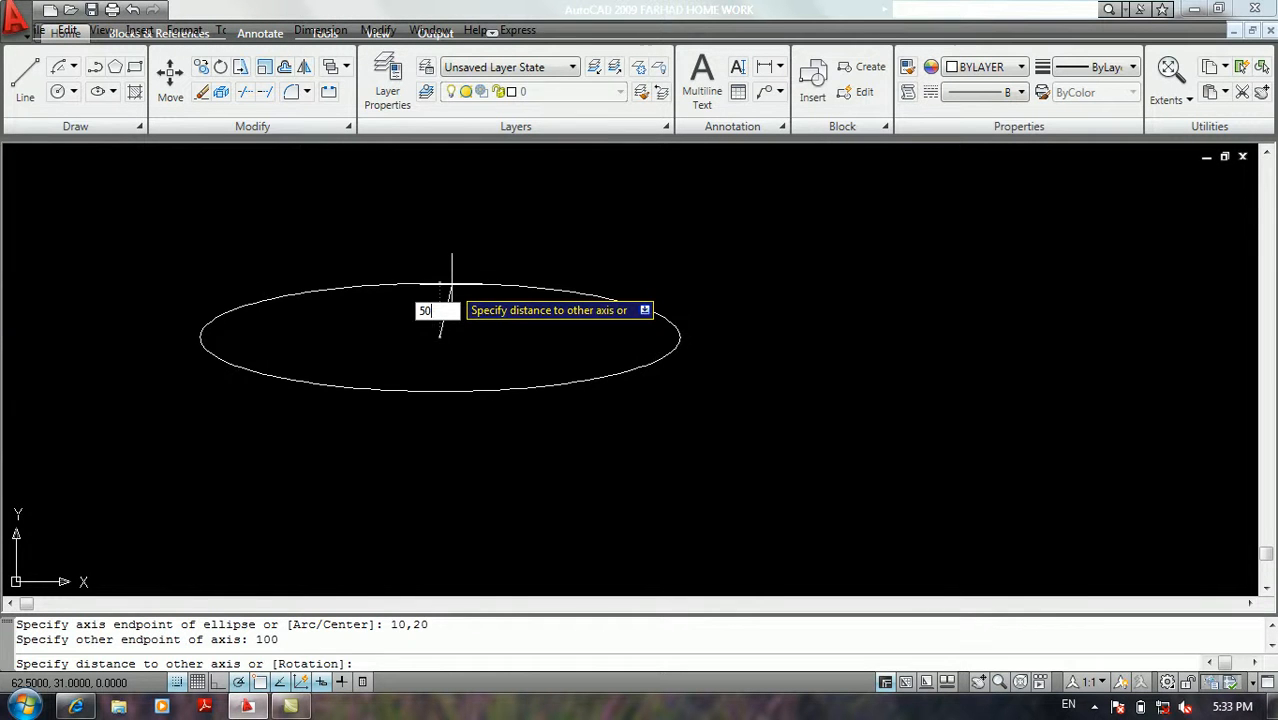
key(Return)
scroll(452, 284, down, 6)
middle_drag(465, 302, 332, 312)
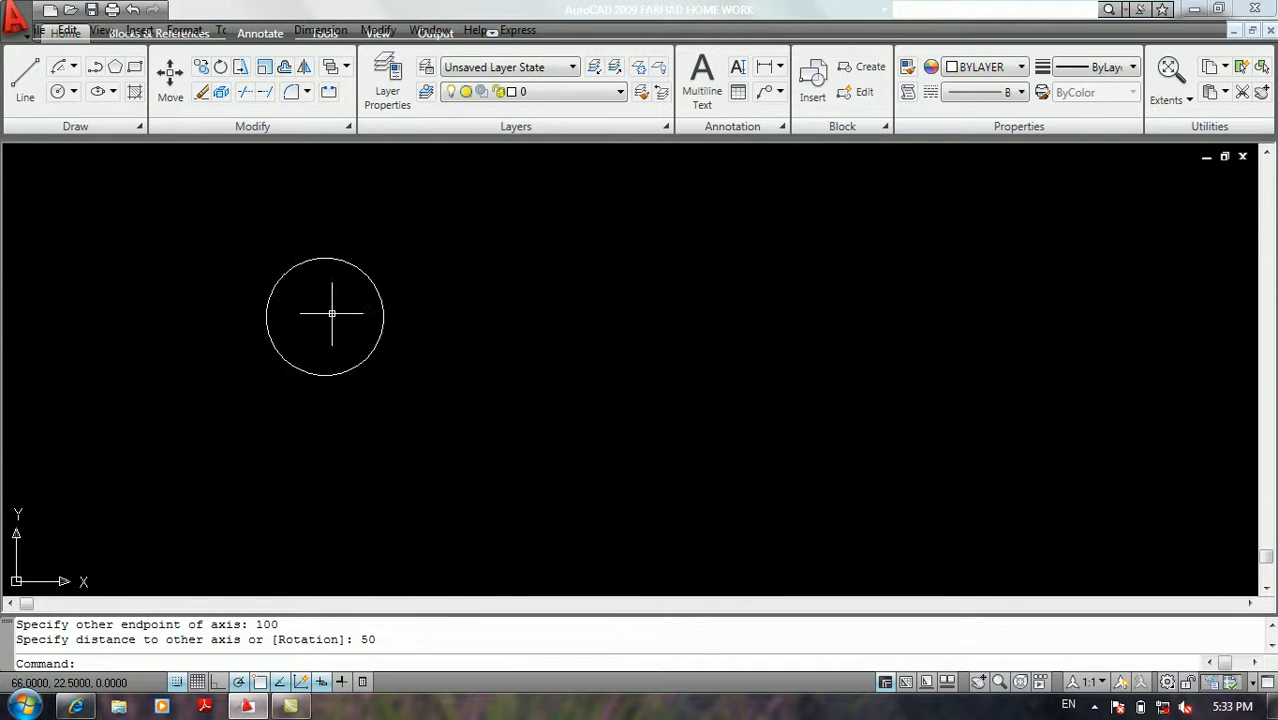
Draw an ellipse beside the circle with a horizontal first axis 200 units long and a distance of 50 to the other axis.
text(el)
key(Return)
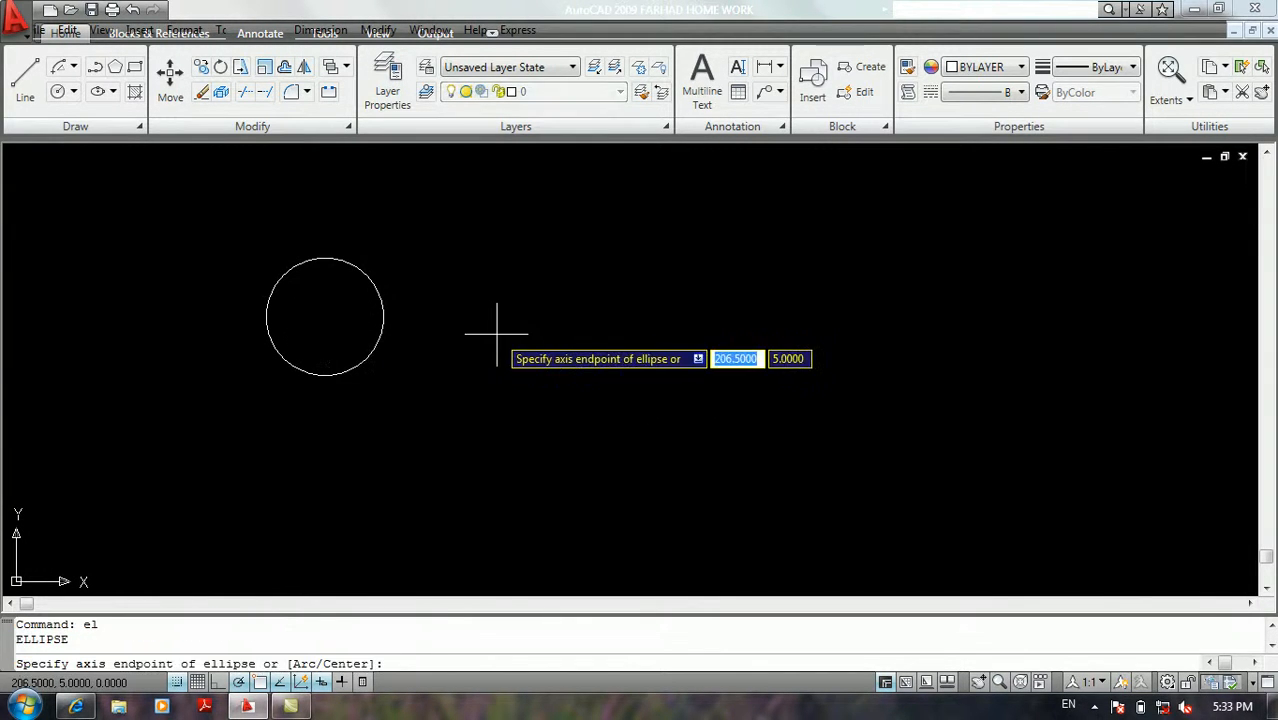
click(486, 340)
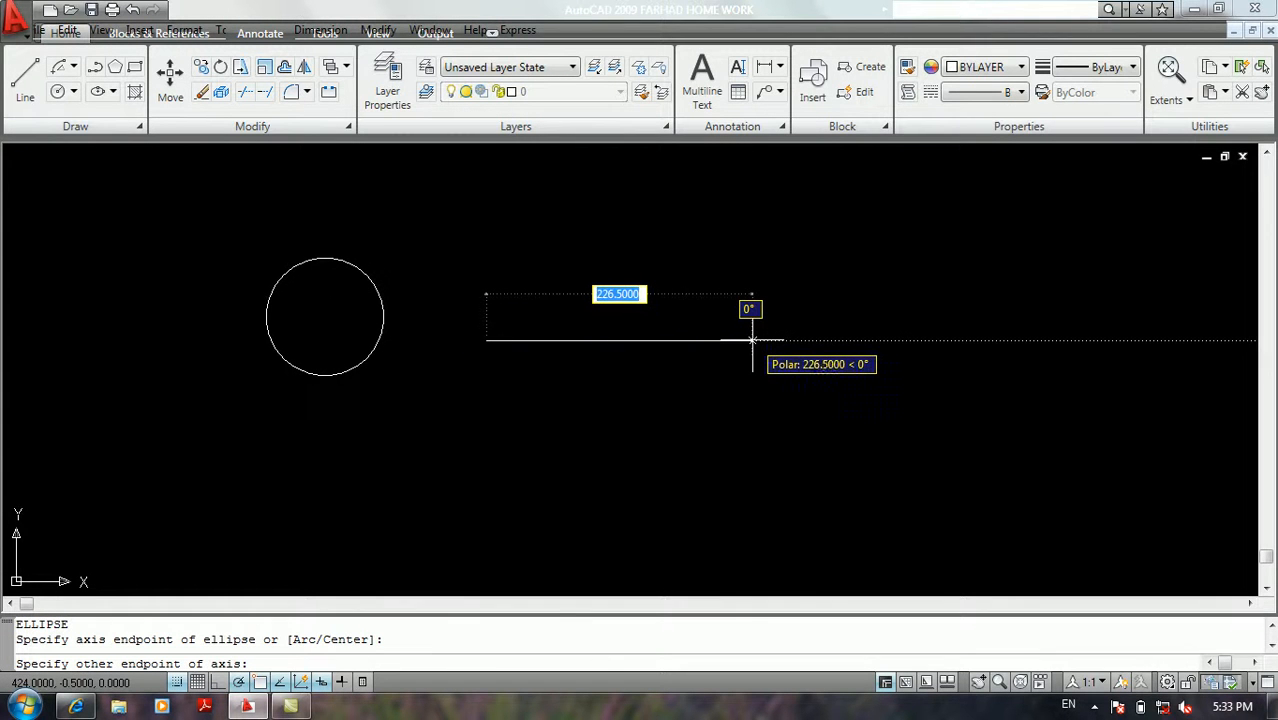
text(200)
key(Return)
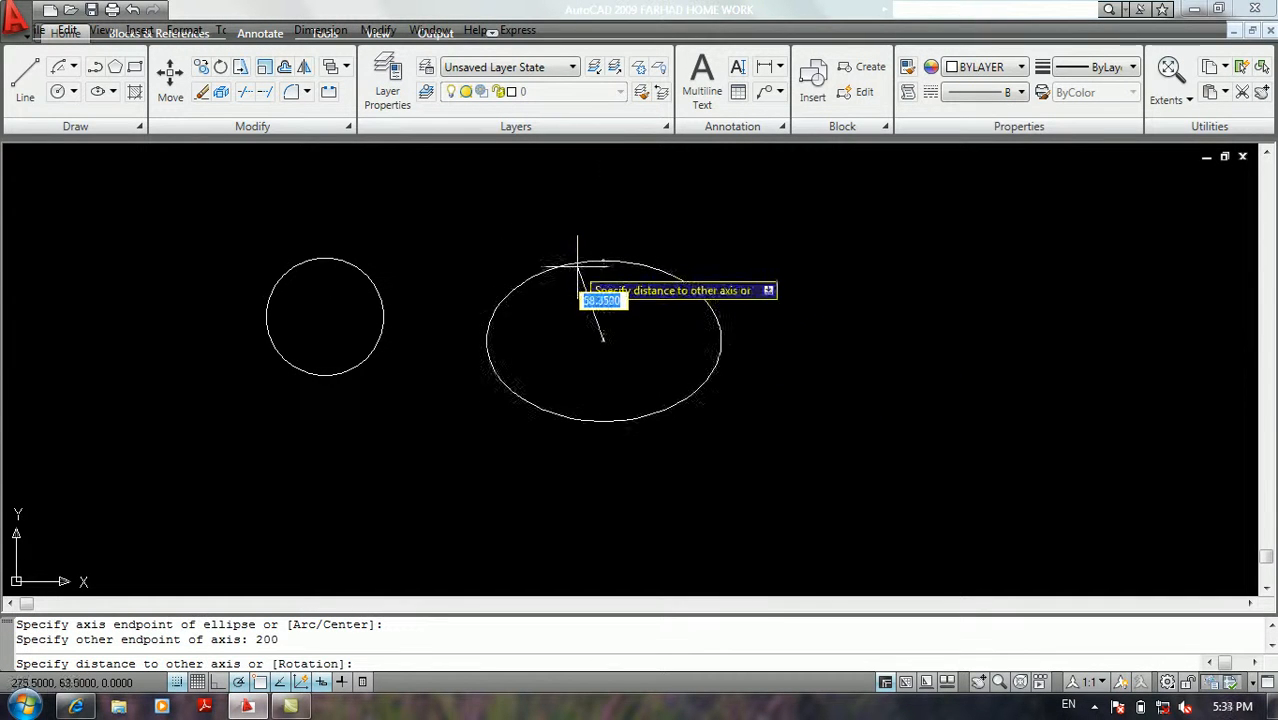
text(50)
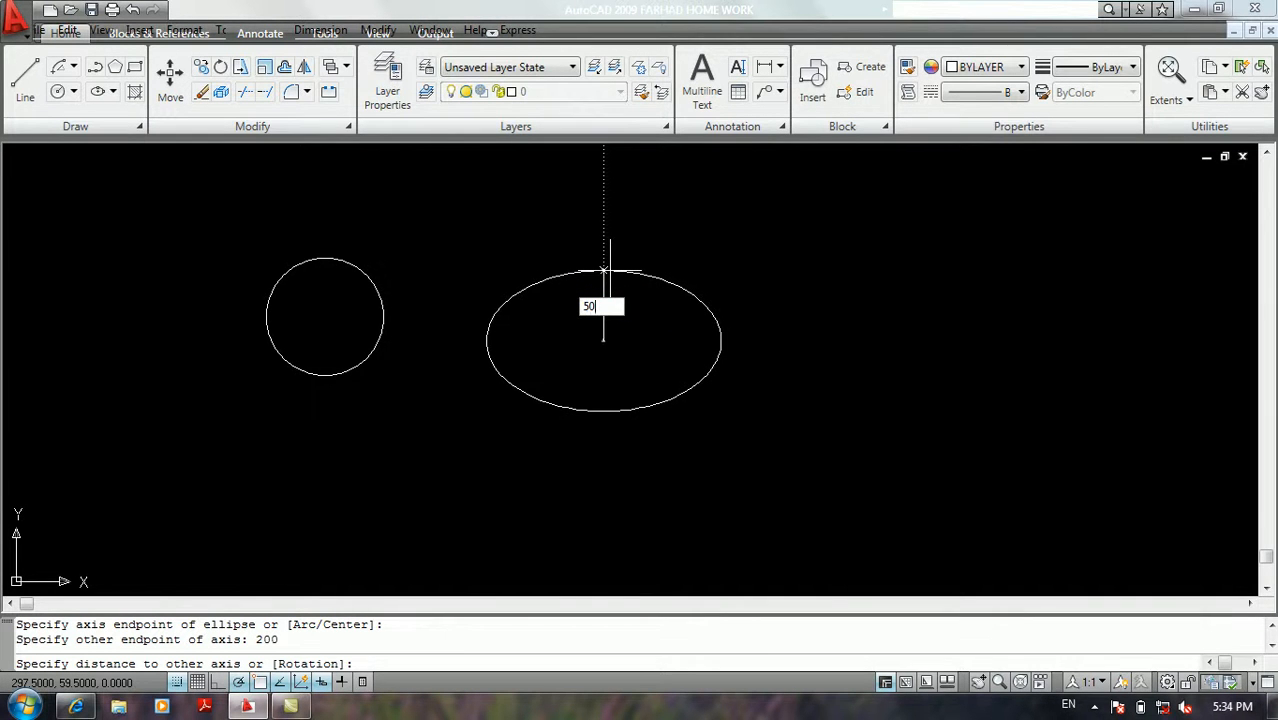
key(Return)
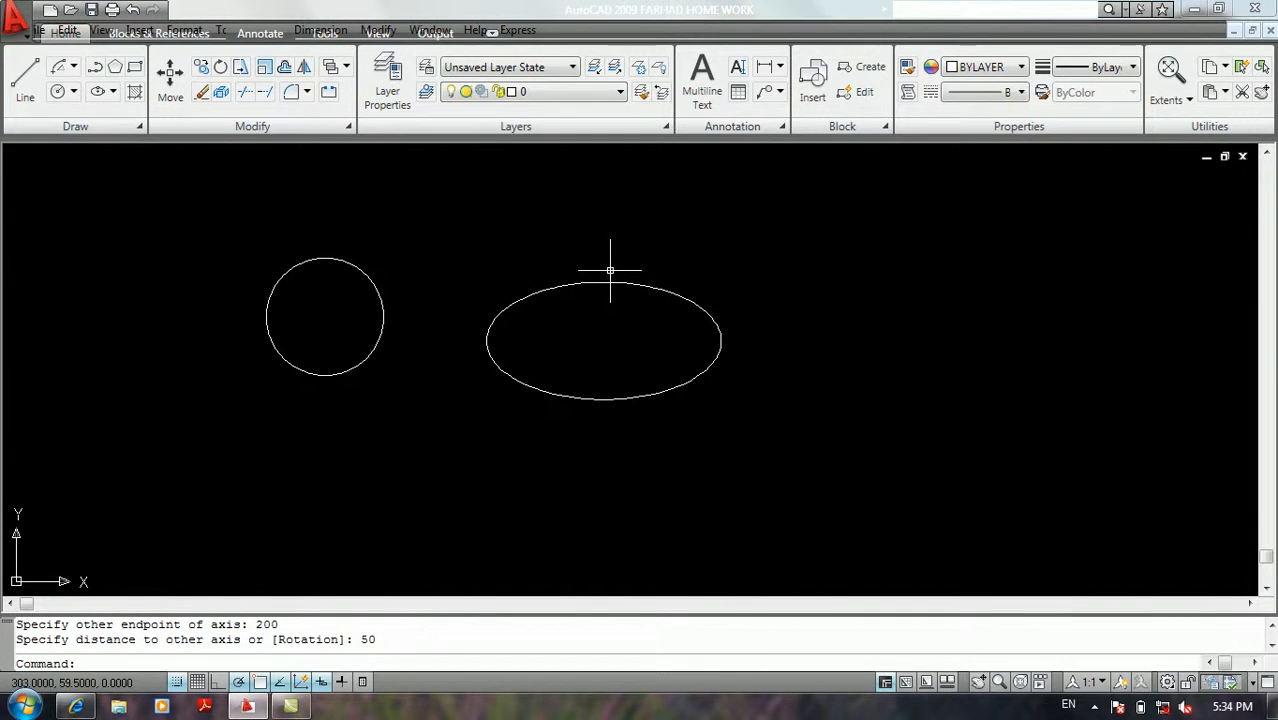
middle_drag(633, 280, 363, 286)
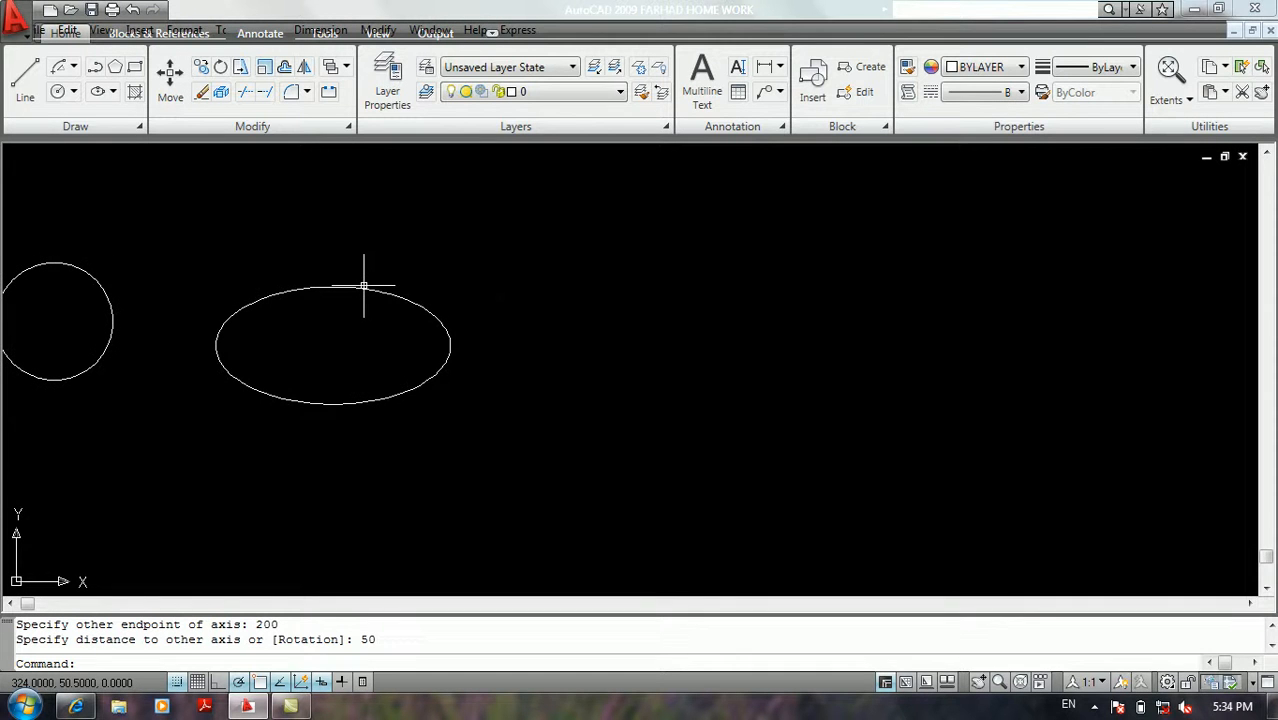
text(el)
key(Return)
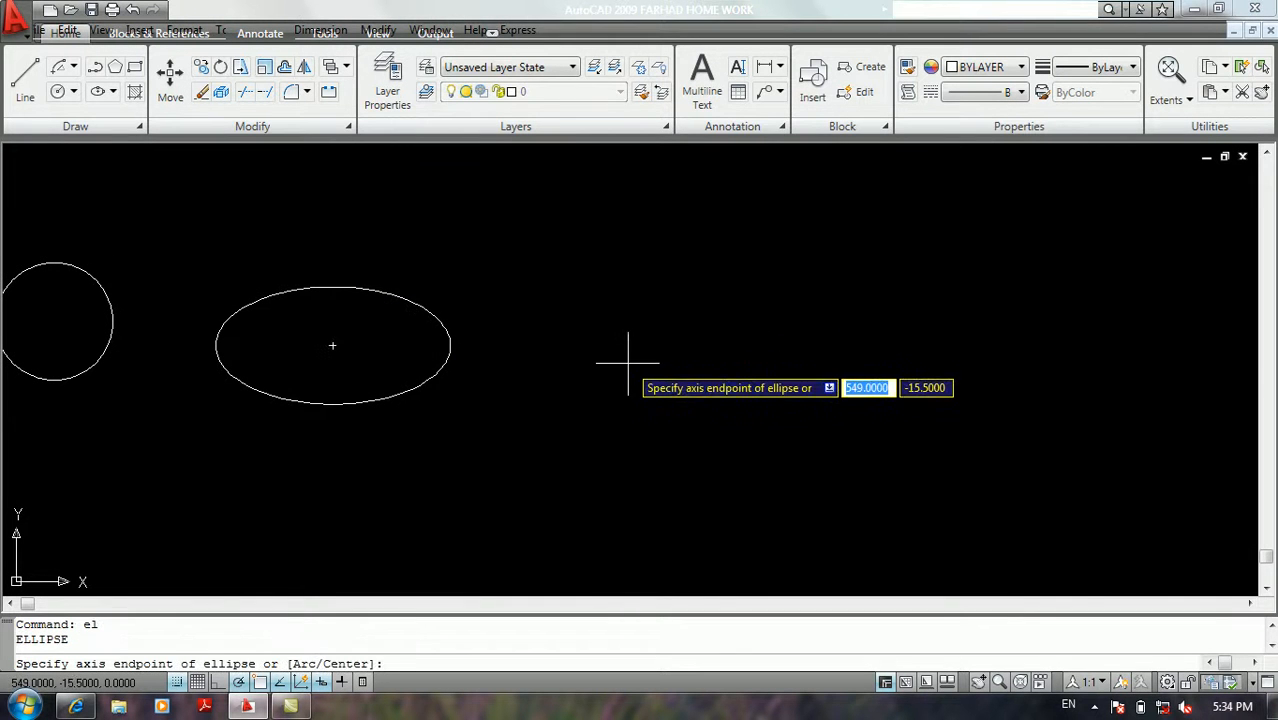
click(628, 366)
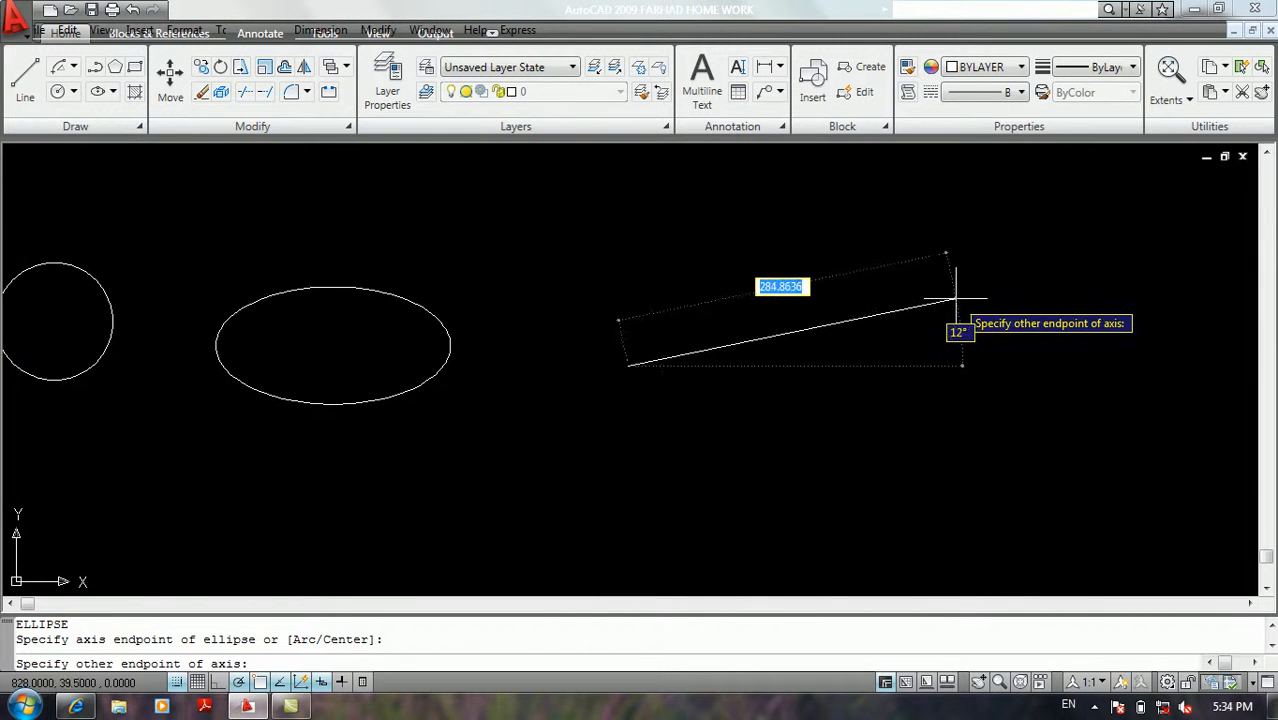
text(100)
key(BackSpace)
key(BackSpace)
text(50)
key(Return)
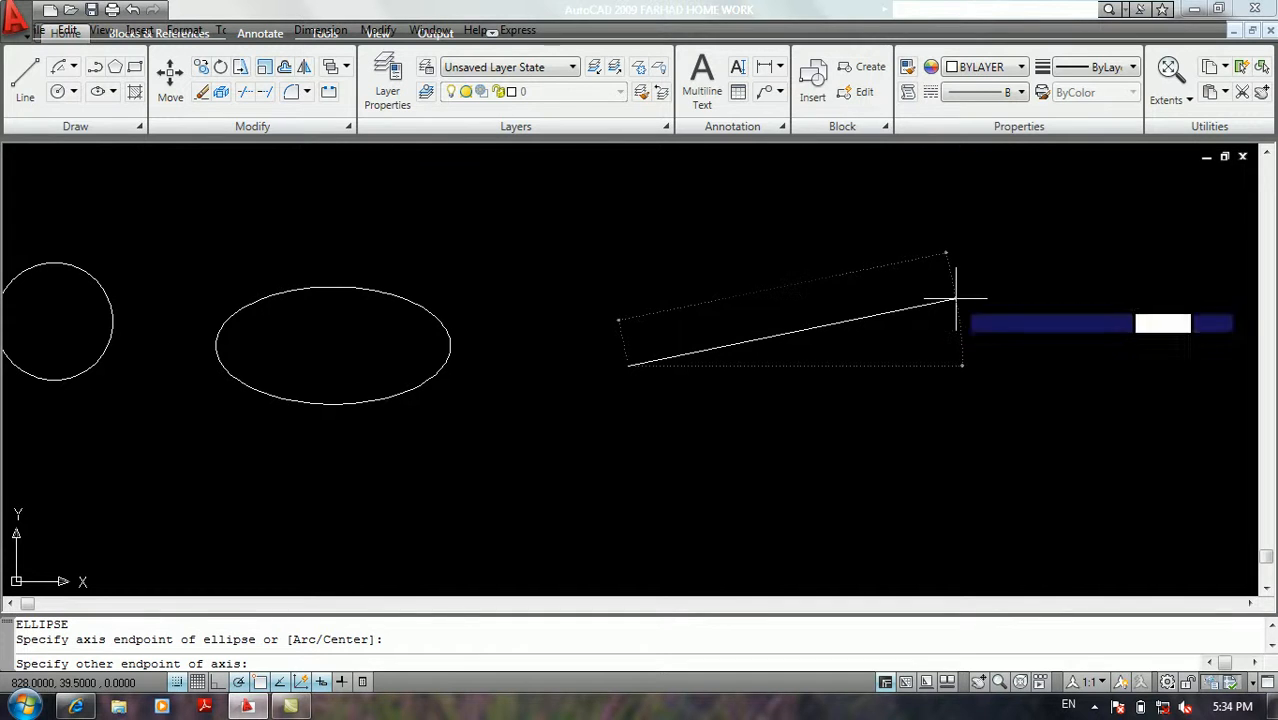
text(45)
key(Return)
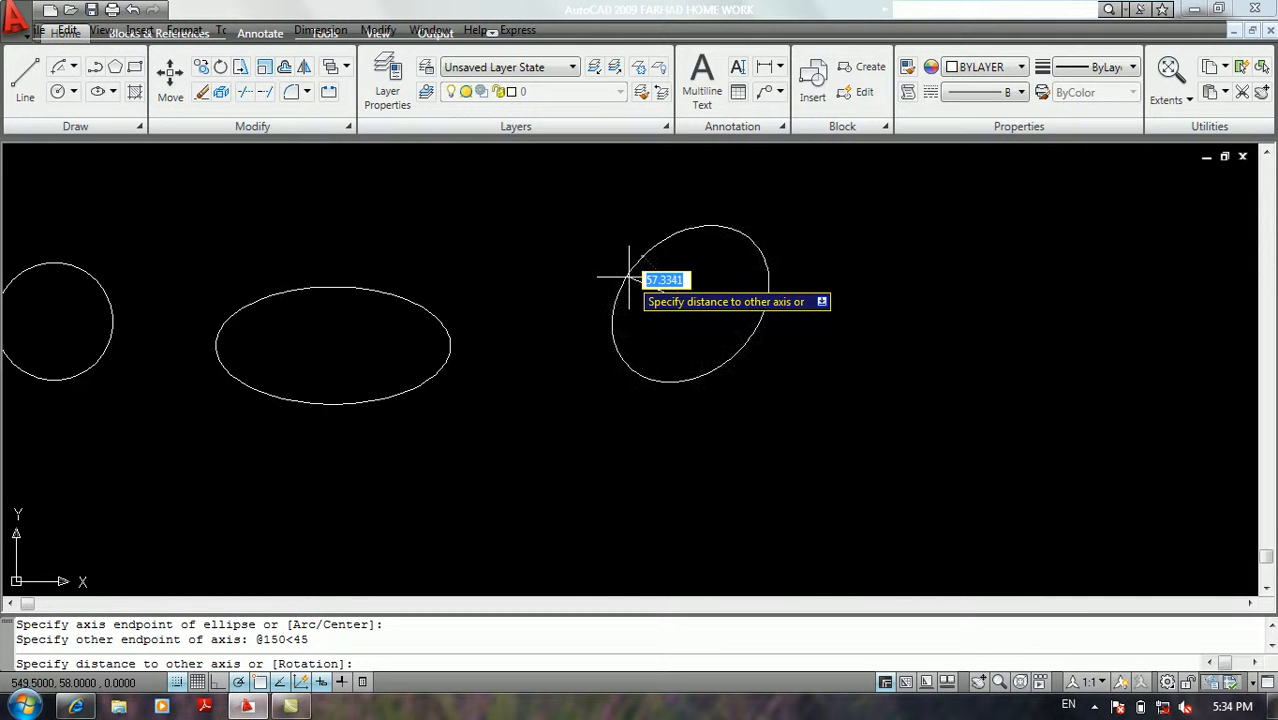
text(25)
key(Return)
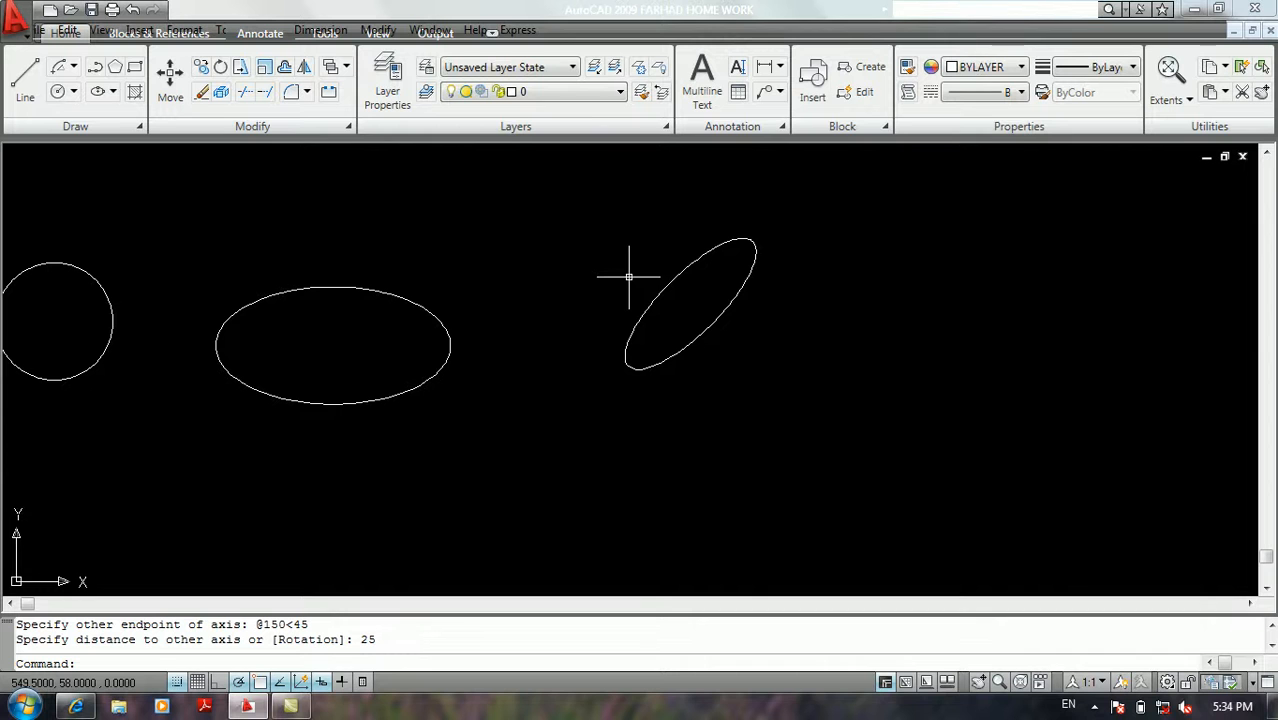
Draw a center-based ellipse beside the tilted one, with a horizontal axis endpoint 210 units from the center and a distance of 110 to the other axis.
middle_drag(770, 274, 496, 286)
text(el)
key(Return)
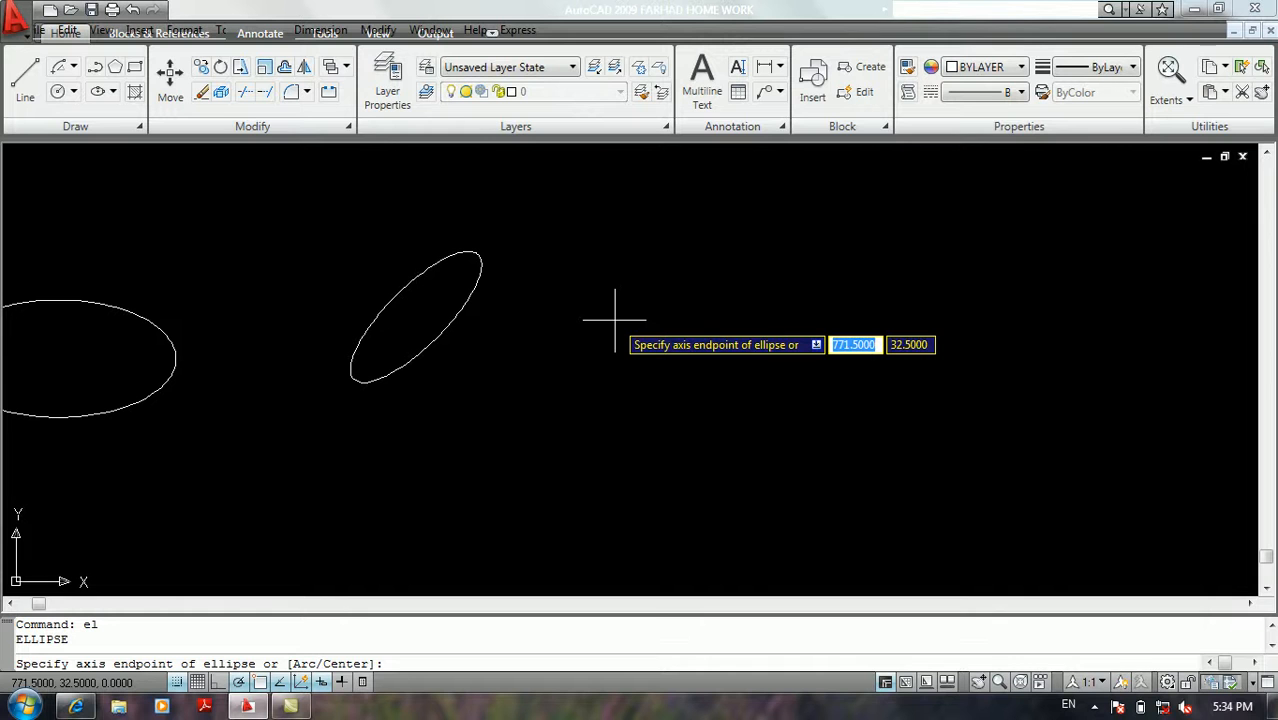
text(c)
key(Return)
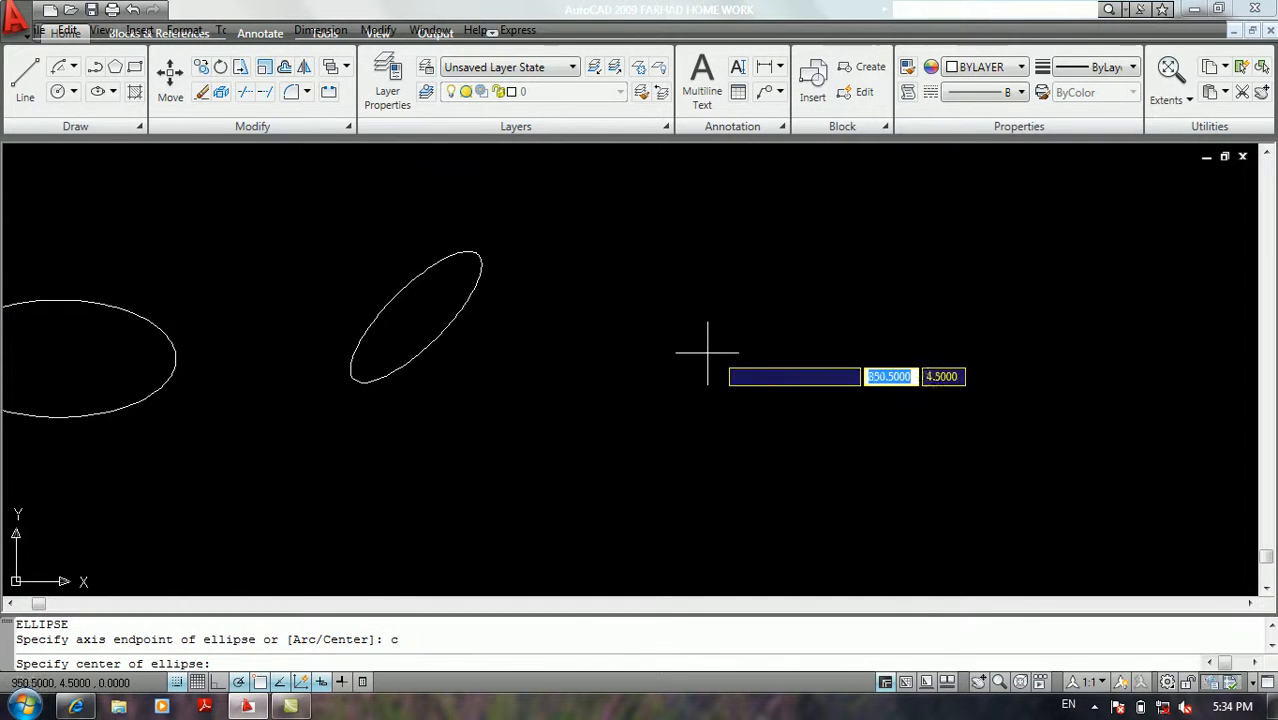
click(778, 343)
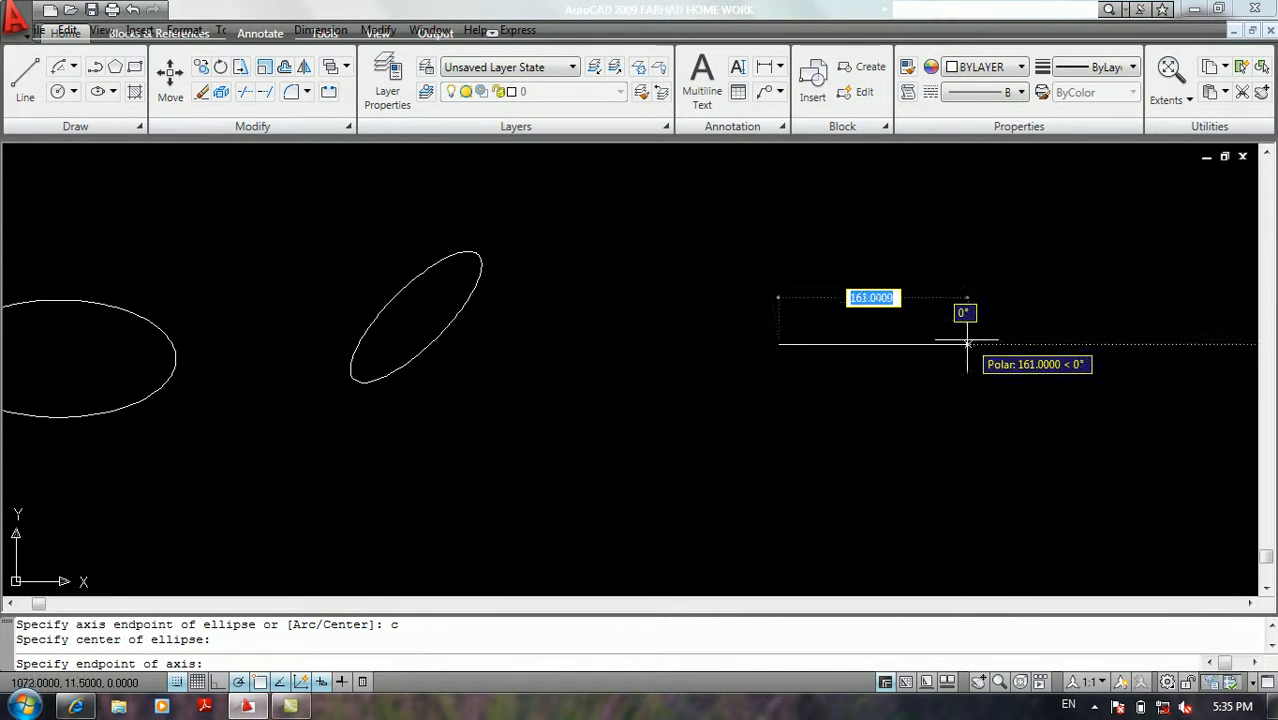
text(210)
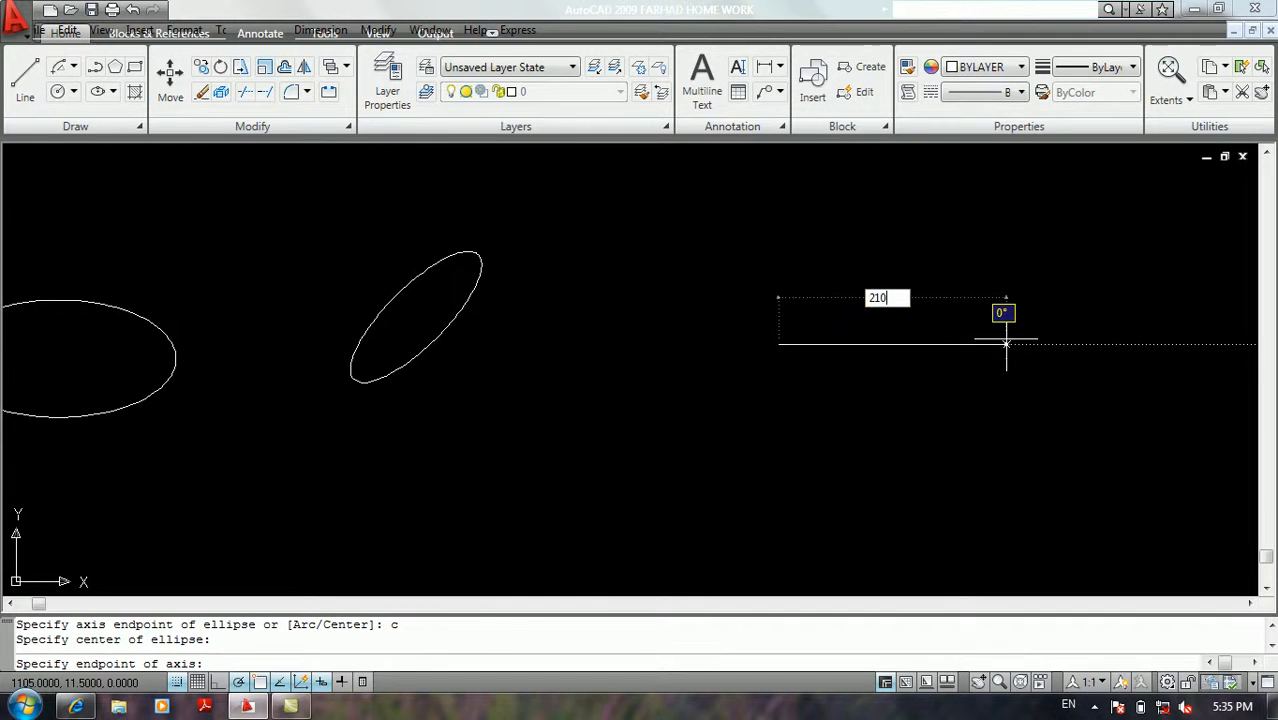
key(Return)
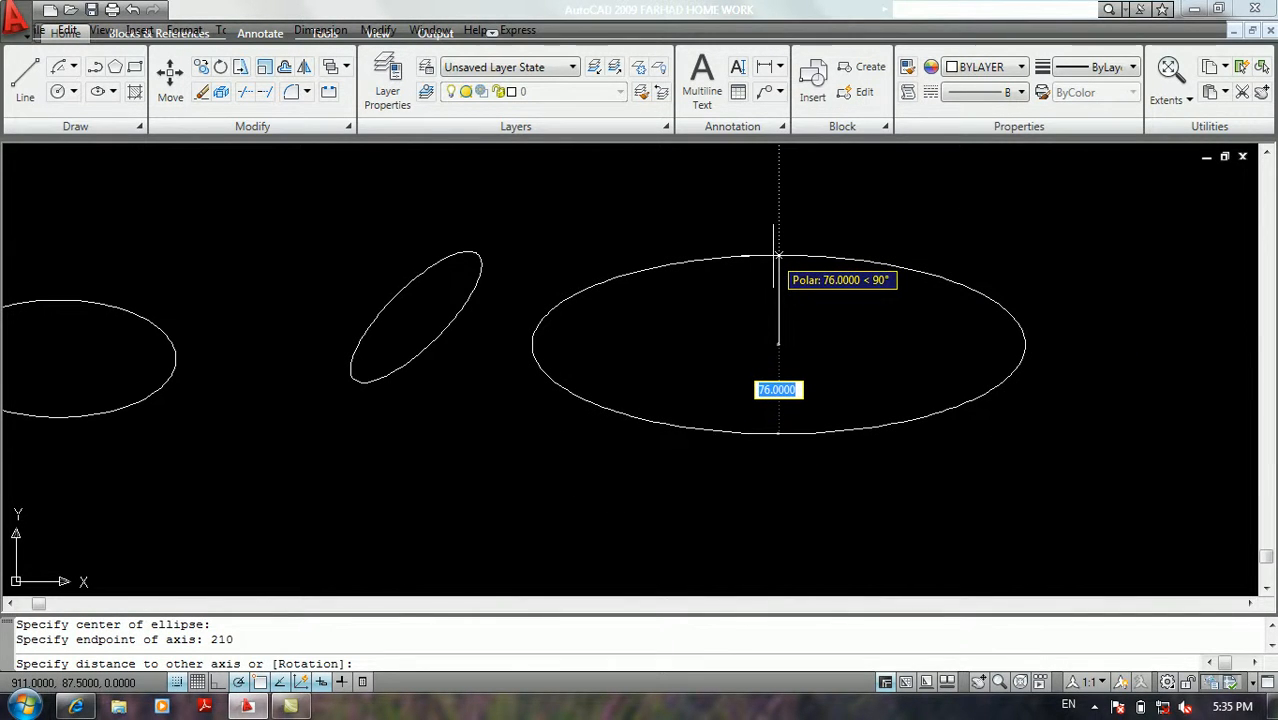
text(110)
key(Return)
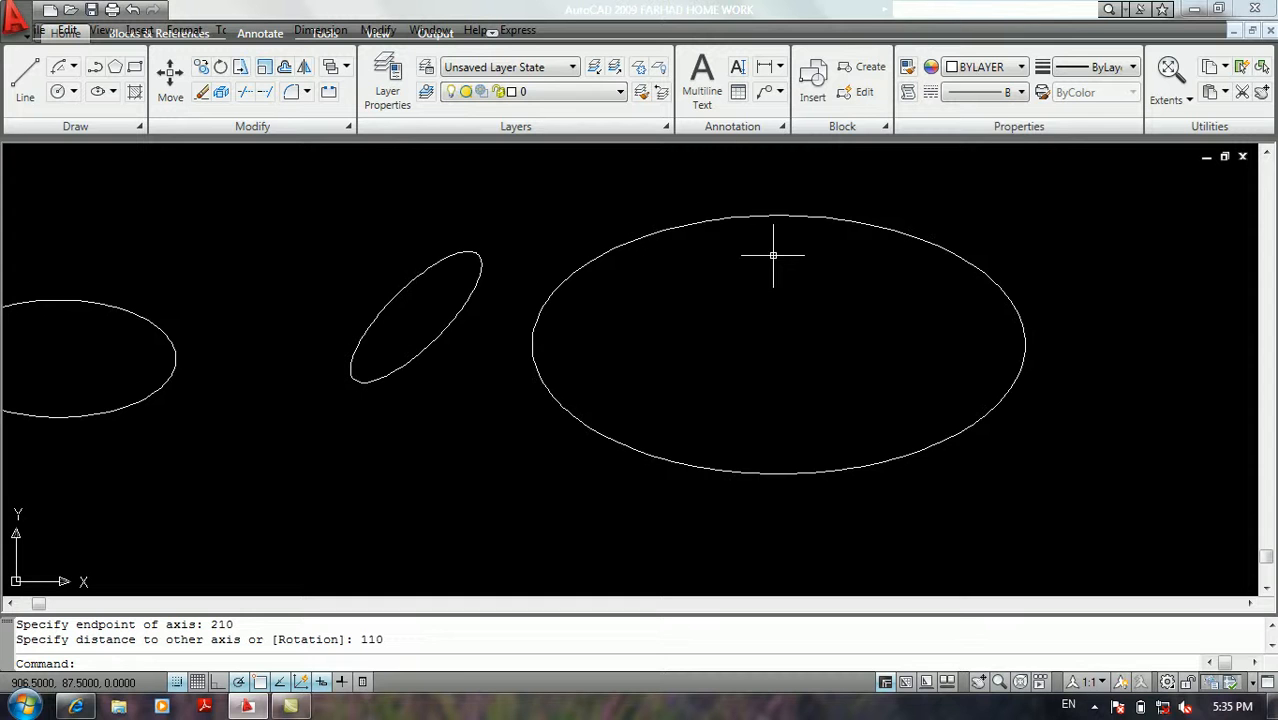
click(113, 91)
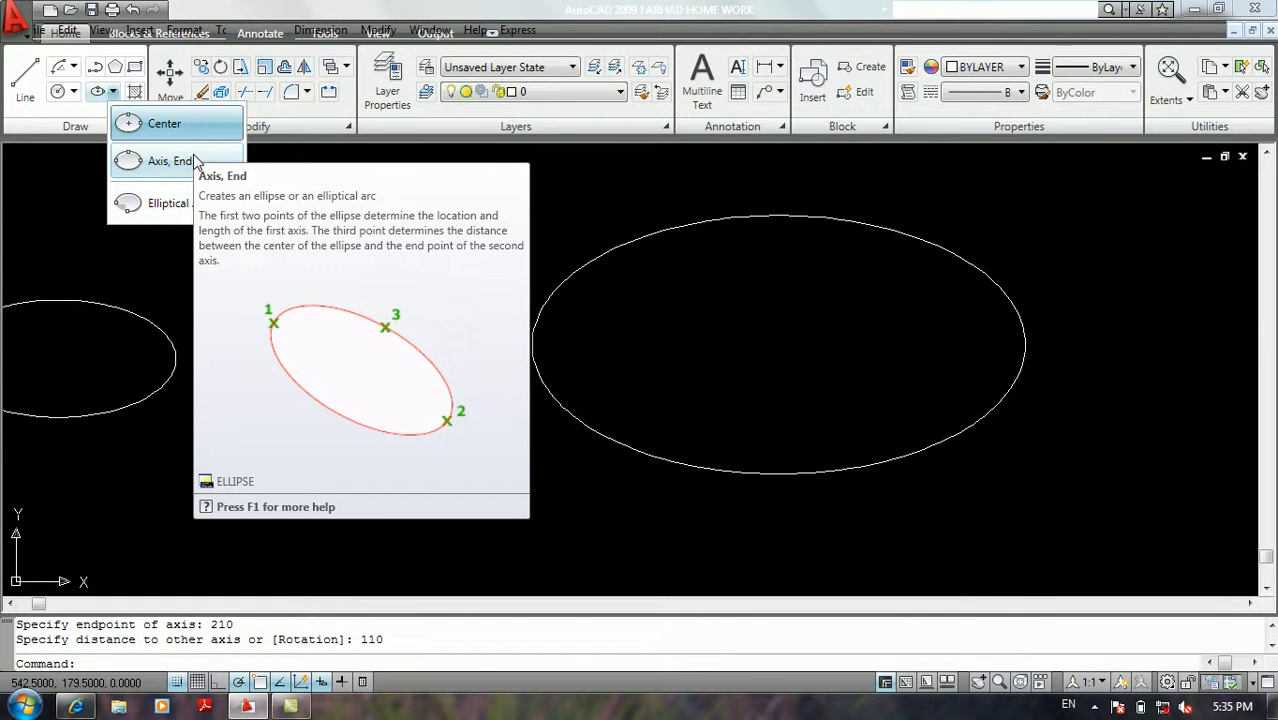
click(808, 265)
click(695, 350)
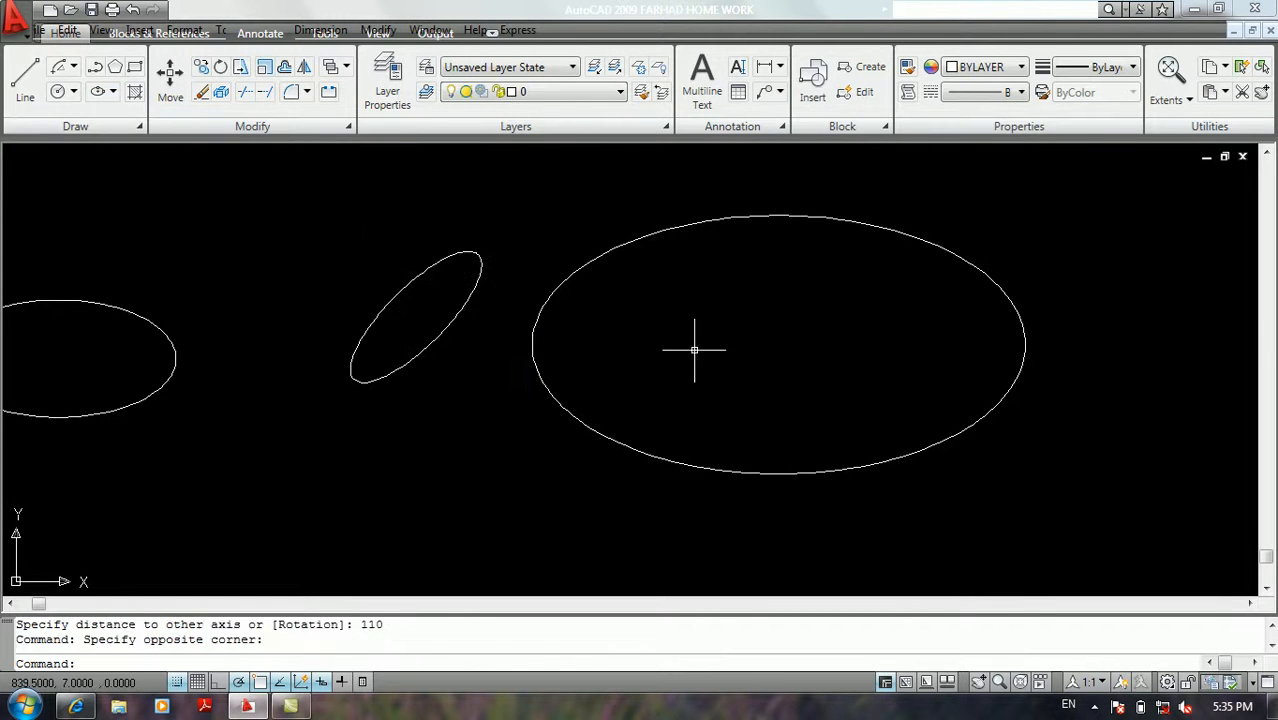
Begin an elliptical arc below the tilted ellipse, picking both ends of a horizontal first axis and the distance to the other axis freehand.
text(el)
key(Return)
mouse_move(716, 342)
middle_down()
mouse_move(890, 248)
mouse_move(946, 250)
middle_up()
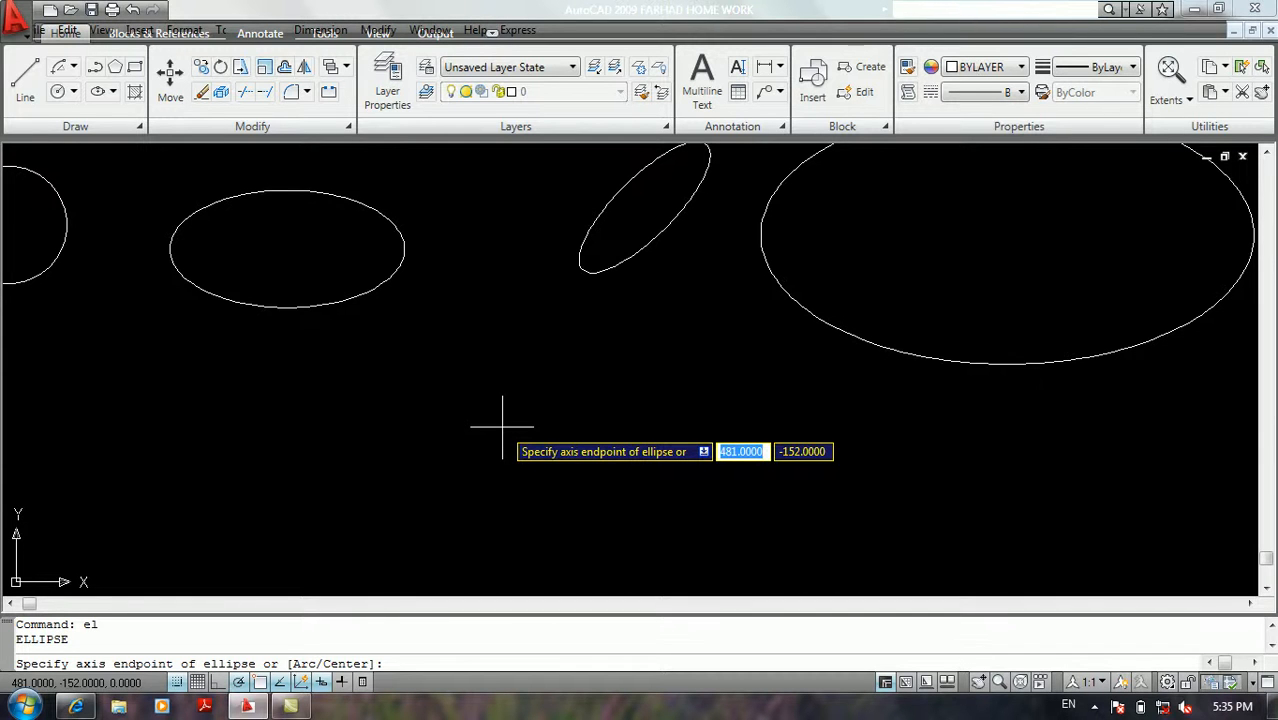
text(a)
key(Return)
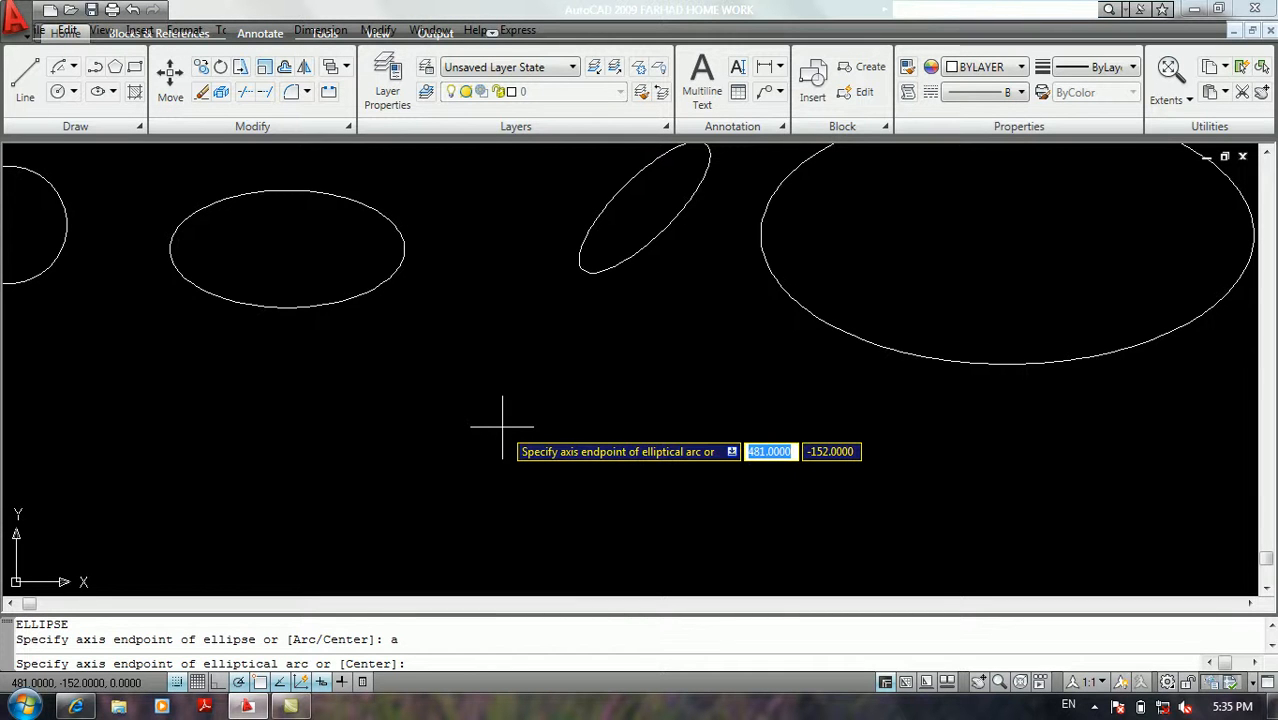
click(480, 447)
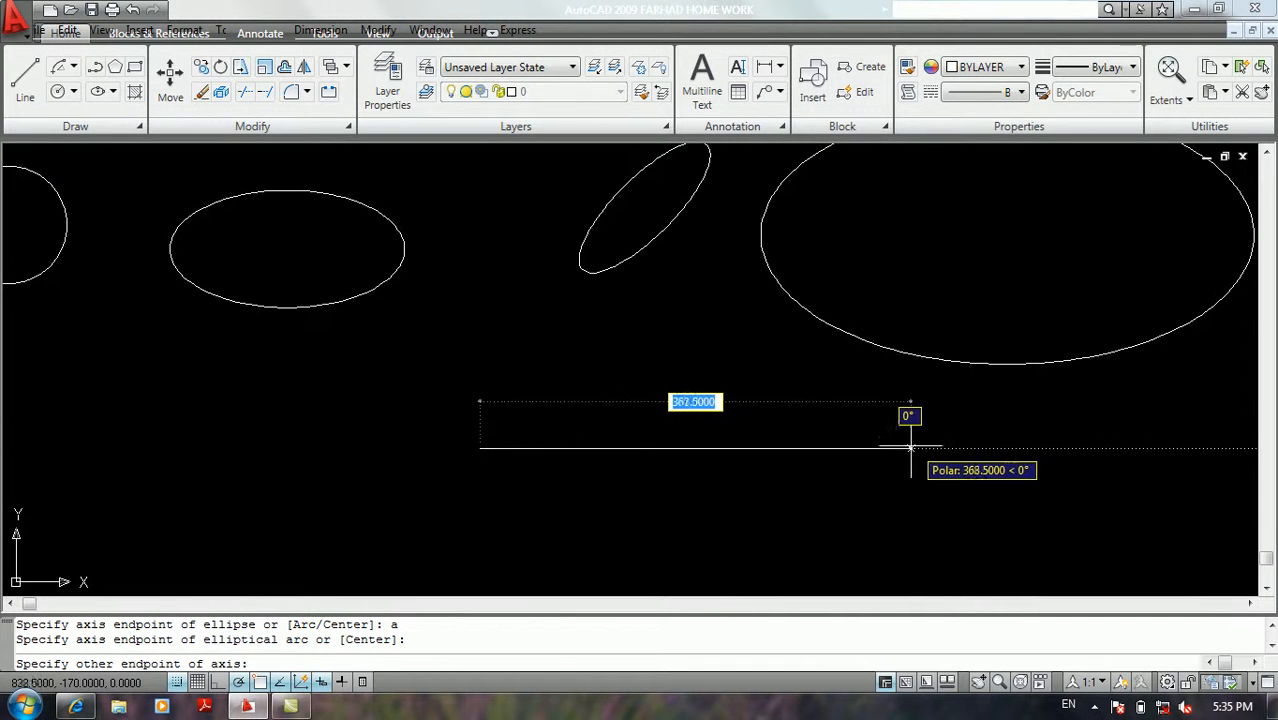
click(854, 448)
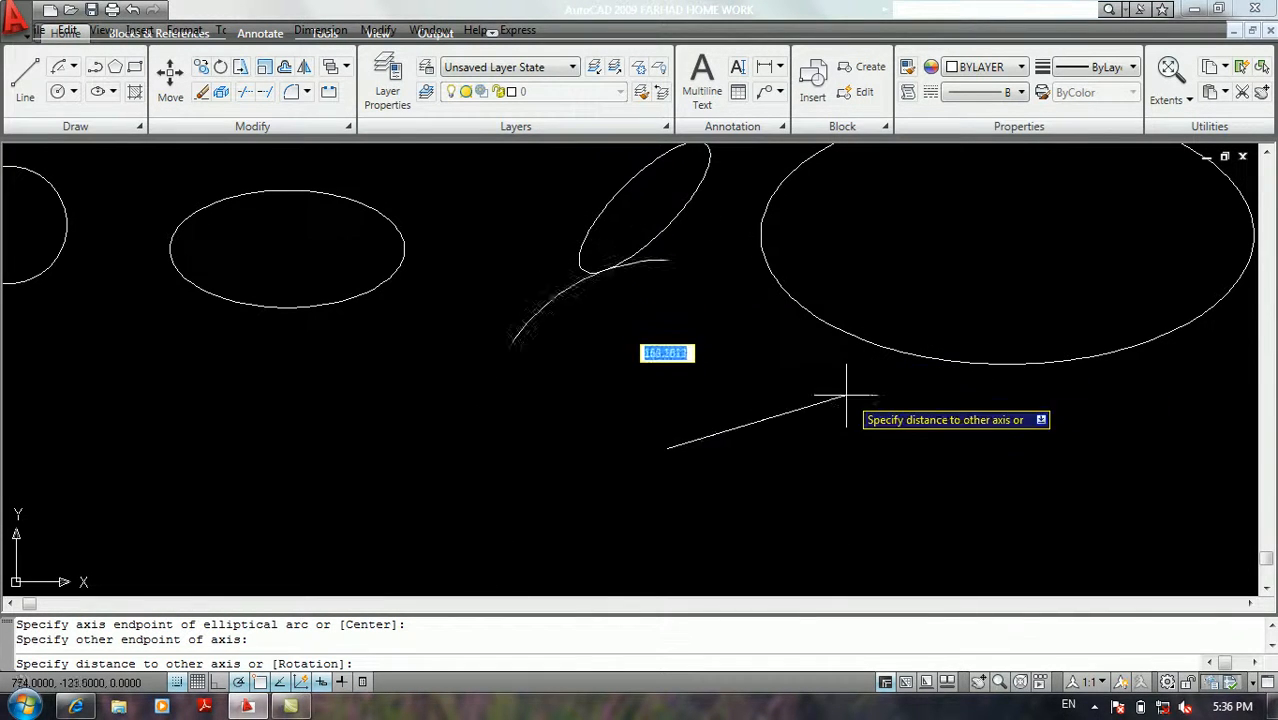
click(728, 418)
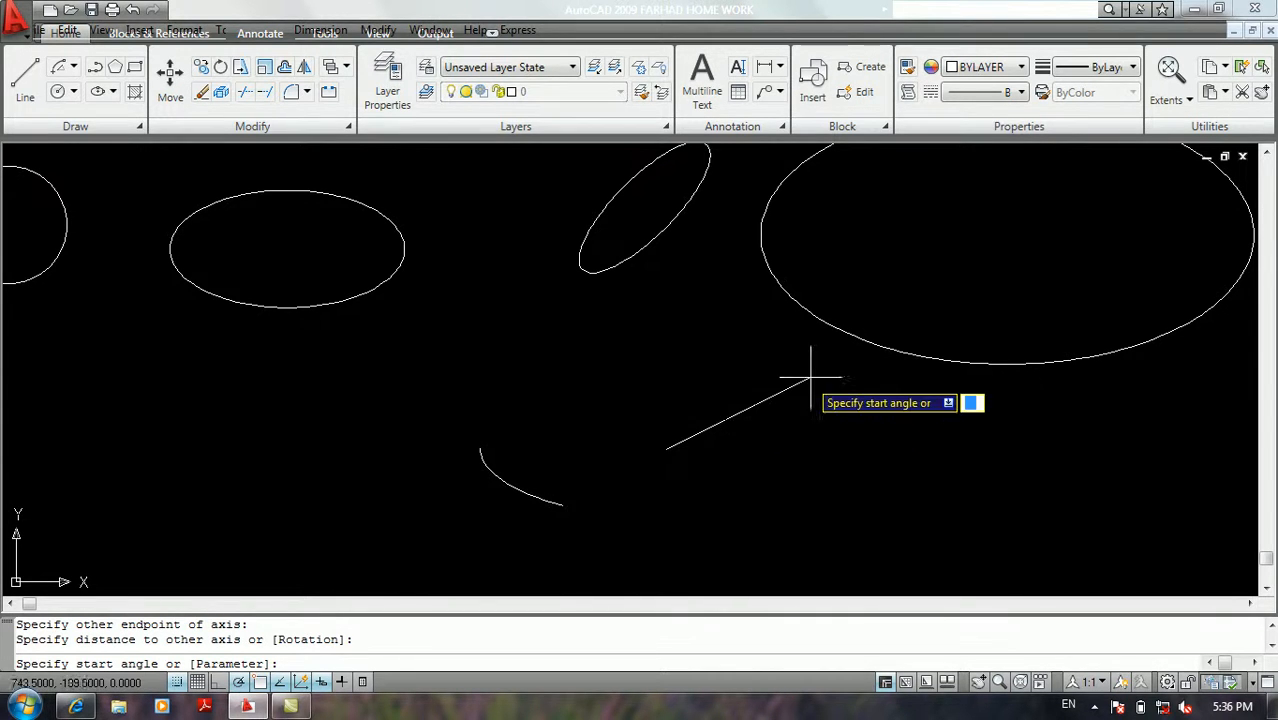
Complete the elliptical arc with a start angle of 32 and an end angle of 150.
text(32)
key(Return)
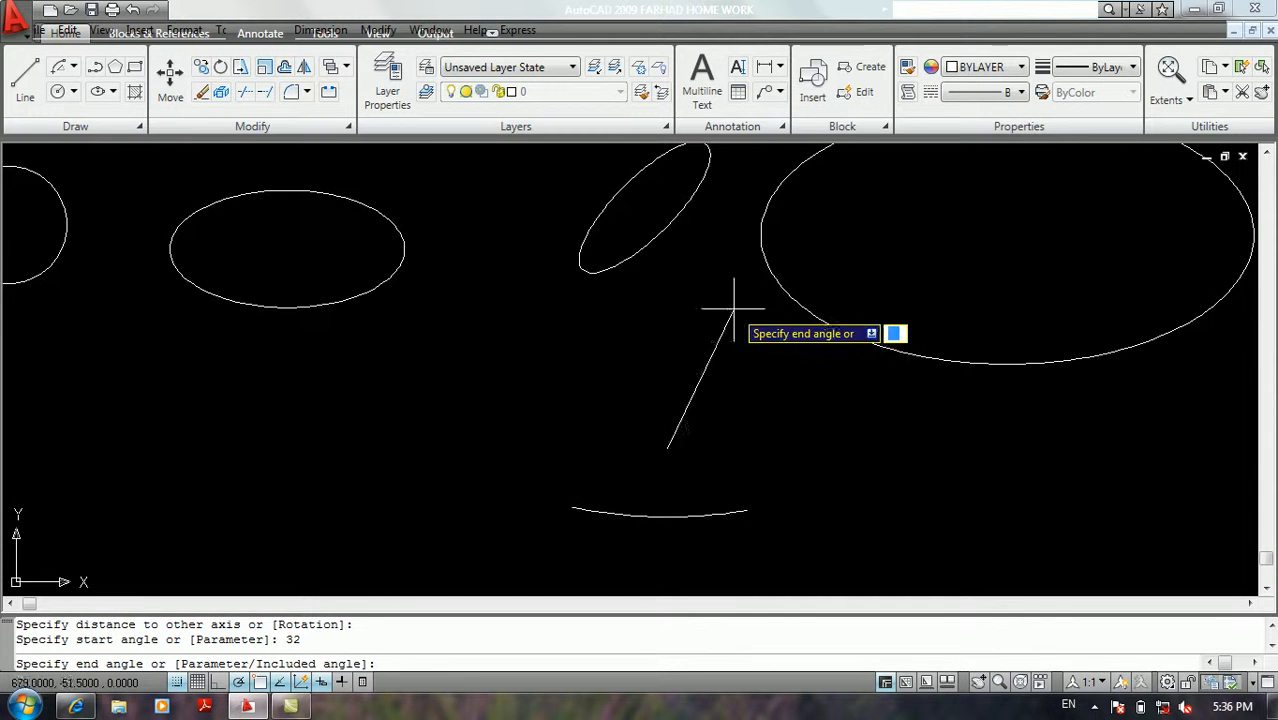
text(150)
key(Return)
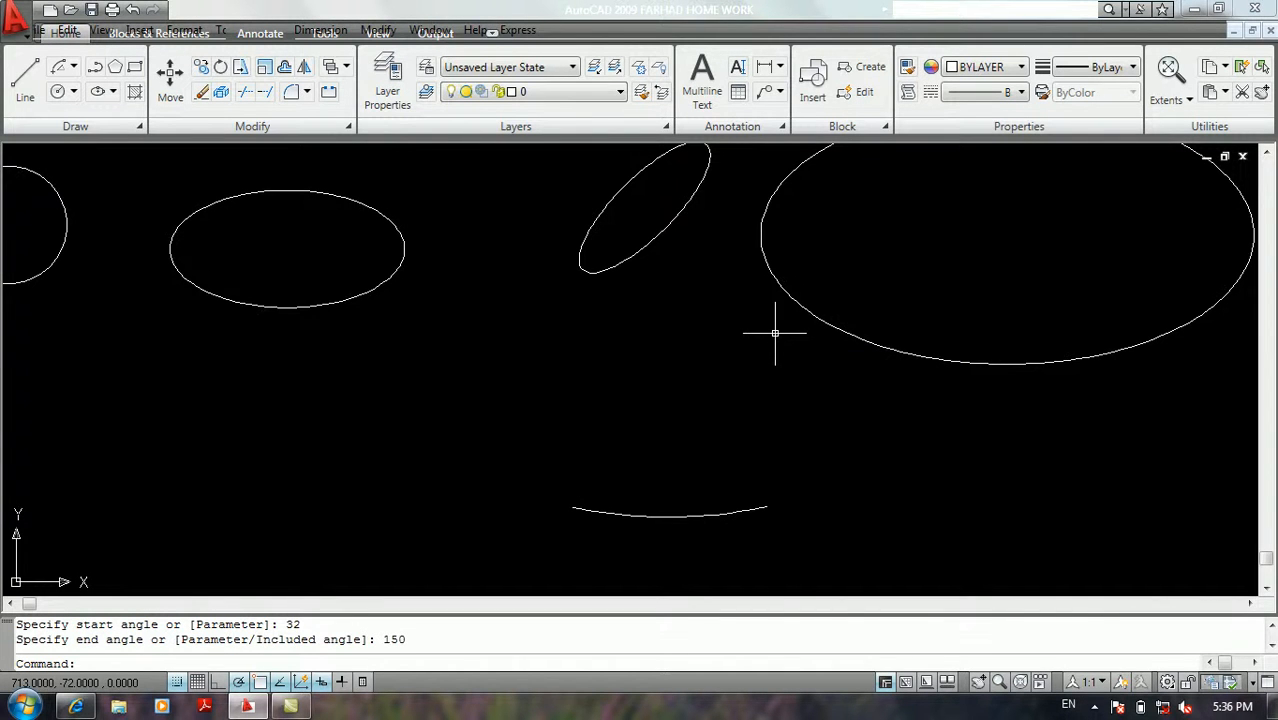
Begin another elliptical arc below the horizontal ellipse, picking a horizontal first axis from right to left and setting the other-axis distance to 50.
middle_drag(591, 357, 893, 342)
text(el)
key(Return)
text(a)
key(Return)
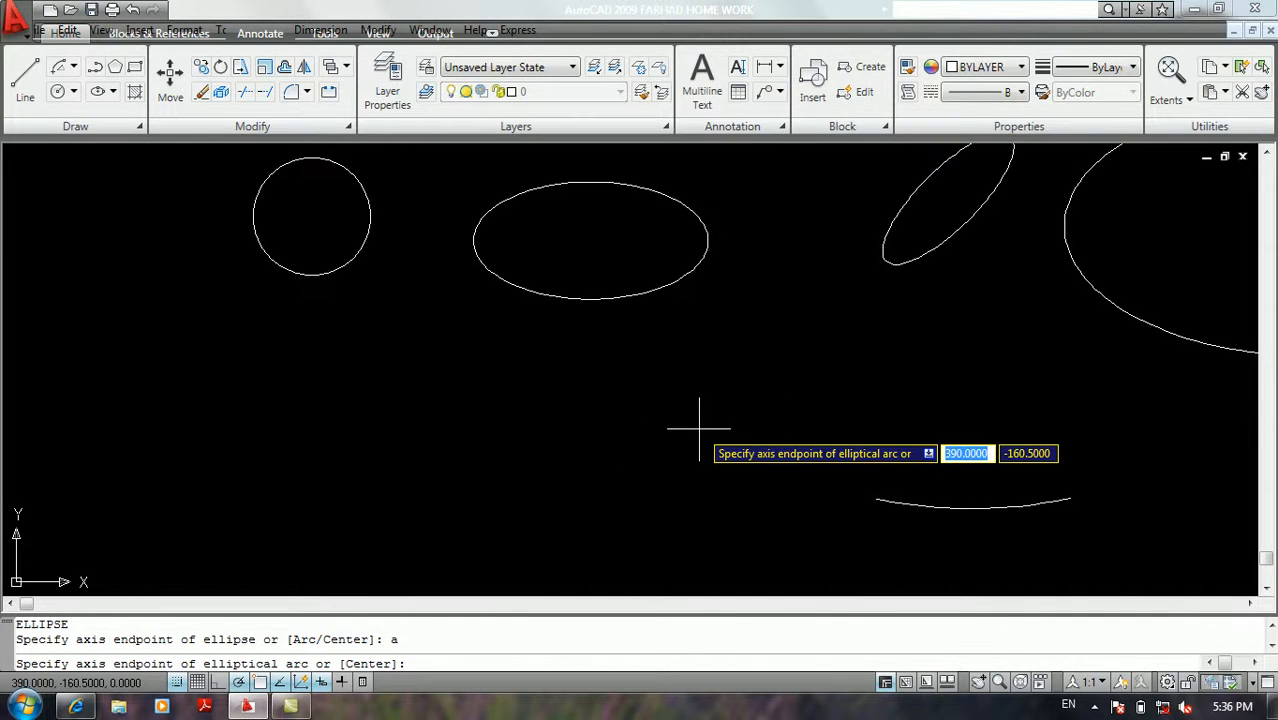
click(699, 429)
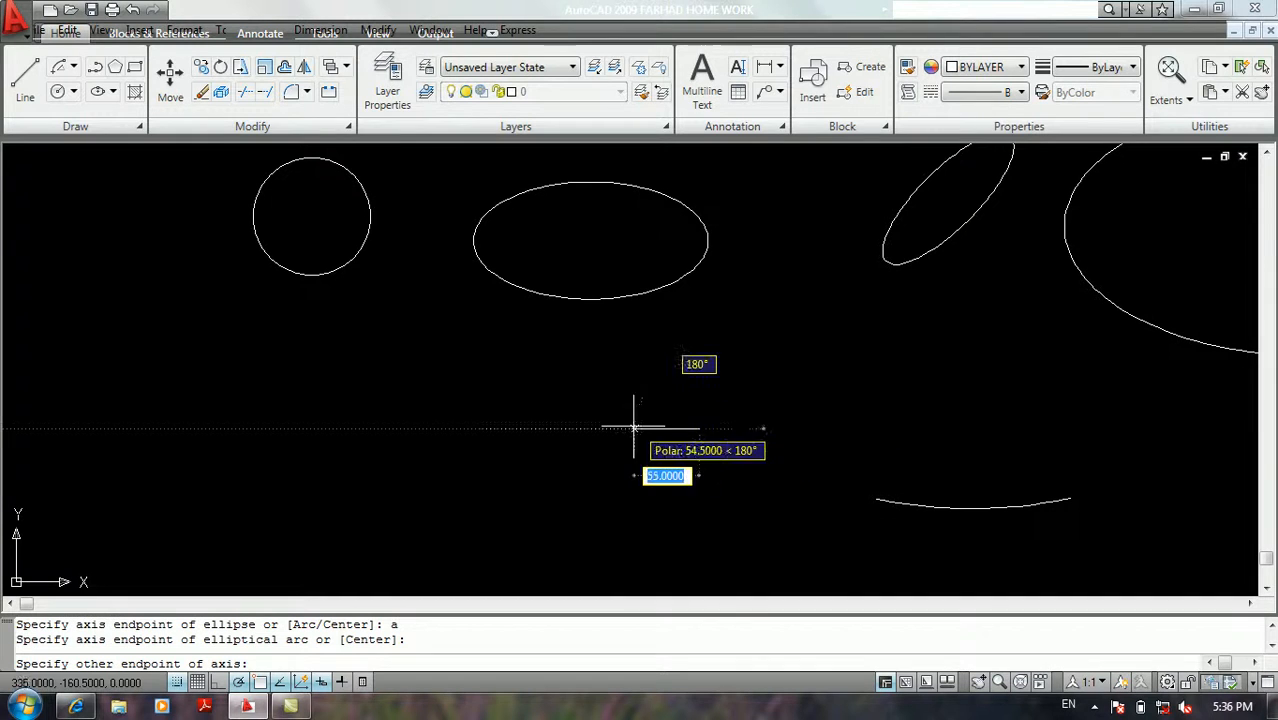
click(386, 429)
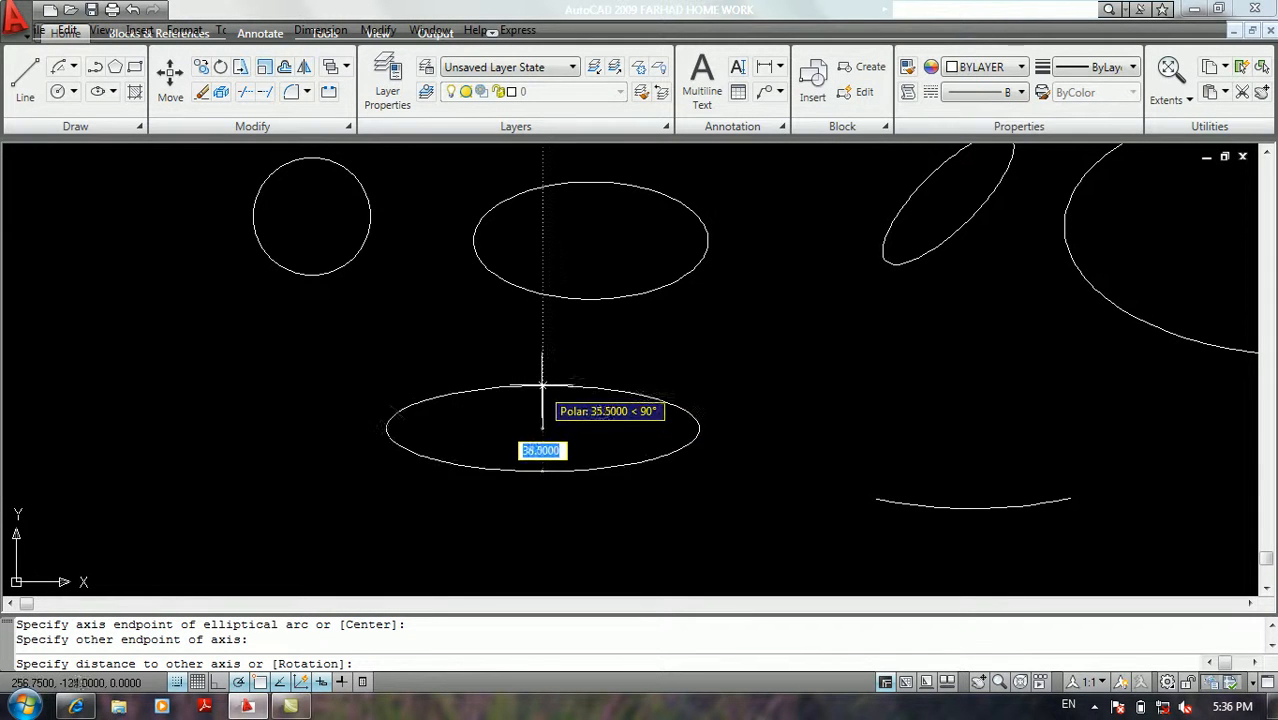
text(50)
key(Return)
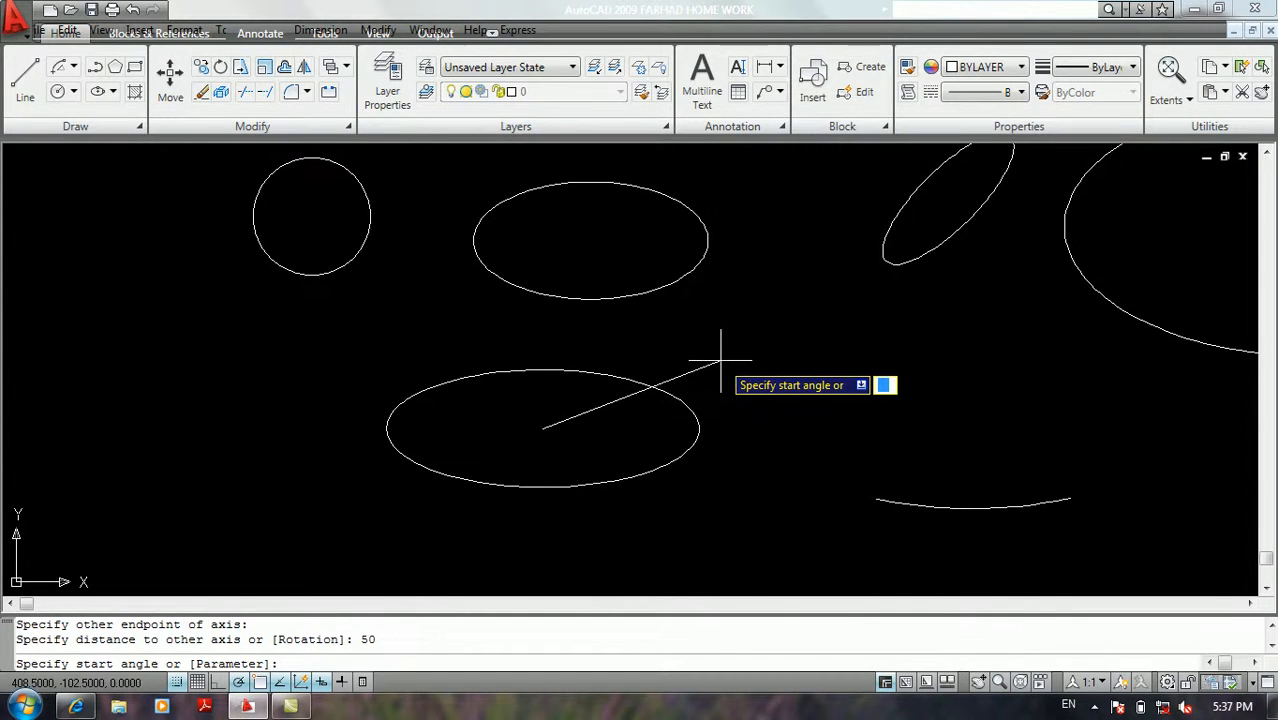
Finish the second elliptical arc with a start angle of 45 and an end angle of 185.
text(45)
key(Return)
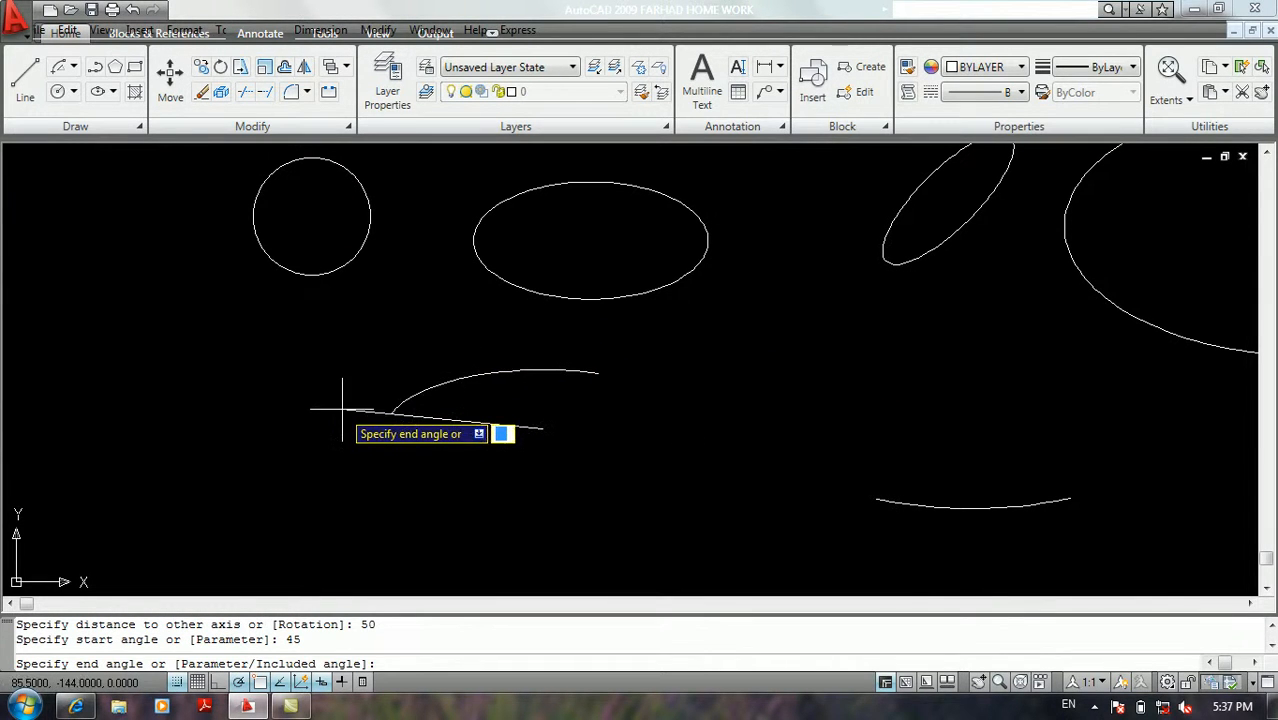
text(185)
key(Return)
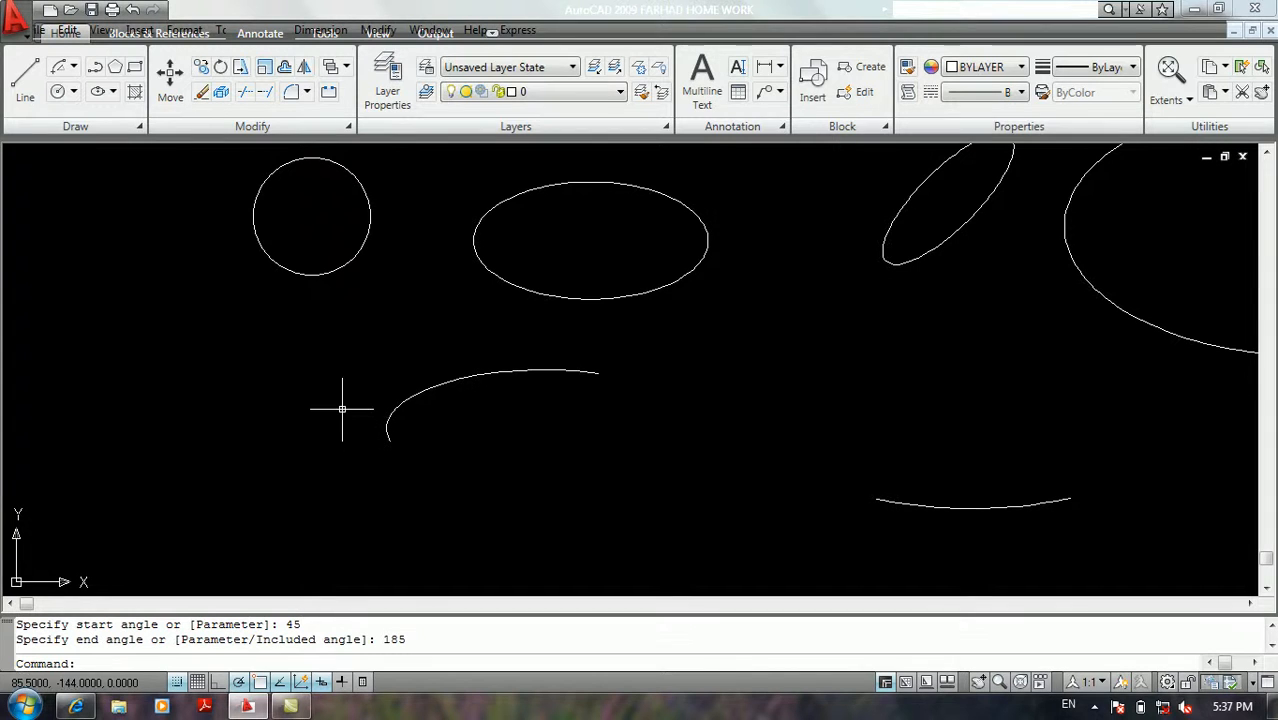
Delete the elliptical arc drawn from 45 to 185 degrees.
click(468, 376)
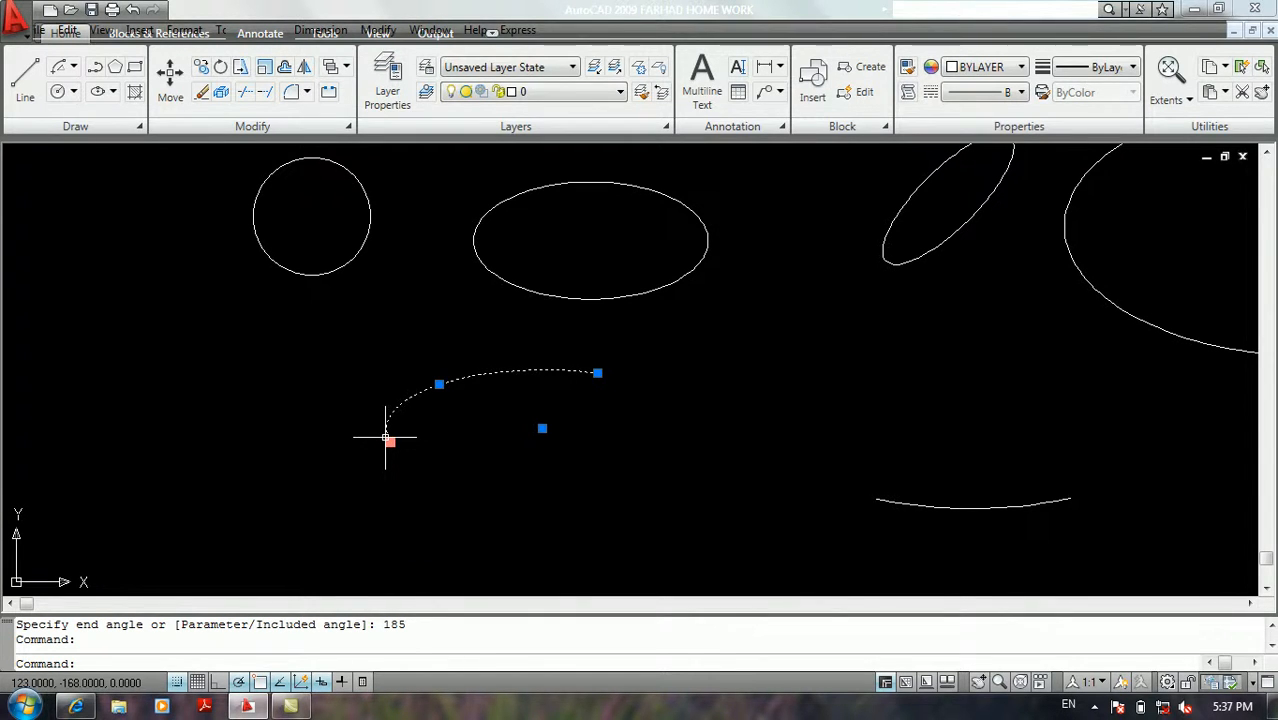
key(Delete)
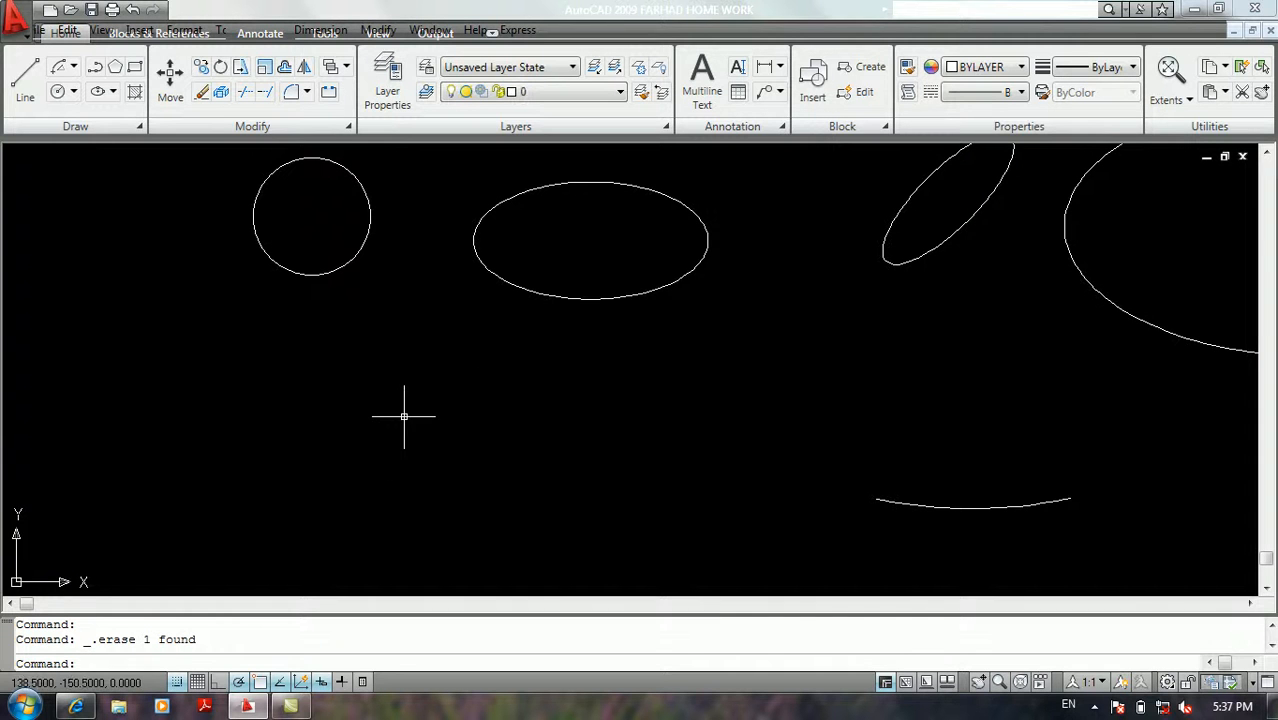
click(113, 91)
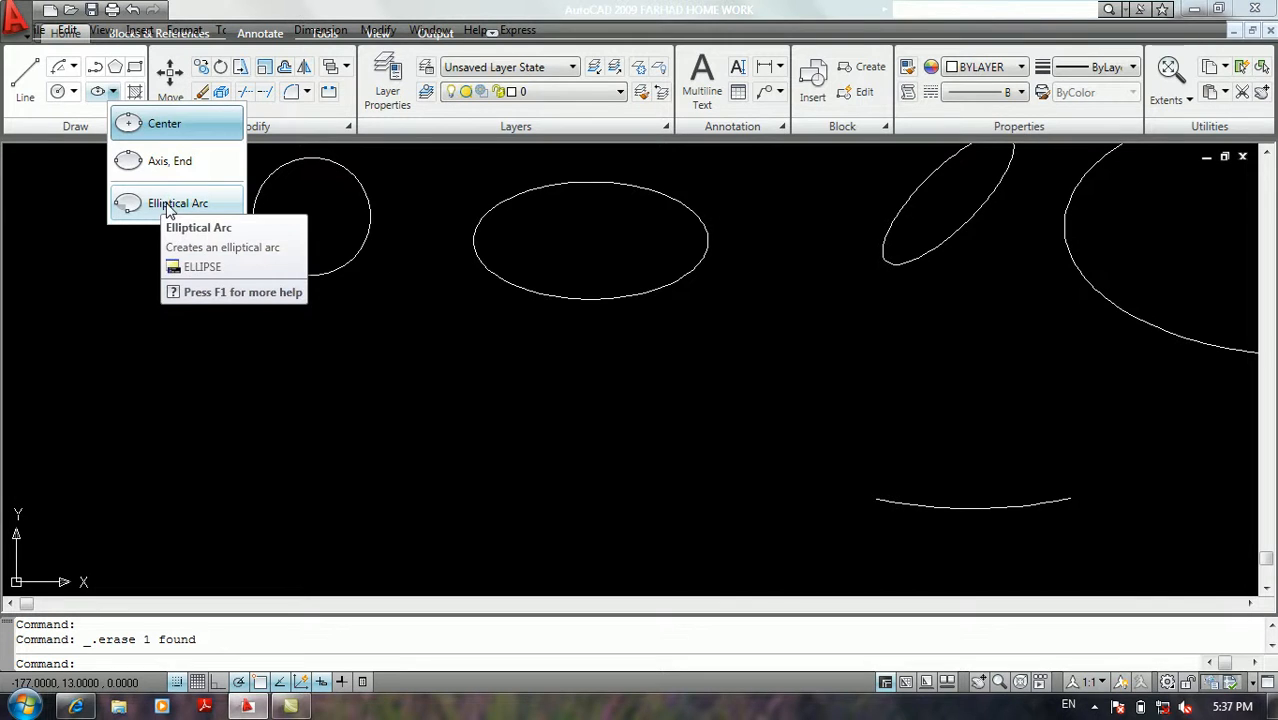
click(64, 341)
click(67, 361)
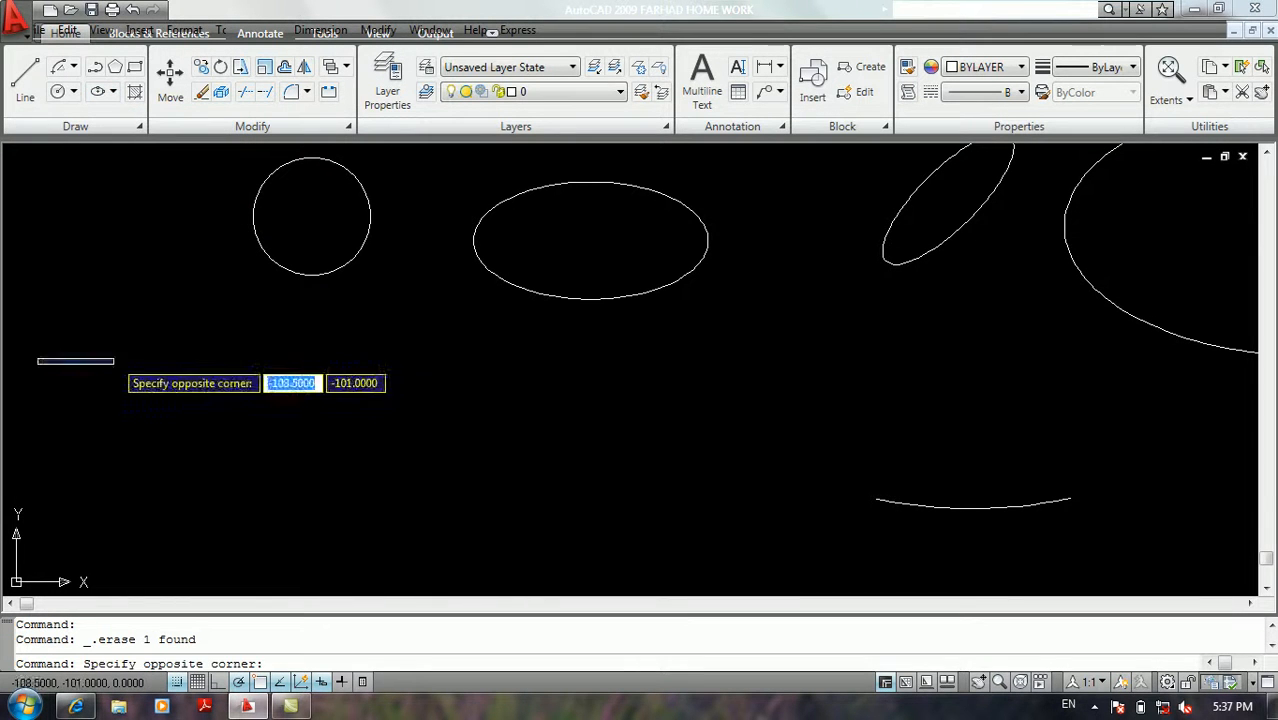
click(72, 362)
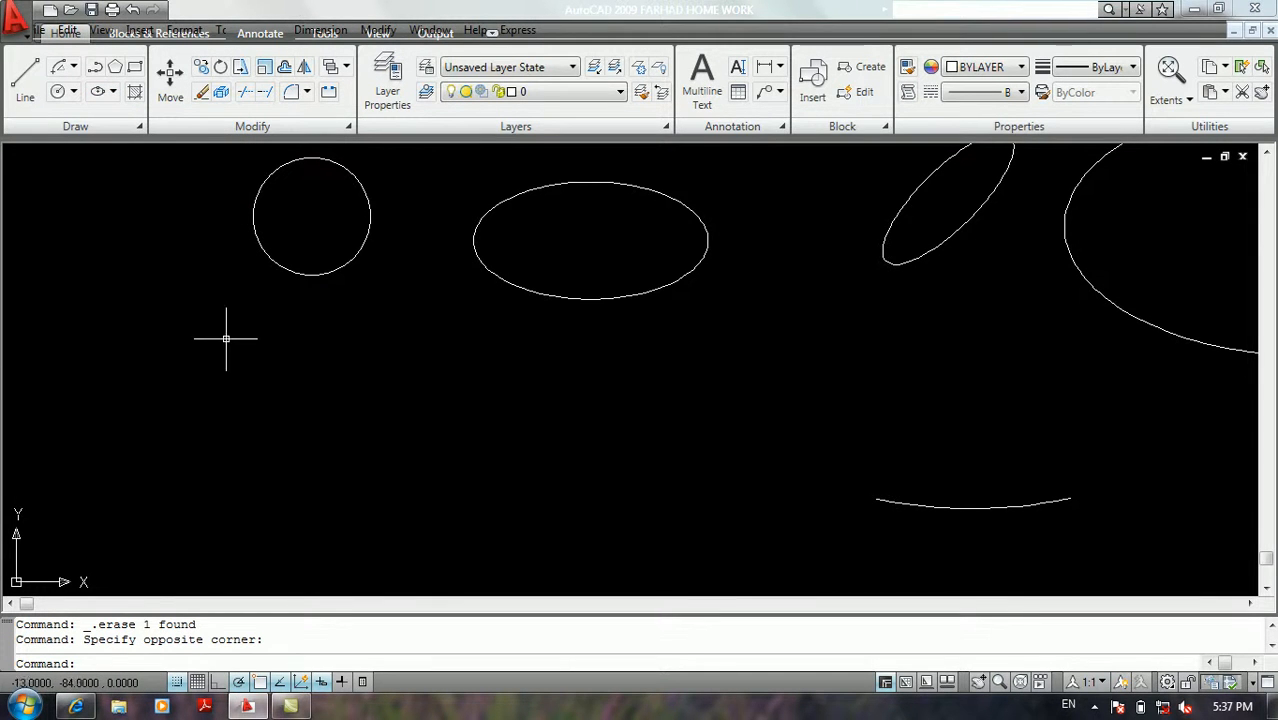
Select all the objects in the drawing and delete them.
scroll(63, 260, down, 4)
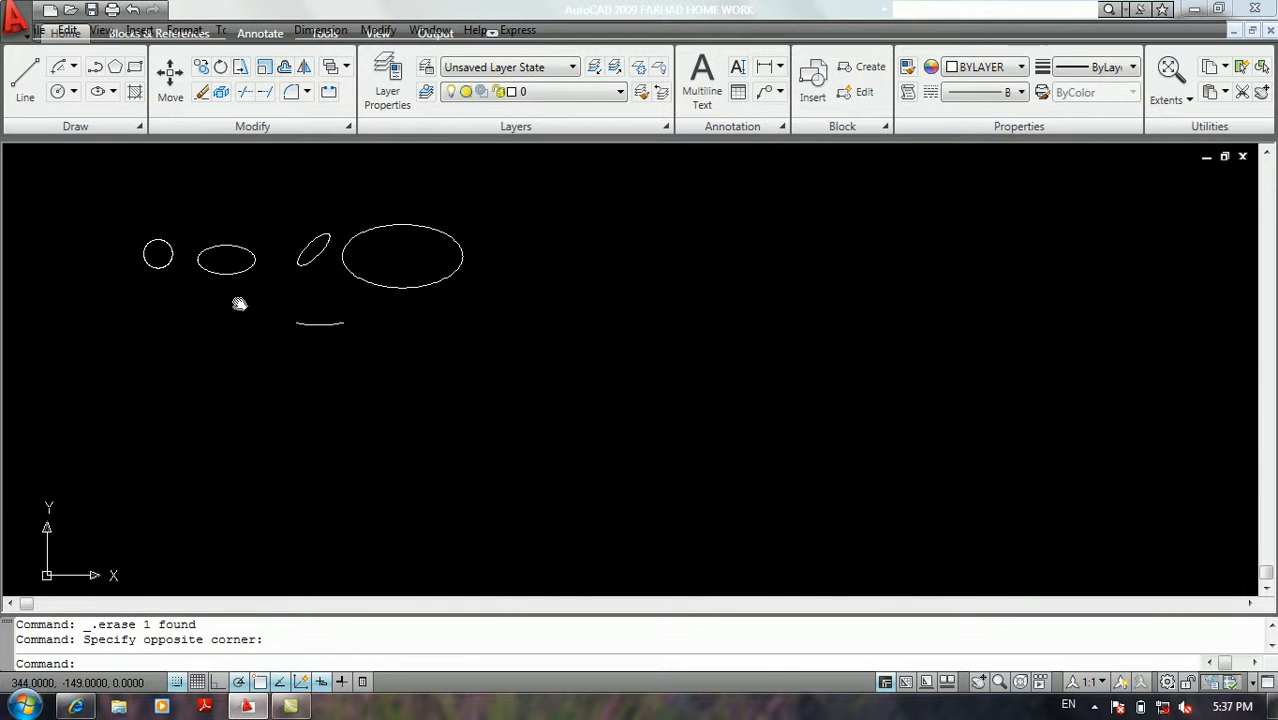
key(ctrl+a)
key(Delete)
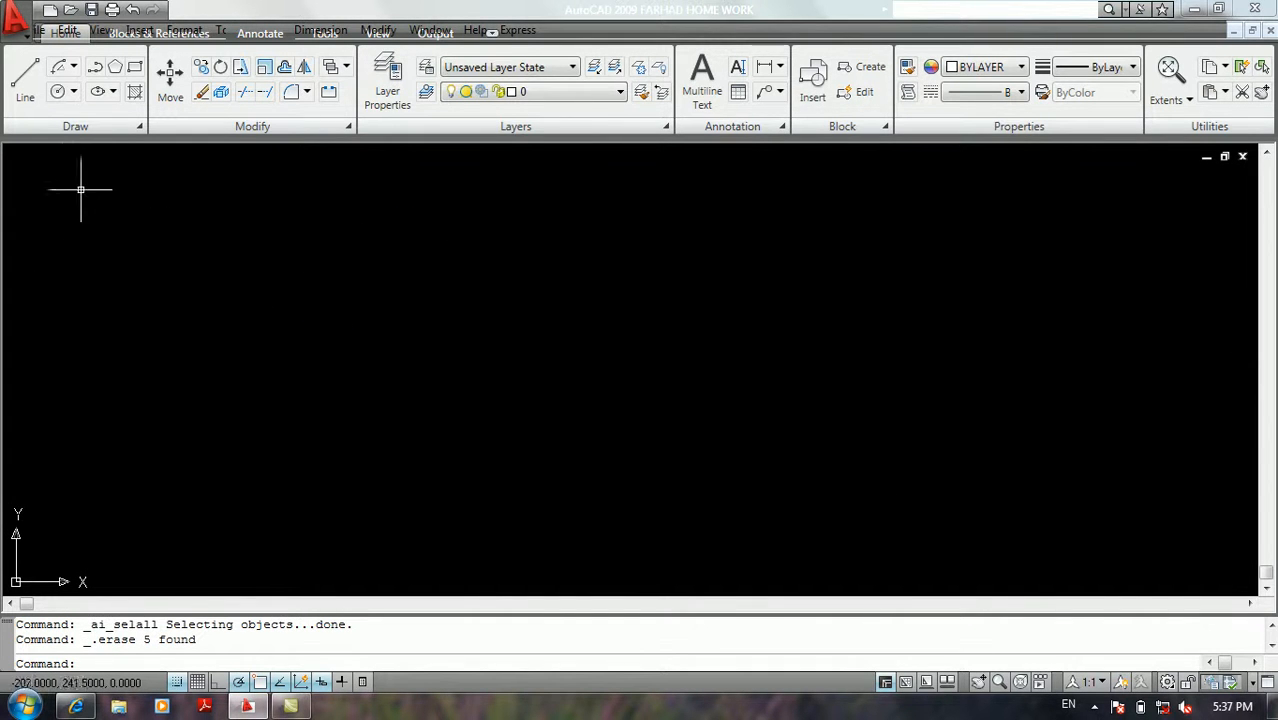
click(24, 30)
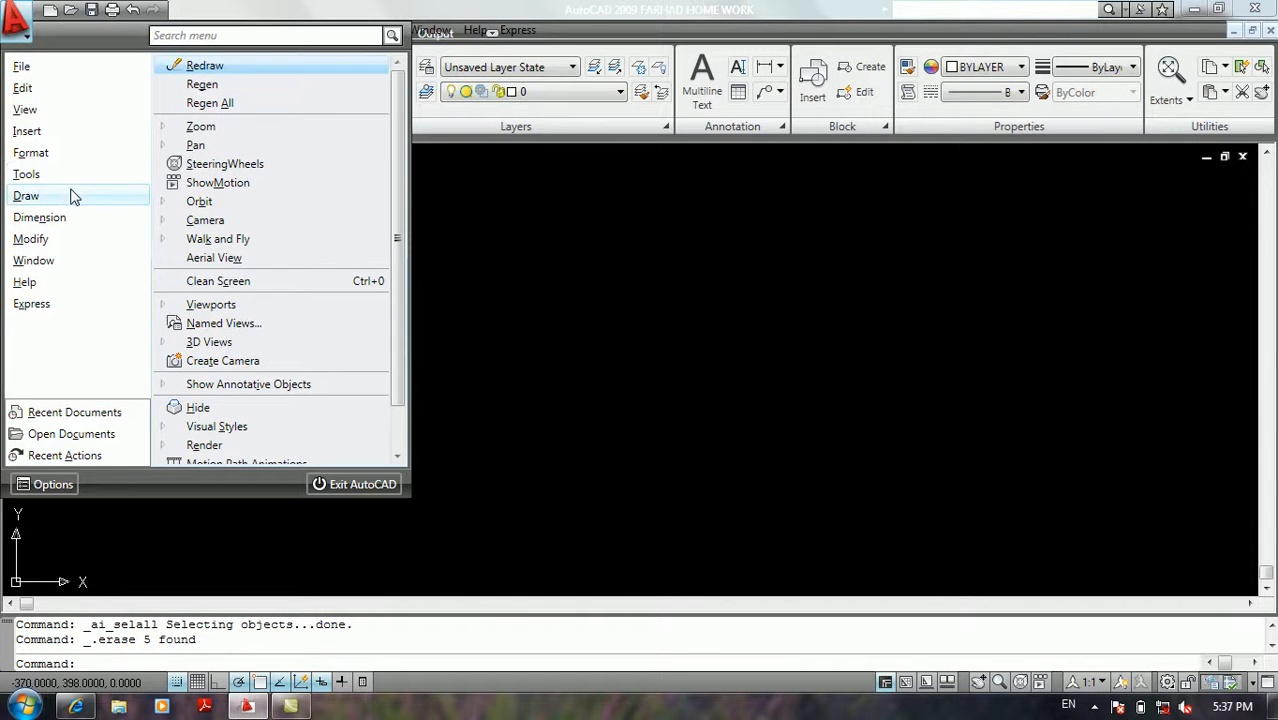
mouse_move(71, 195)
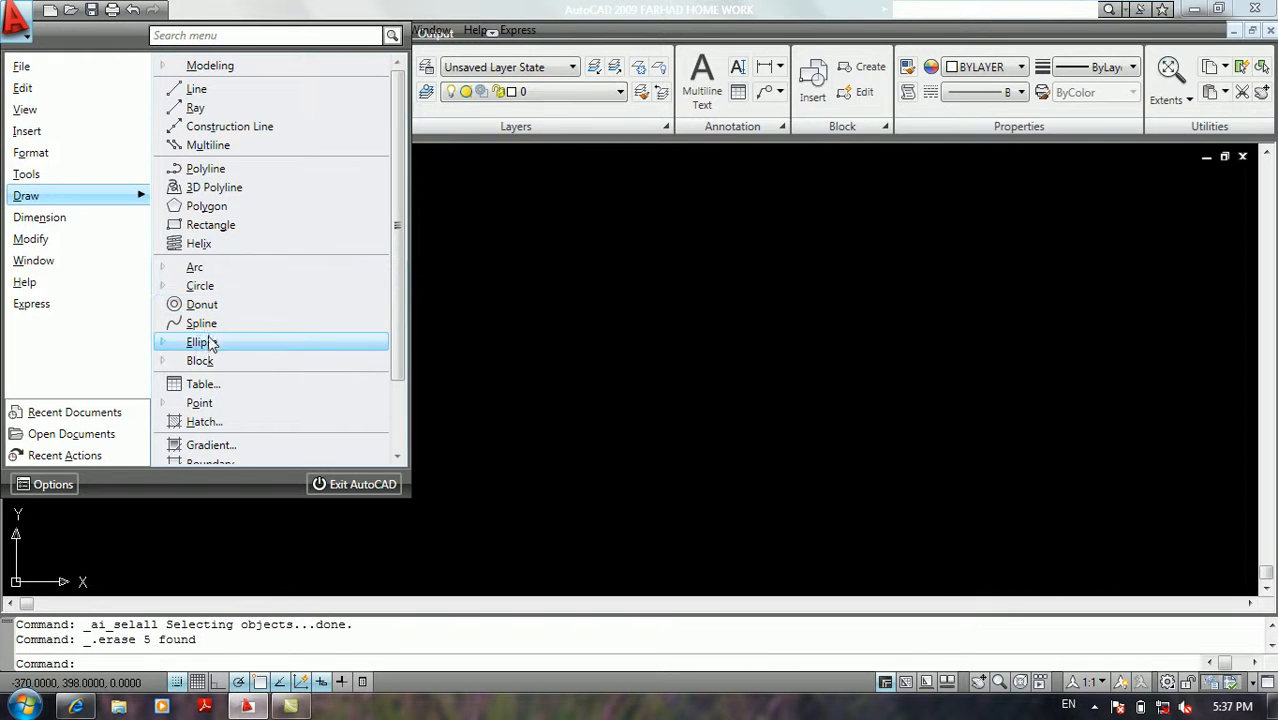
click(231, 225)
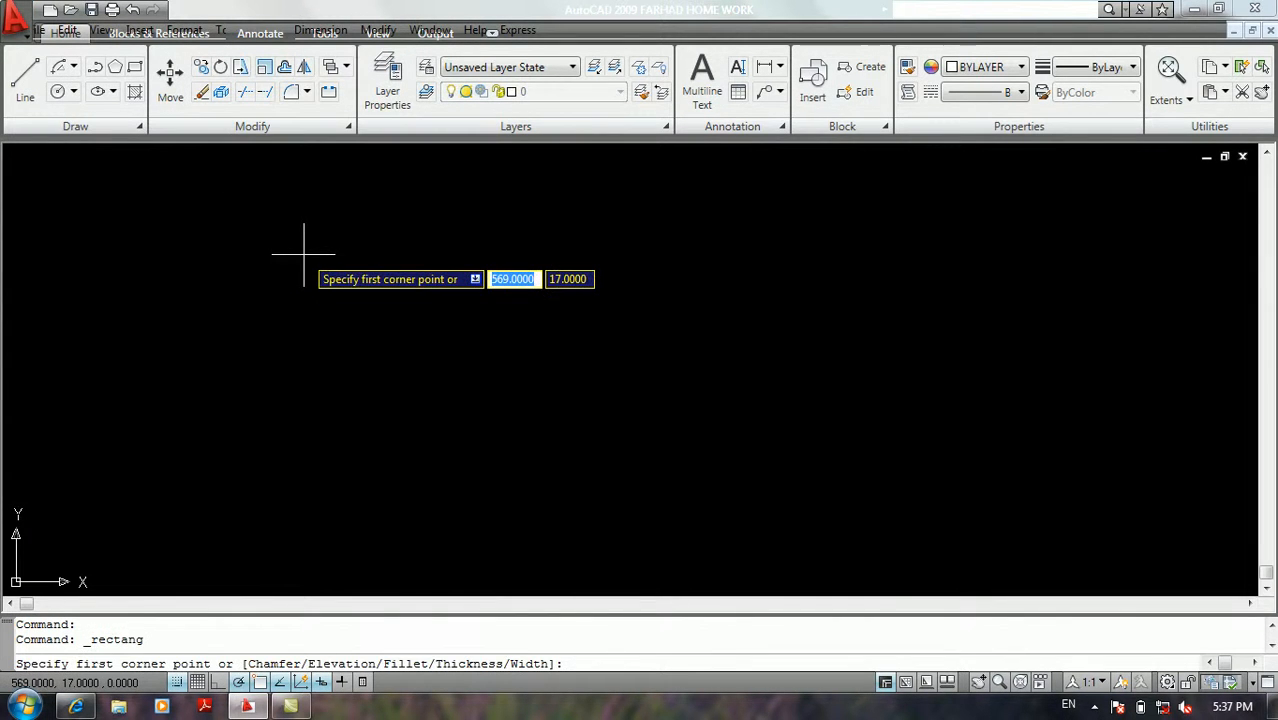
key(Escape)
key(Escape)
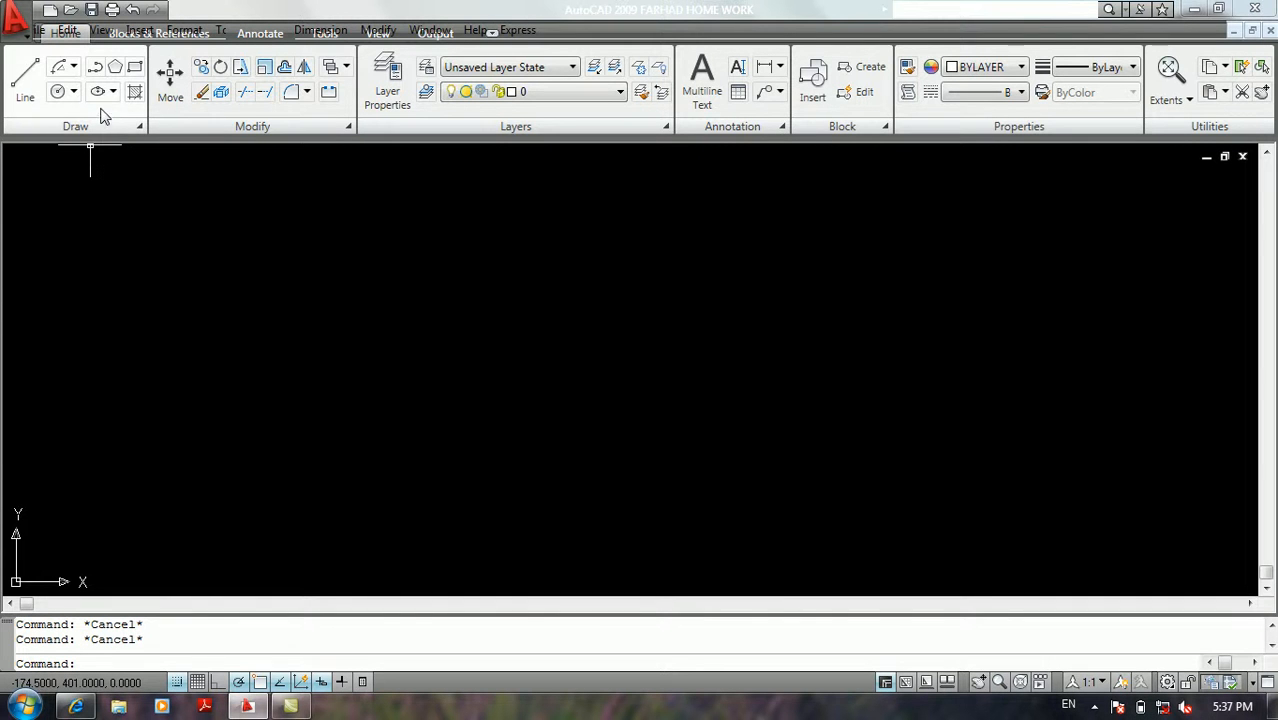
Draw a rectangle 50 wide and 130 high, starting from a corner in the upper-left part of the drawing area.
click(136, 70)
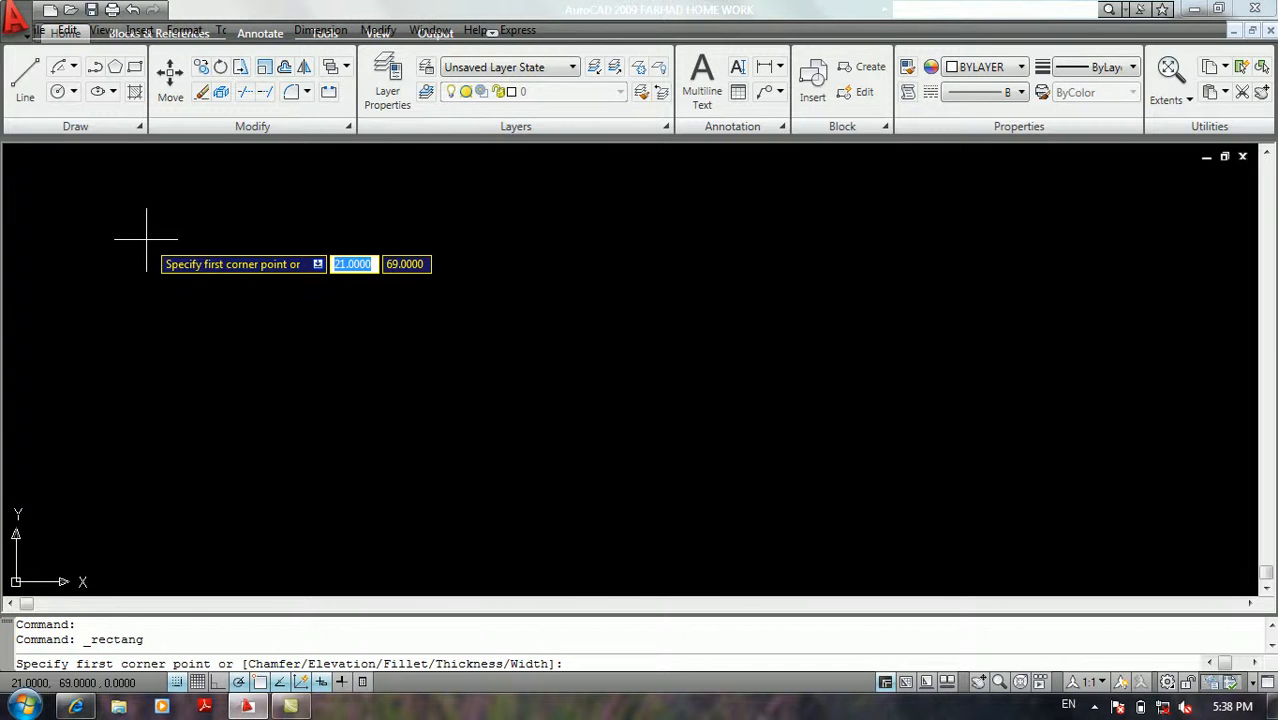
click(144, 225)
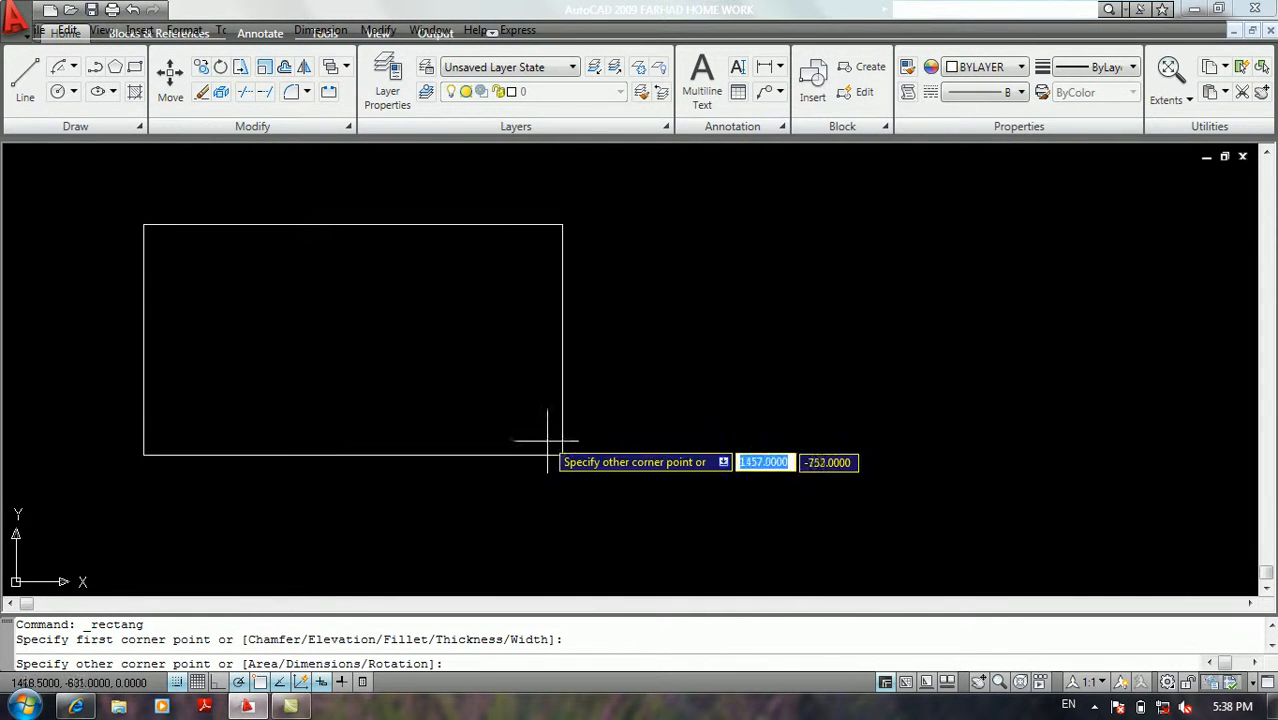
text(50)
key(Tab)
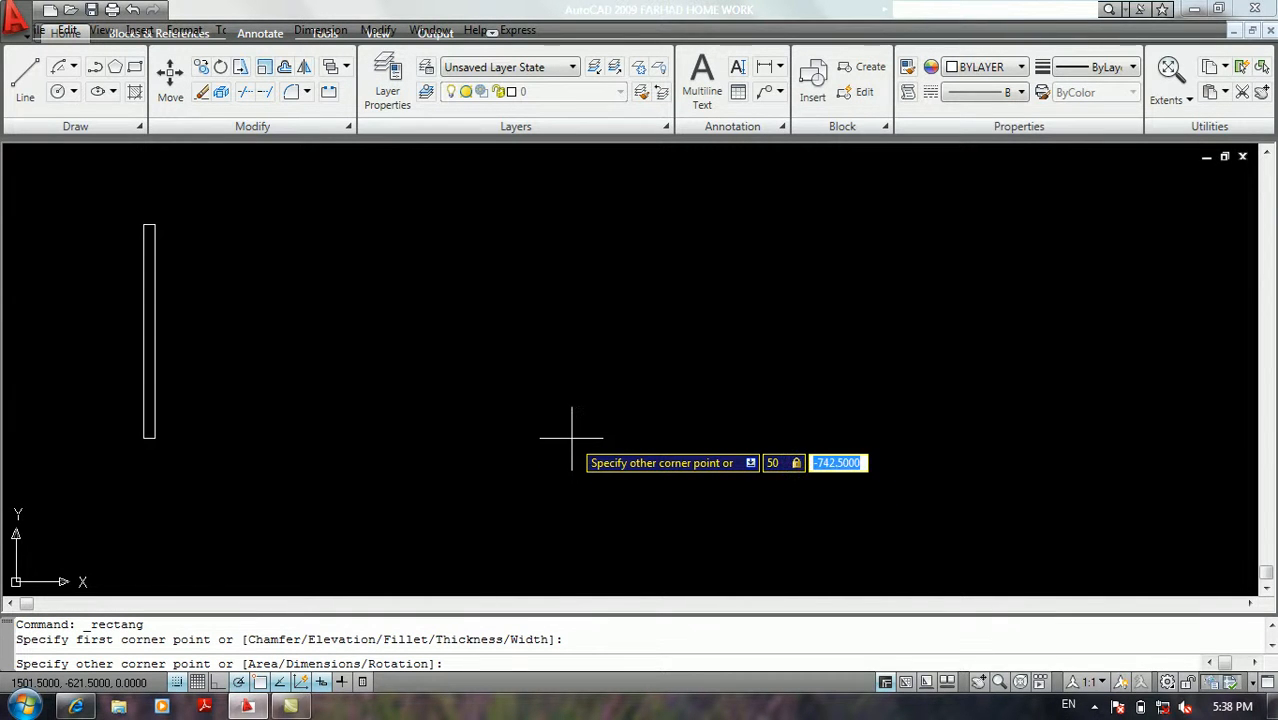
text(130)
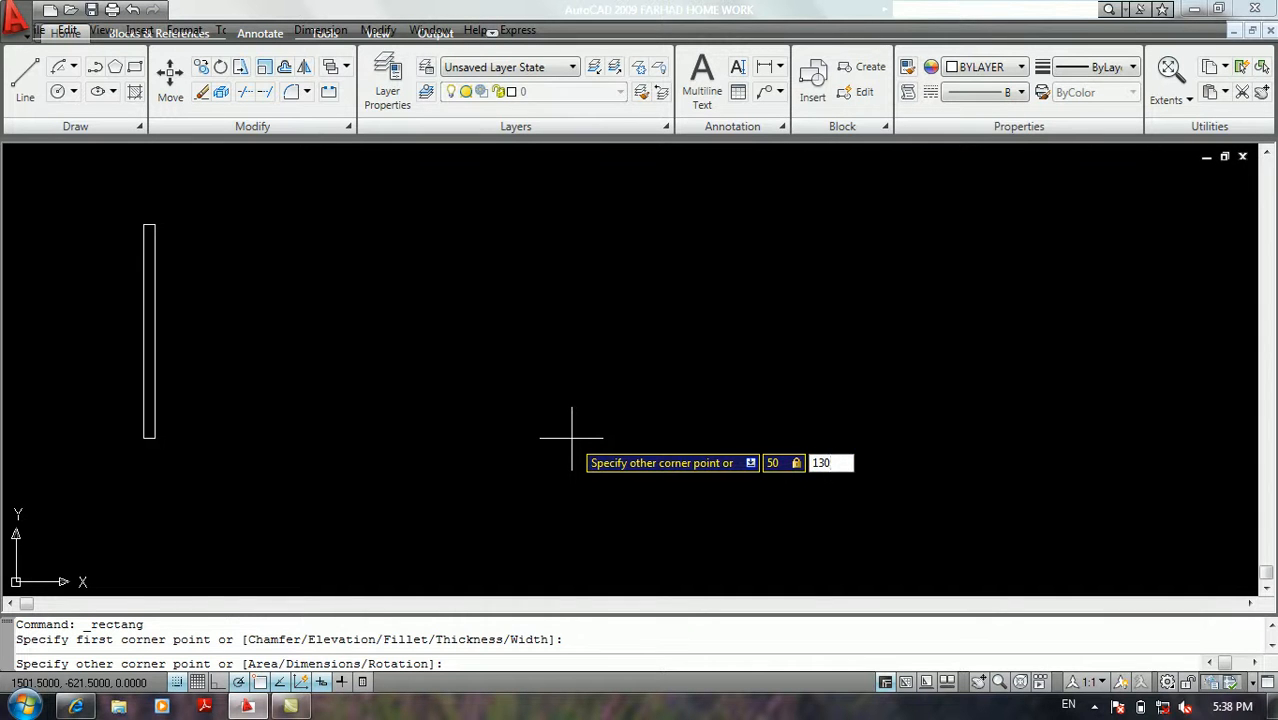
key(Return)
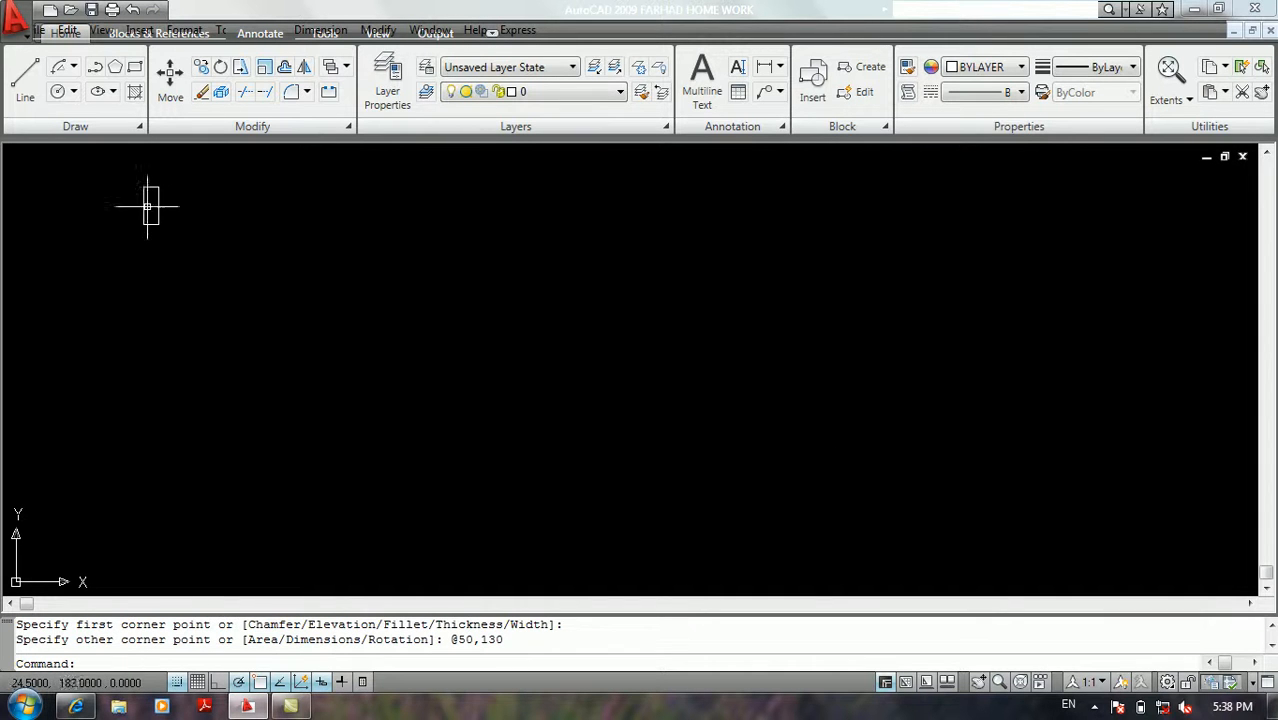
Delete the 50 by 130 rectangle.
middle_drag(131, 197, 253, 277)
scroll(254, 277, up, 9)
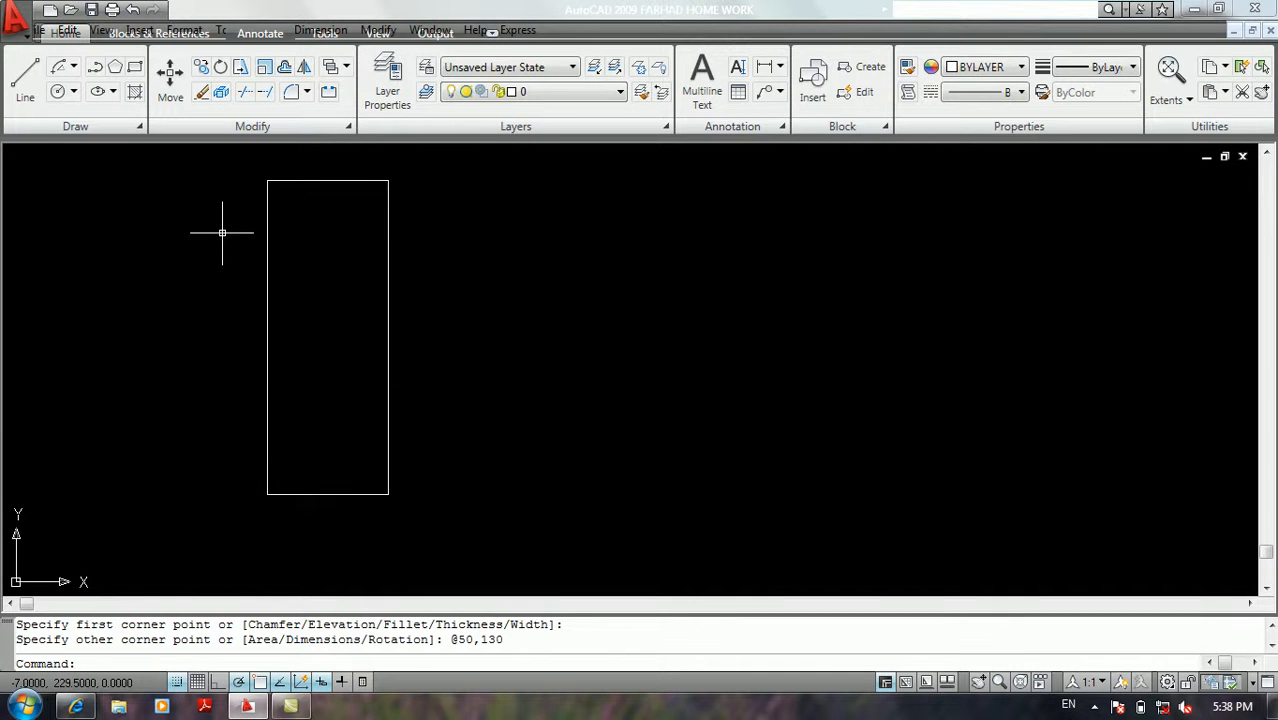
click(308, 220)
click(199, 352)
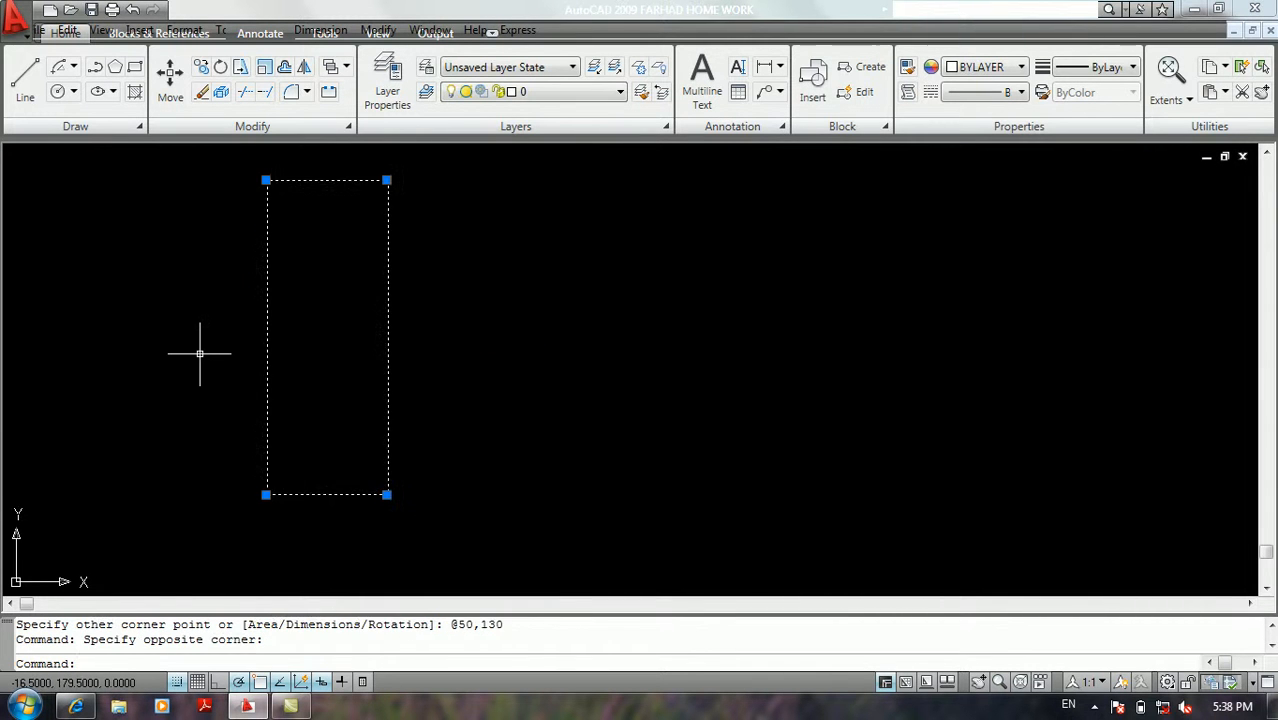
key(Delete)
Draw a rectangle using the Area option with an area of 650, calculated from a length of 16.5.
text(rec)
key(Return)
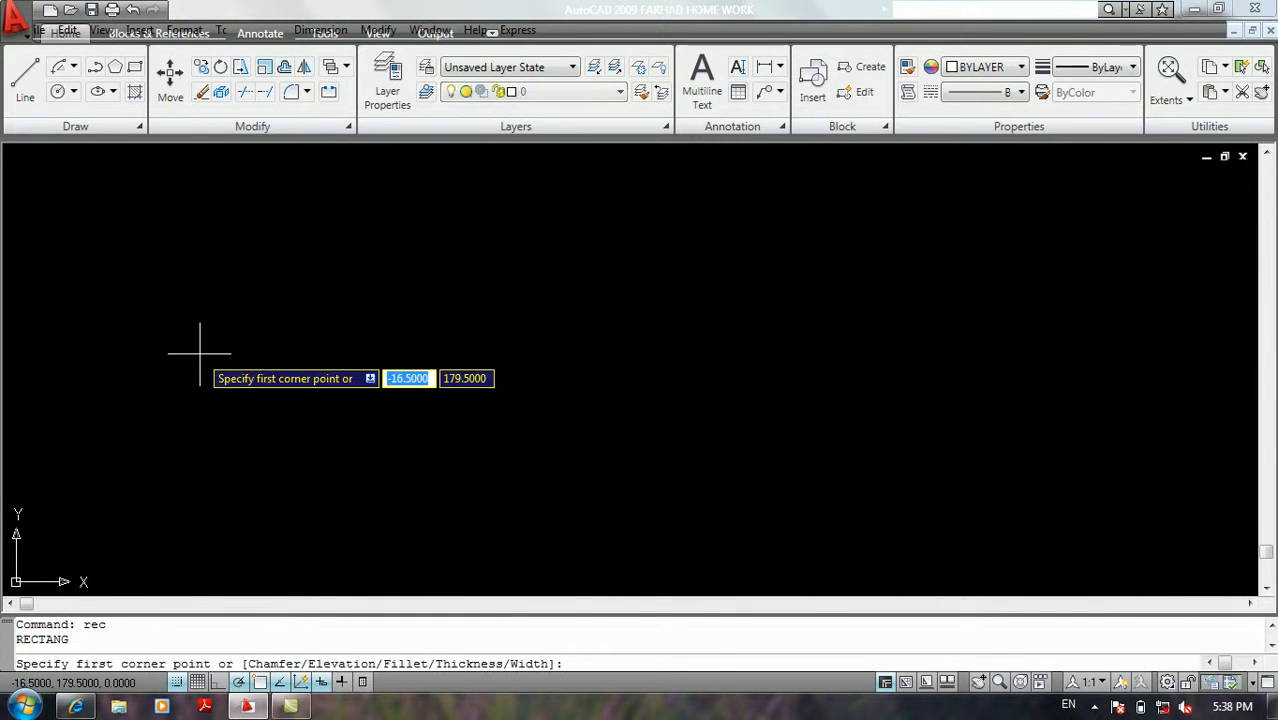
click(187, 242)
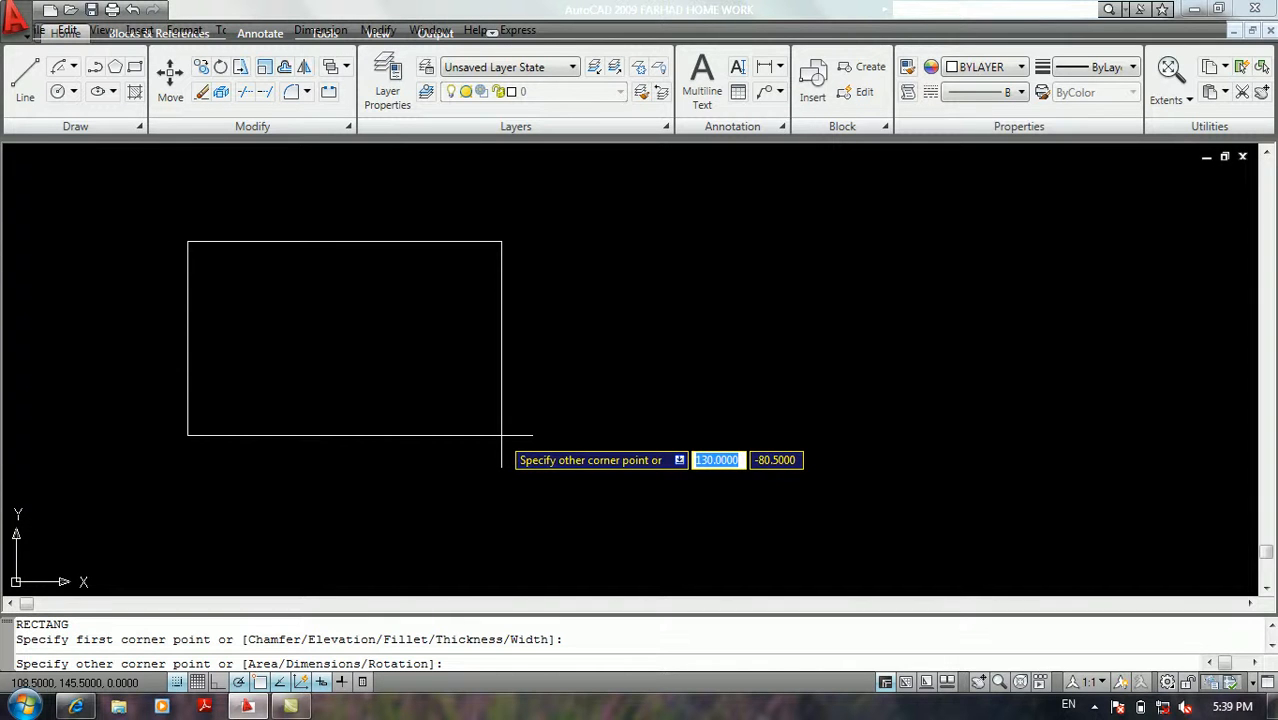
text(a)
key(Return)
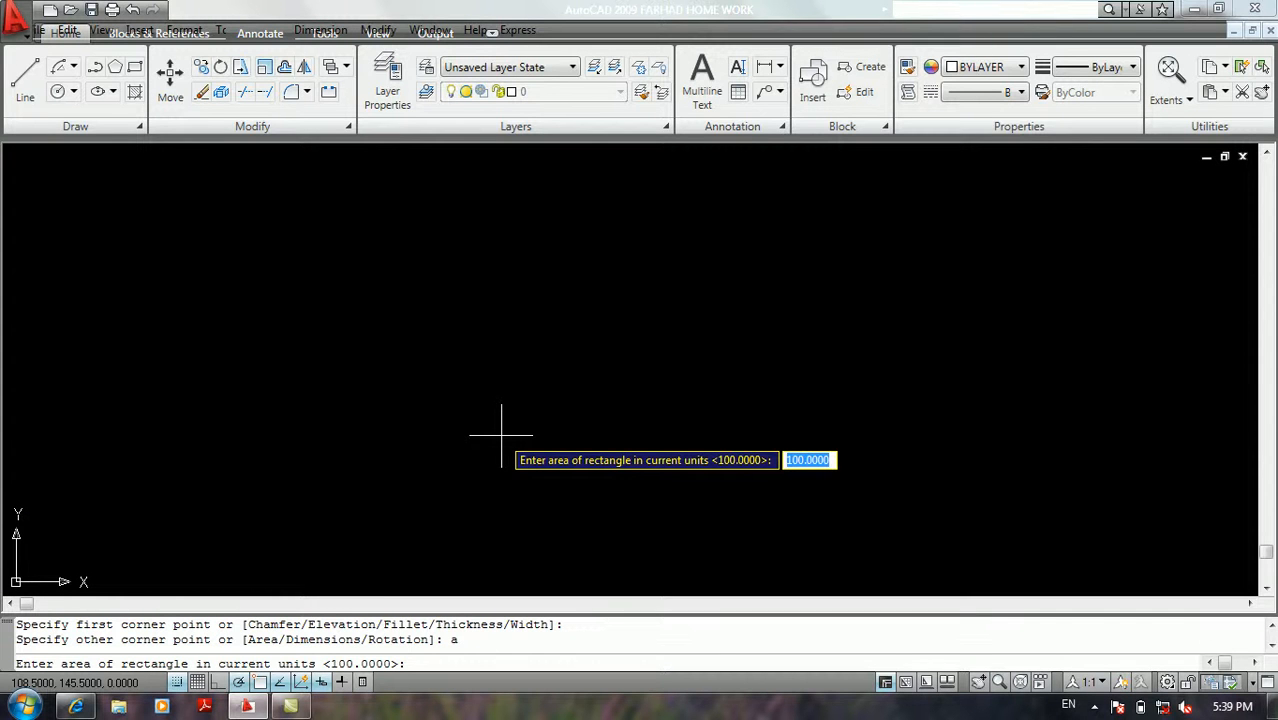
text(650)
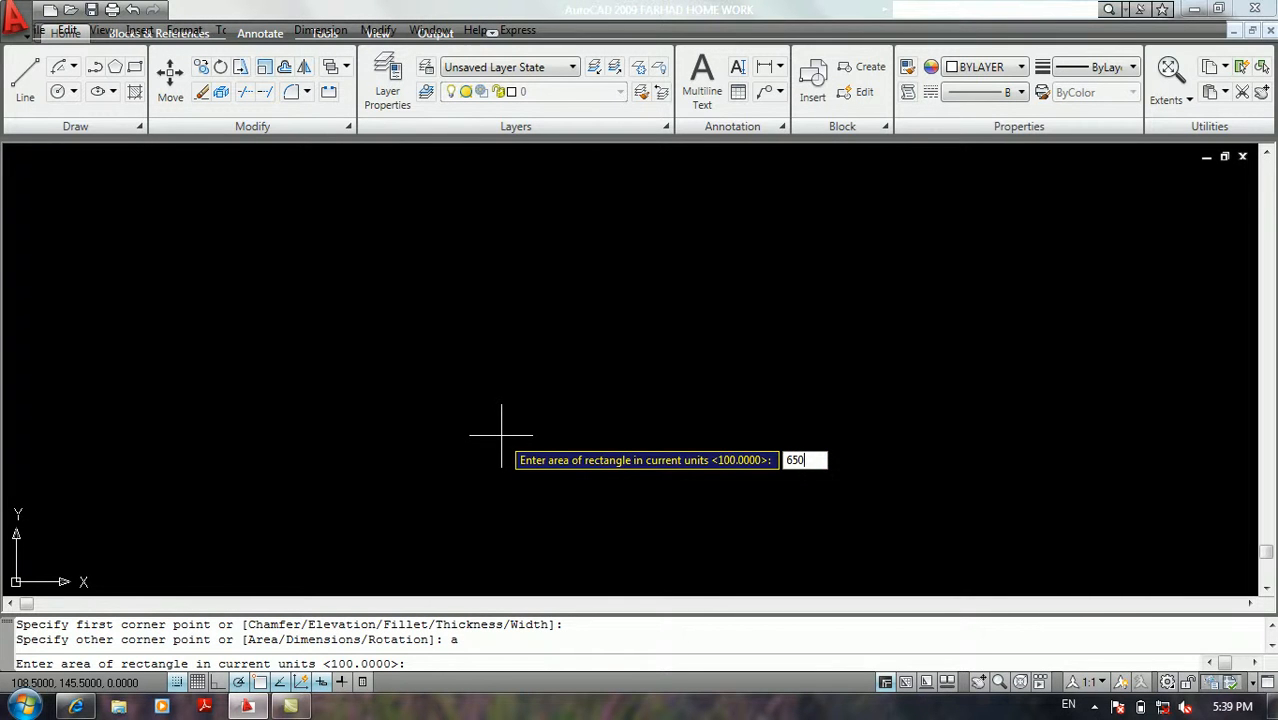
key(Return)
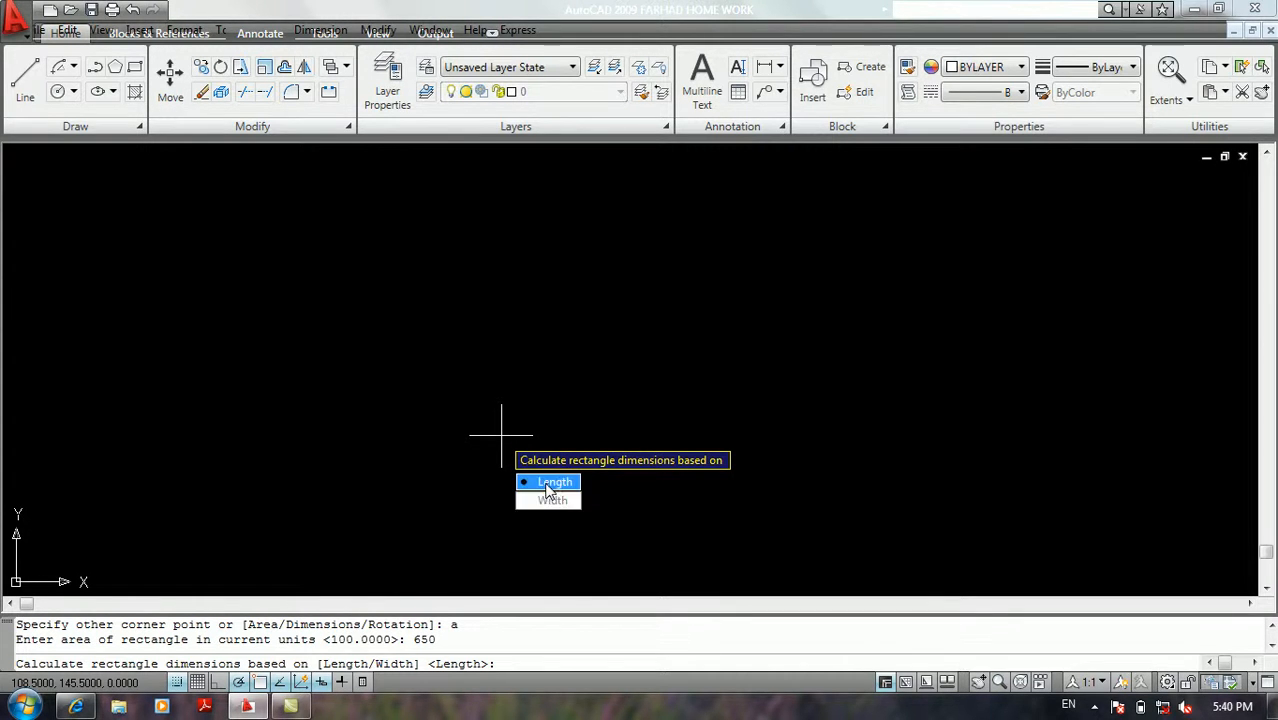
key(Return)
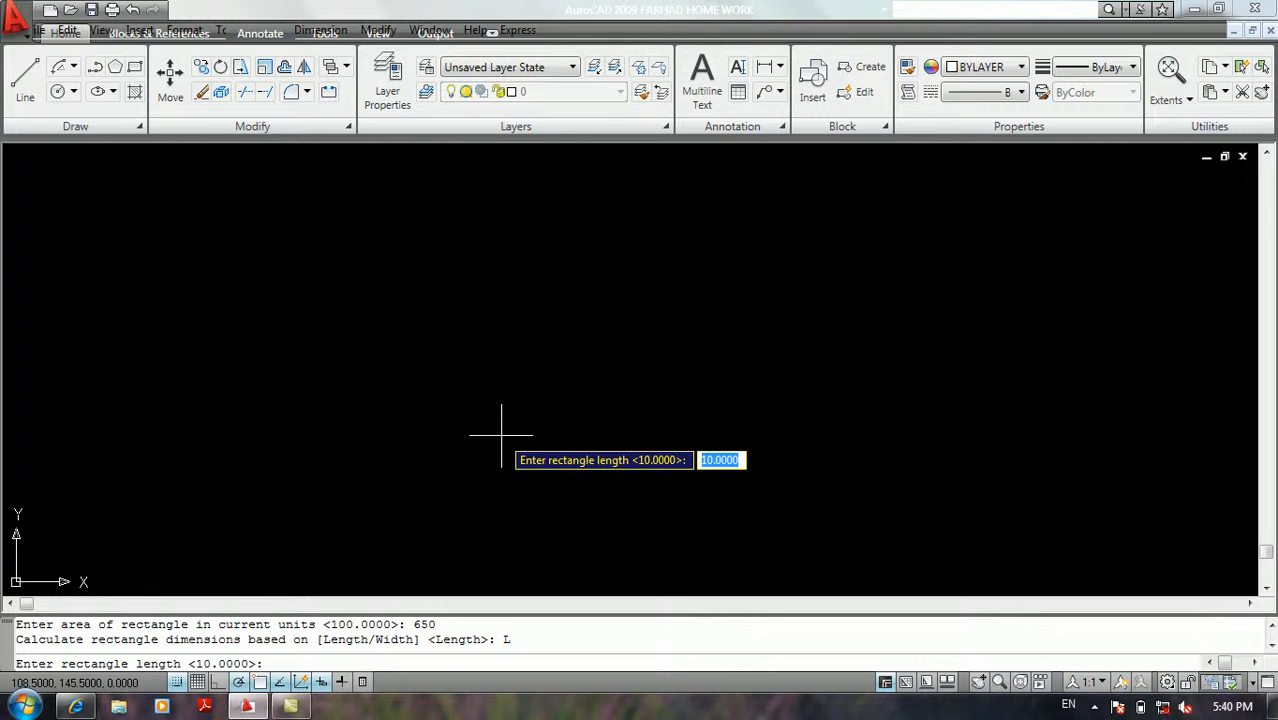
text(16.5)
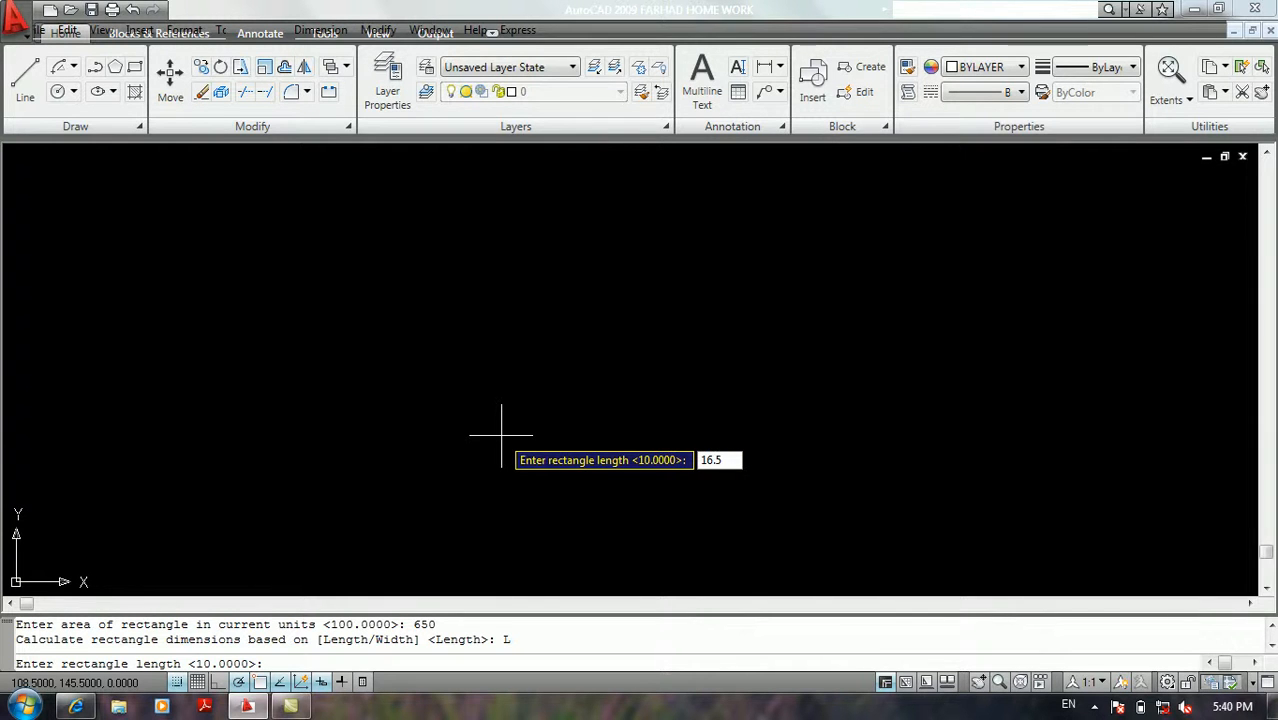
key(Return)
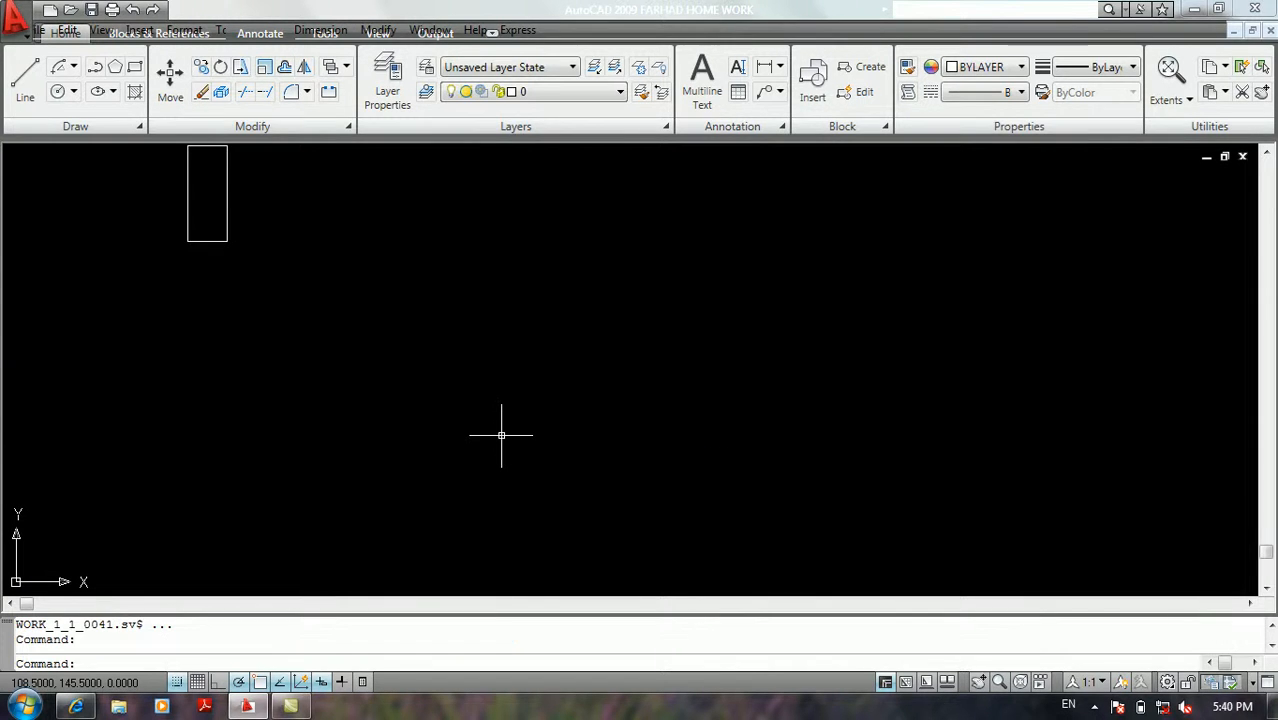
Measure the distance along the rectangle's top edge from its right corner to its left corner.
middle_drag(274, 308, 370, 405)
scroll(296, 276, up, 2)
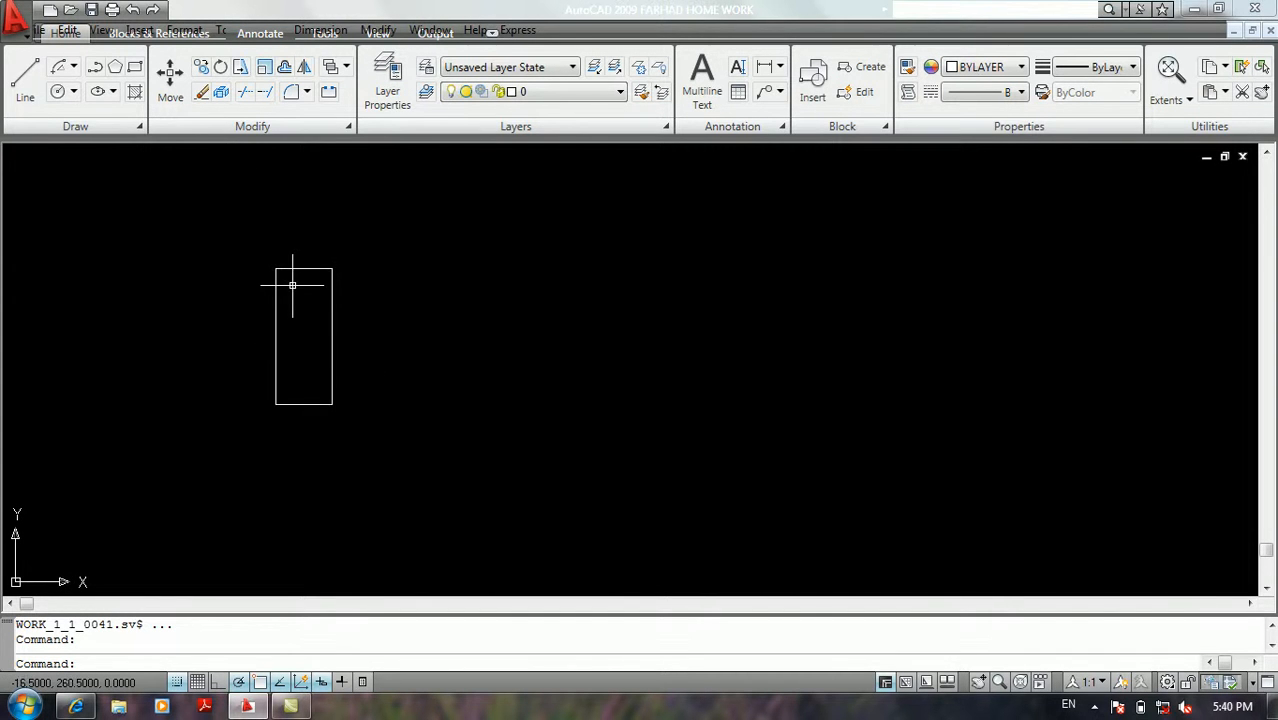
scroll(280, 270, up, 3)
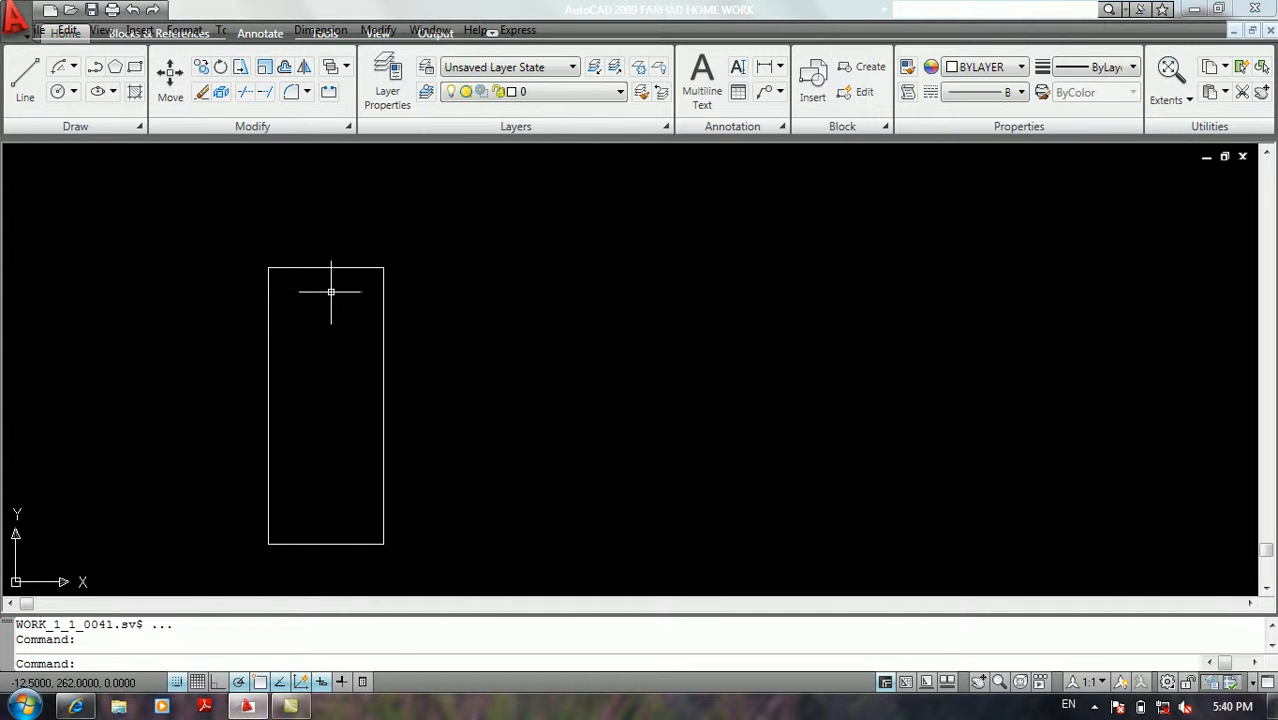
middle_drag(288, 326, 322, 245)
text(di)
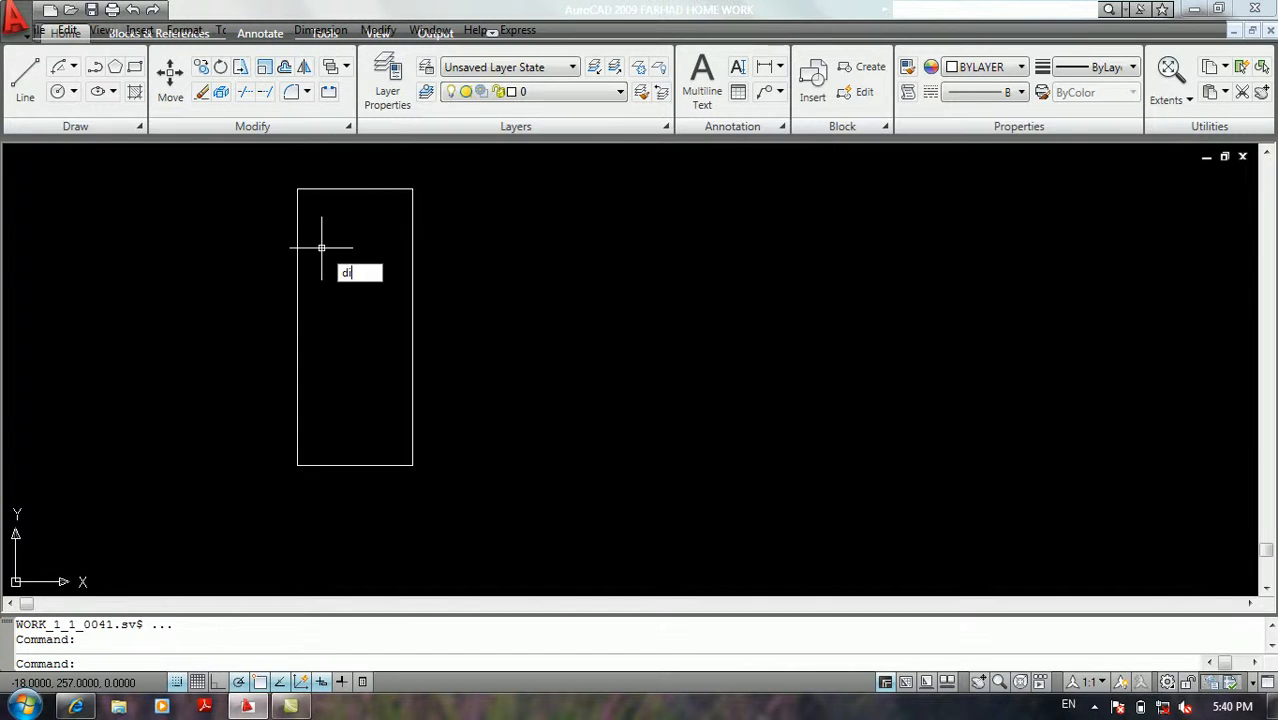
key(Return)
click(412, 188)
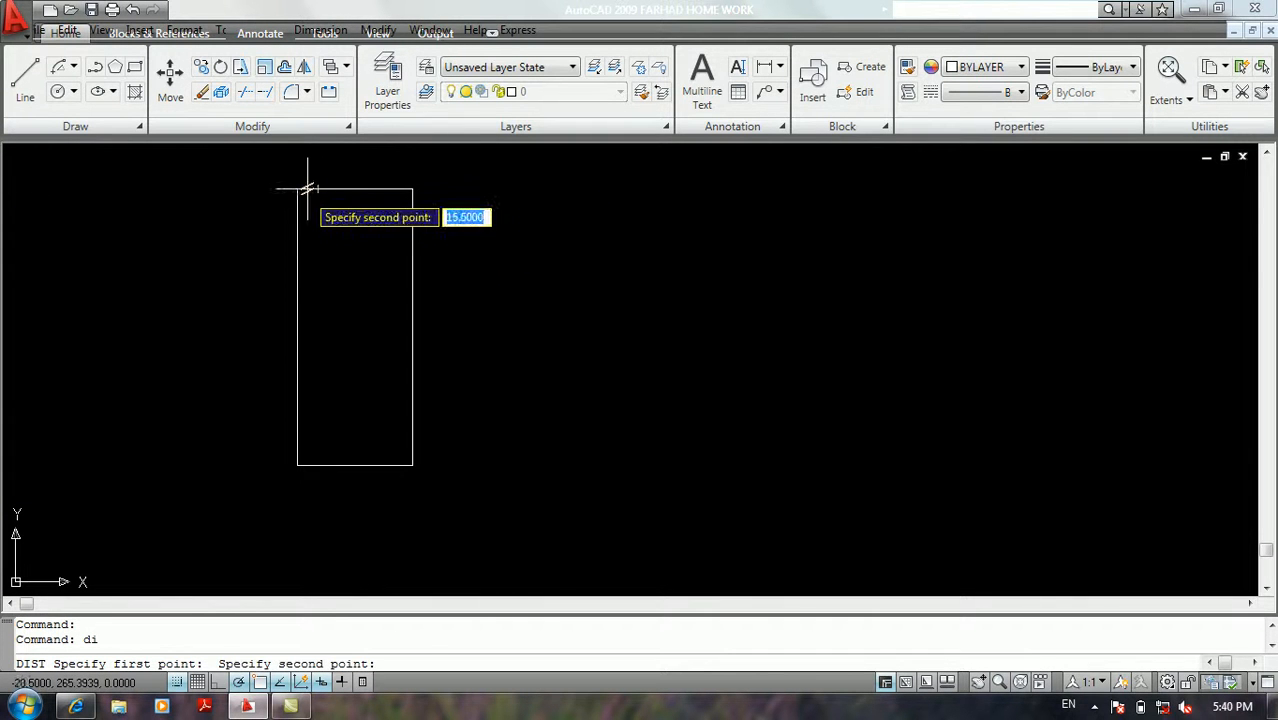
click(299, 189)
Measure the distance down the rectangle's right edge from its top corner to its bottom corner.
key(Return)
click(411, 188)
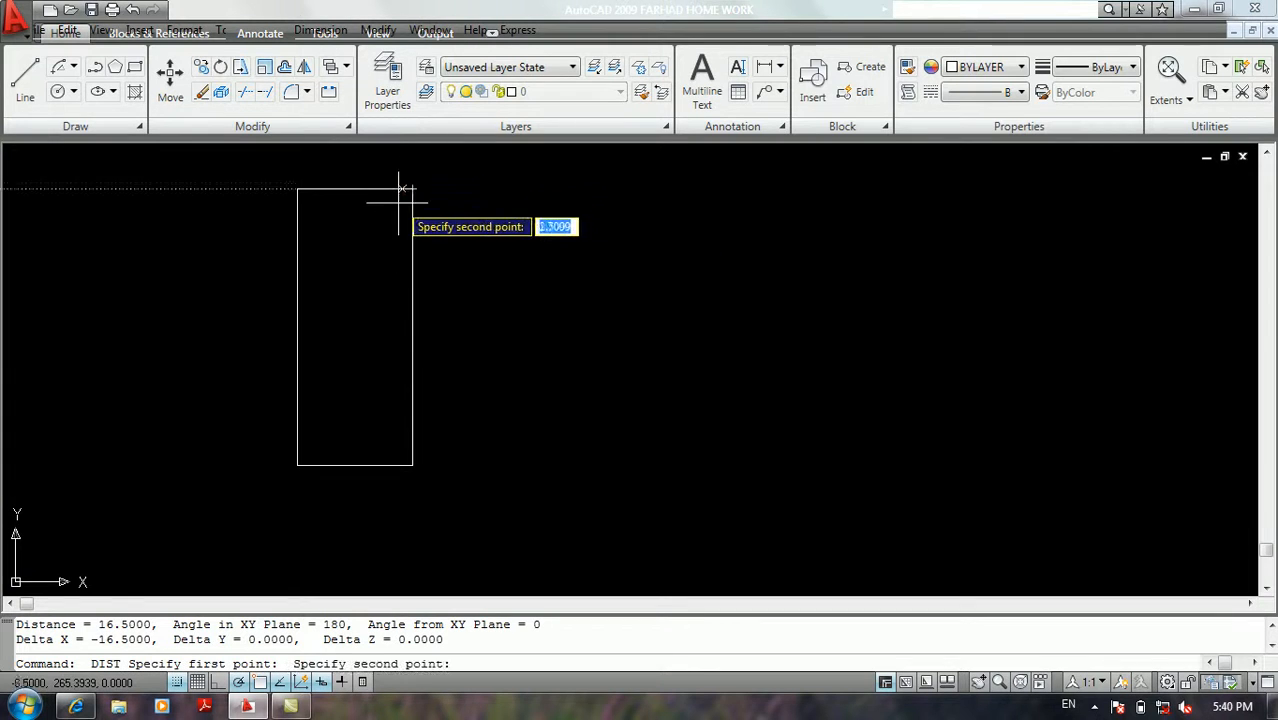
click(412, 465)
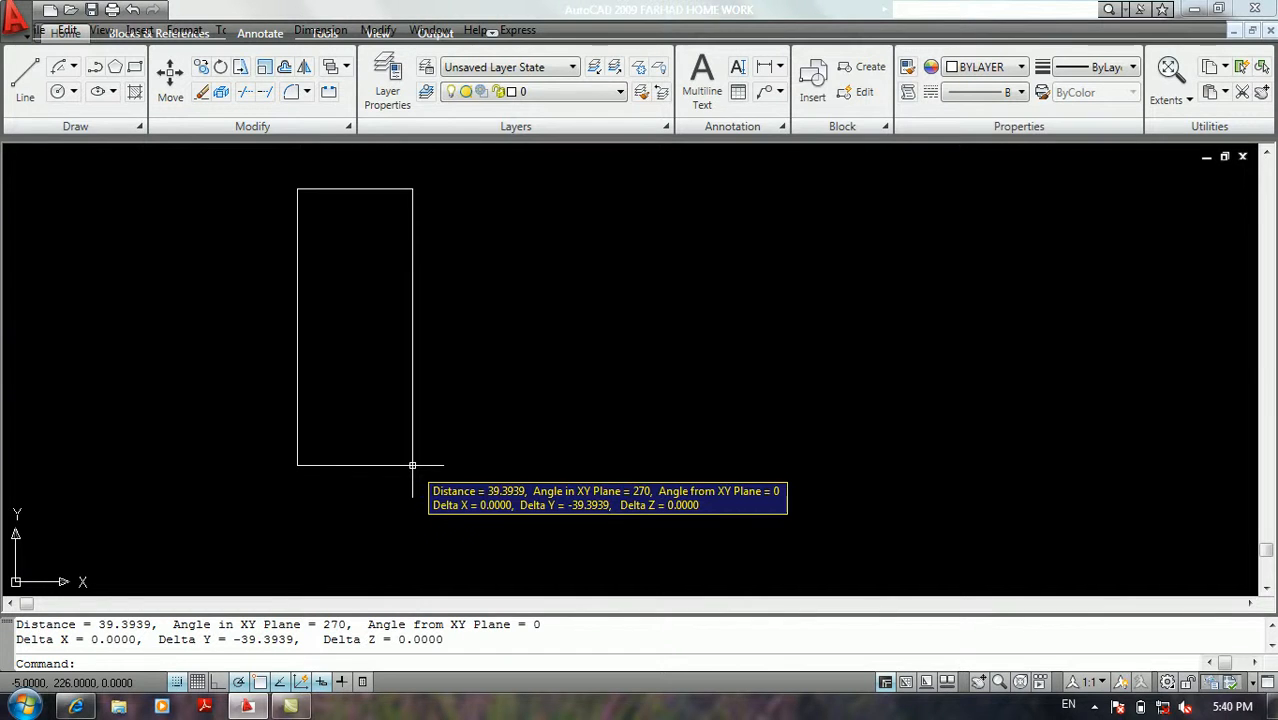
key(Return)
key(Return)
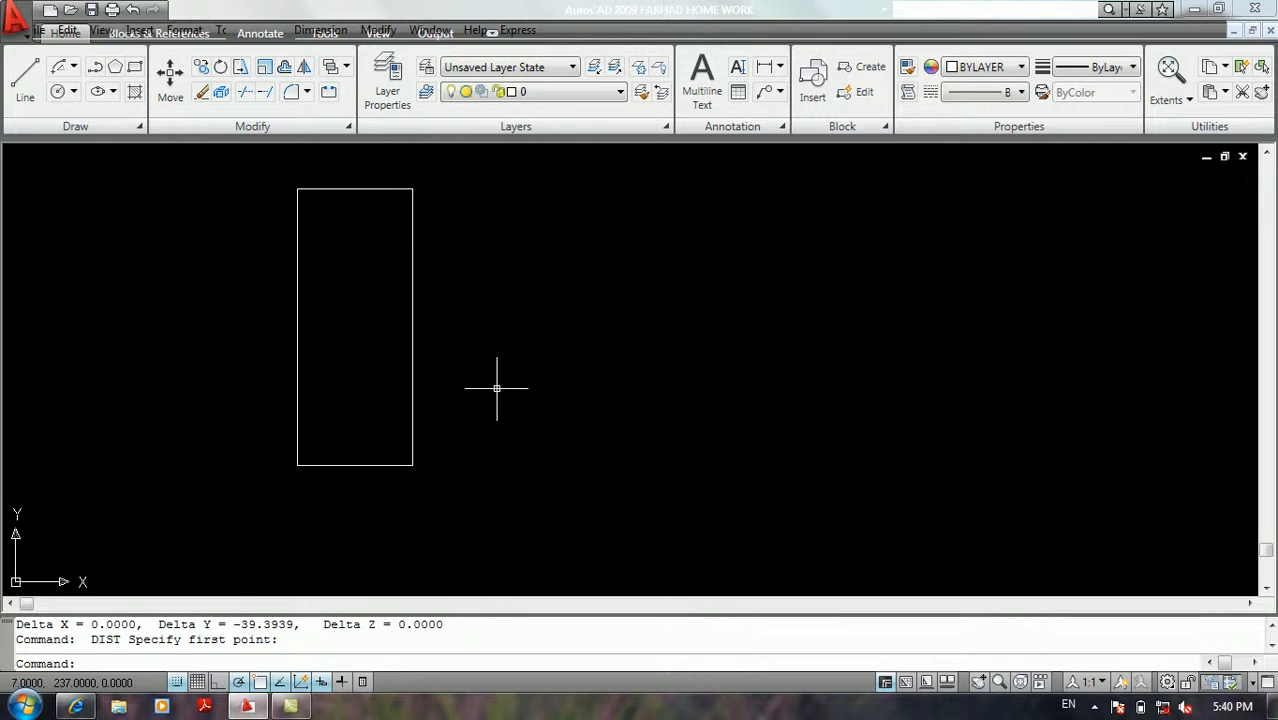
Delete the rectangle that was drawn by area.
middle_drag(511, 385, 614, 423)
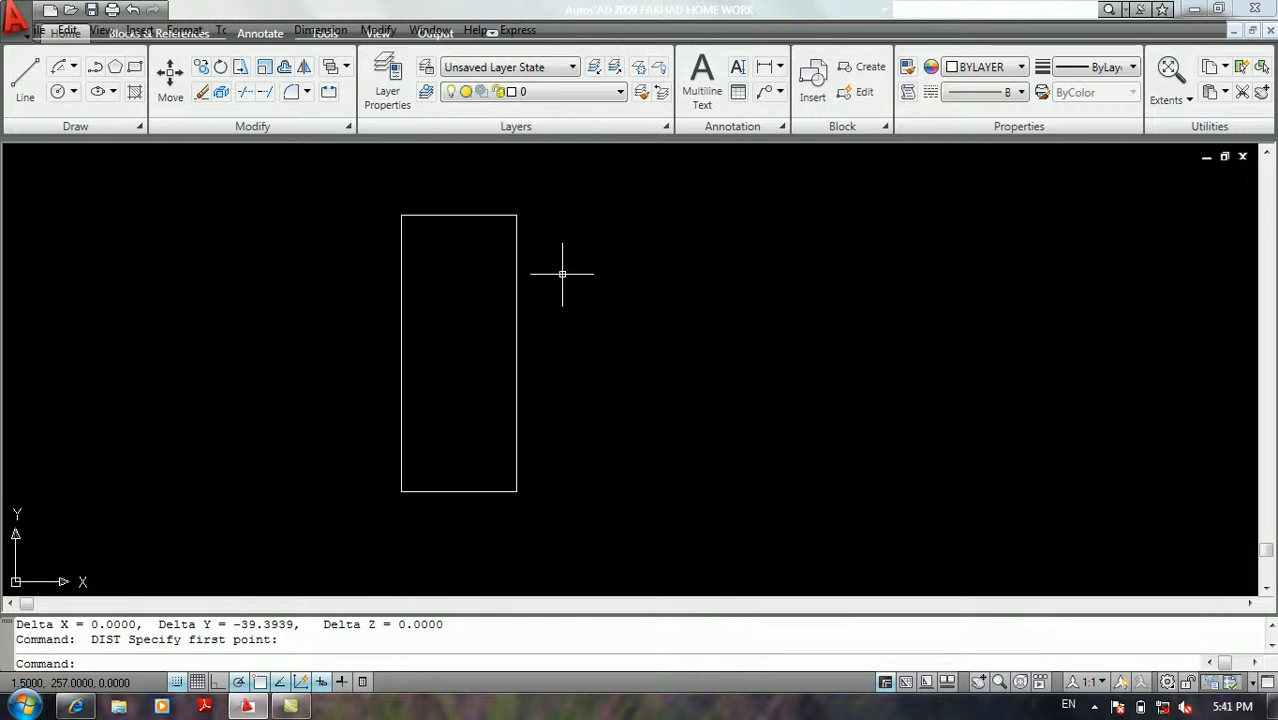
click(598, 250)
click(305, 388)
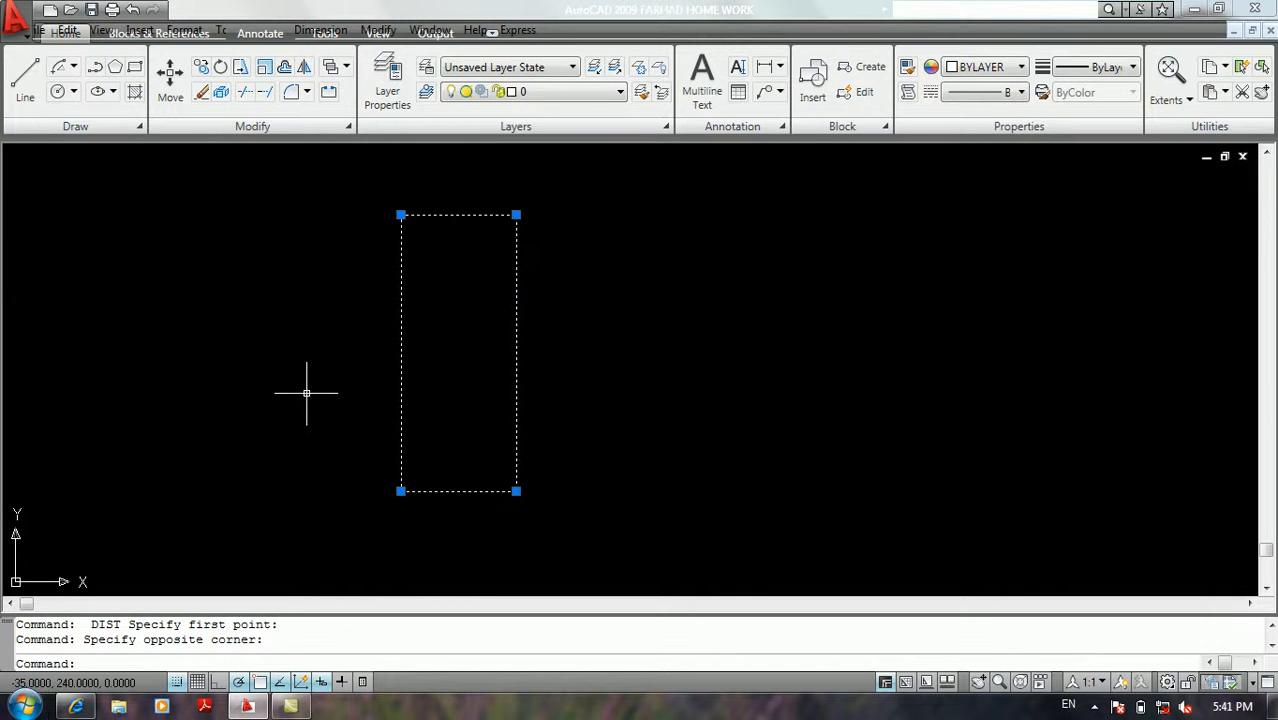
key(Delete)
Draw a rectangle using the Dimensions option with a length of 240 and a width of 120.
text(rec)
key(Return)
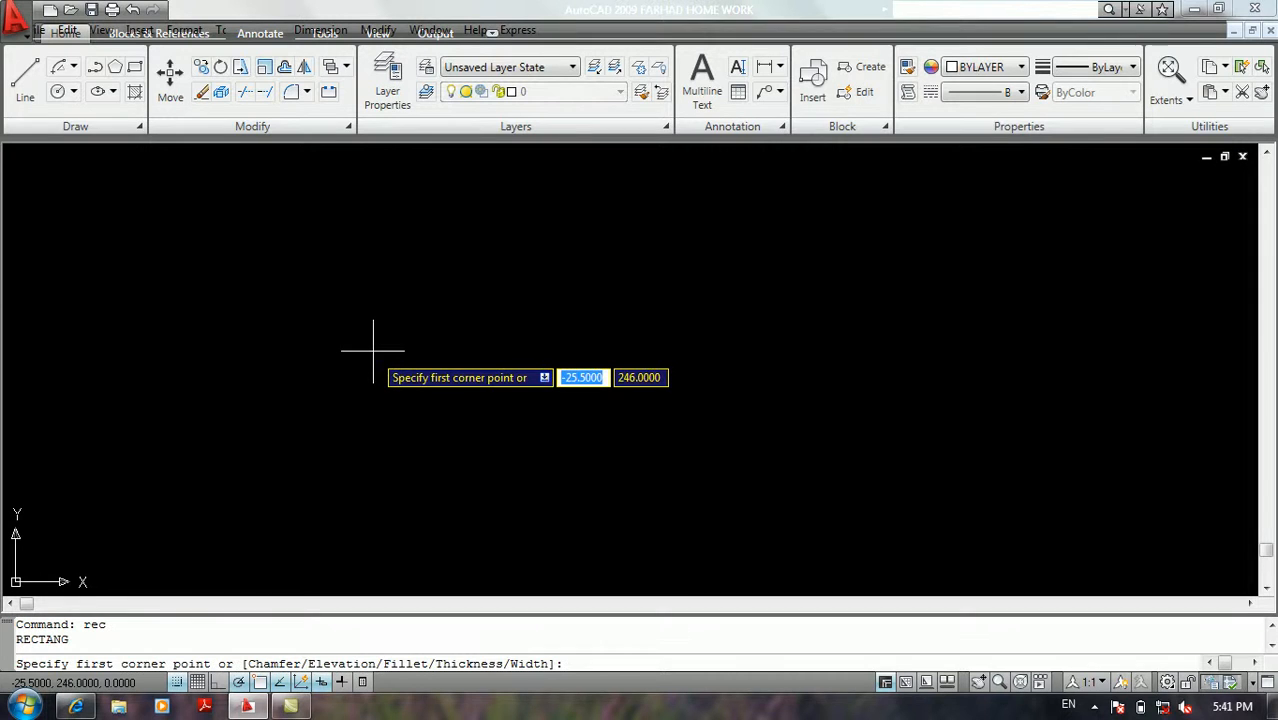
click(198, 222)
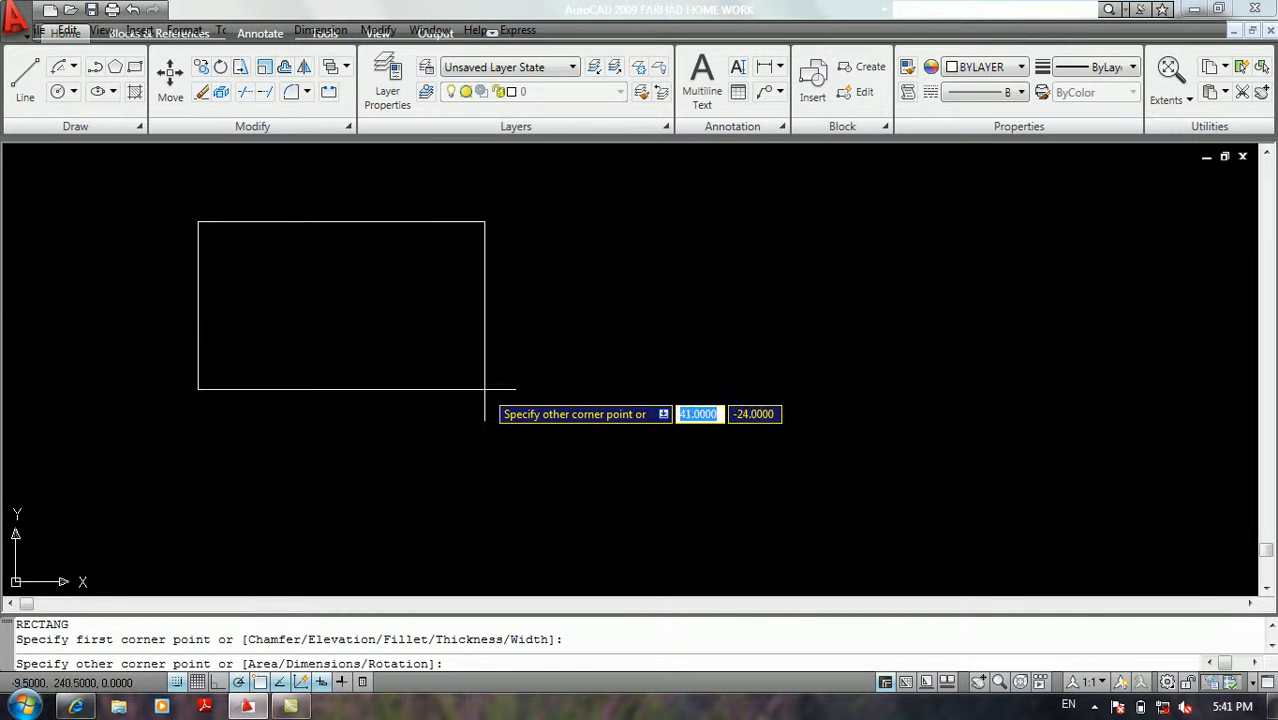
text(d)
key(Return)
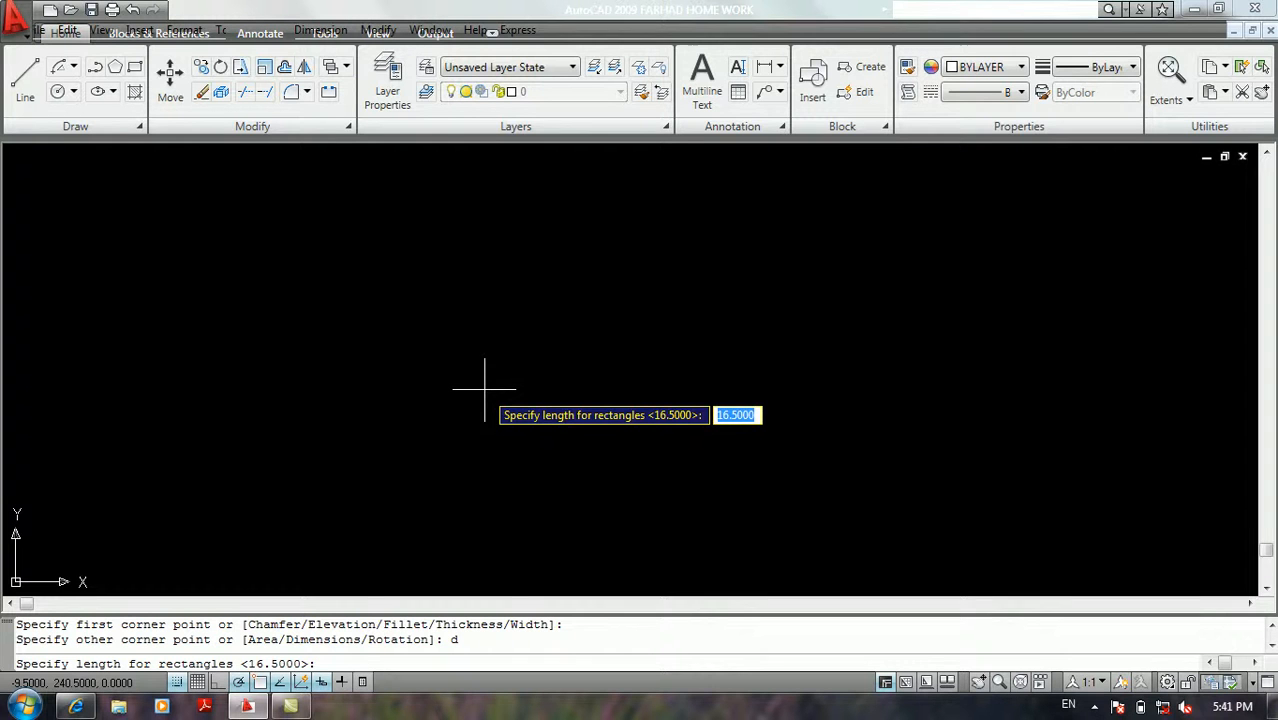
text(240)
key(Return)
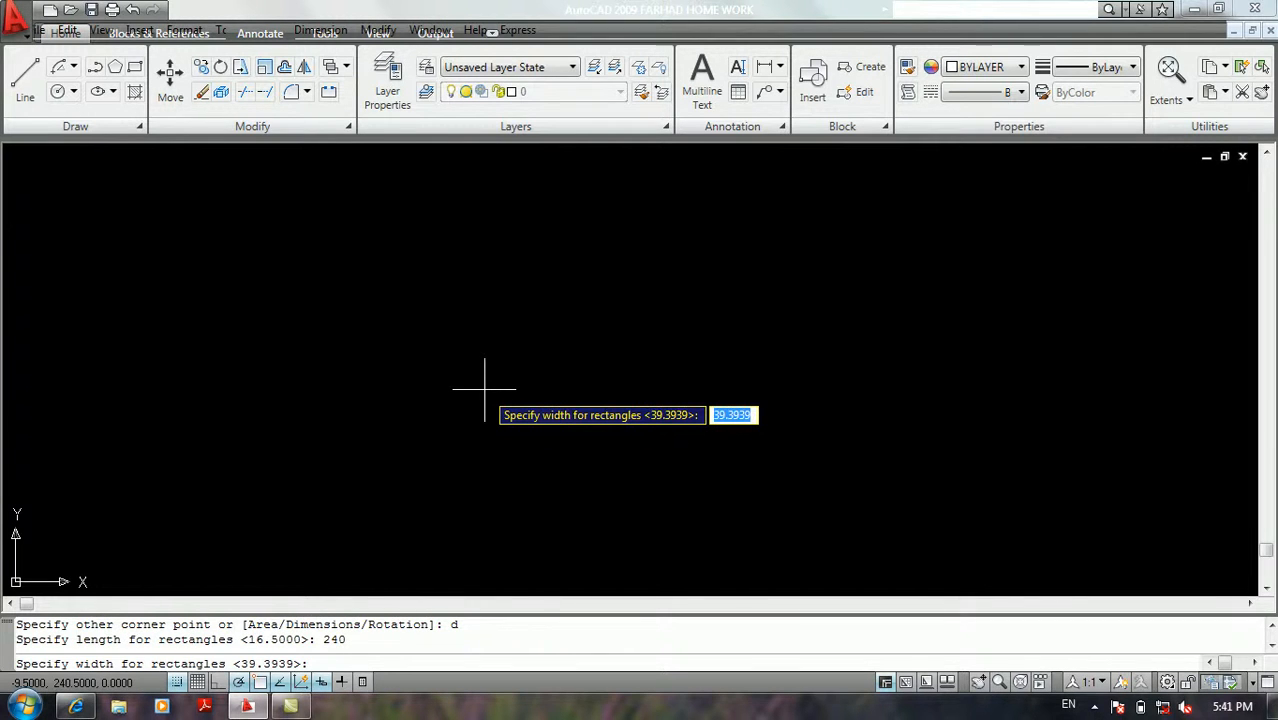
text(120)
key(Return)
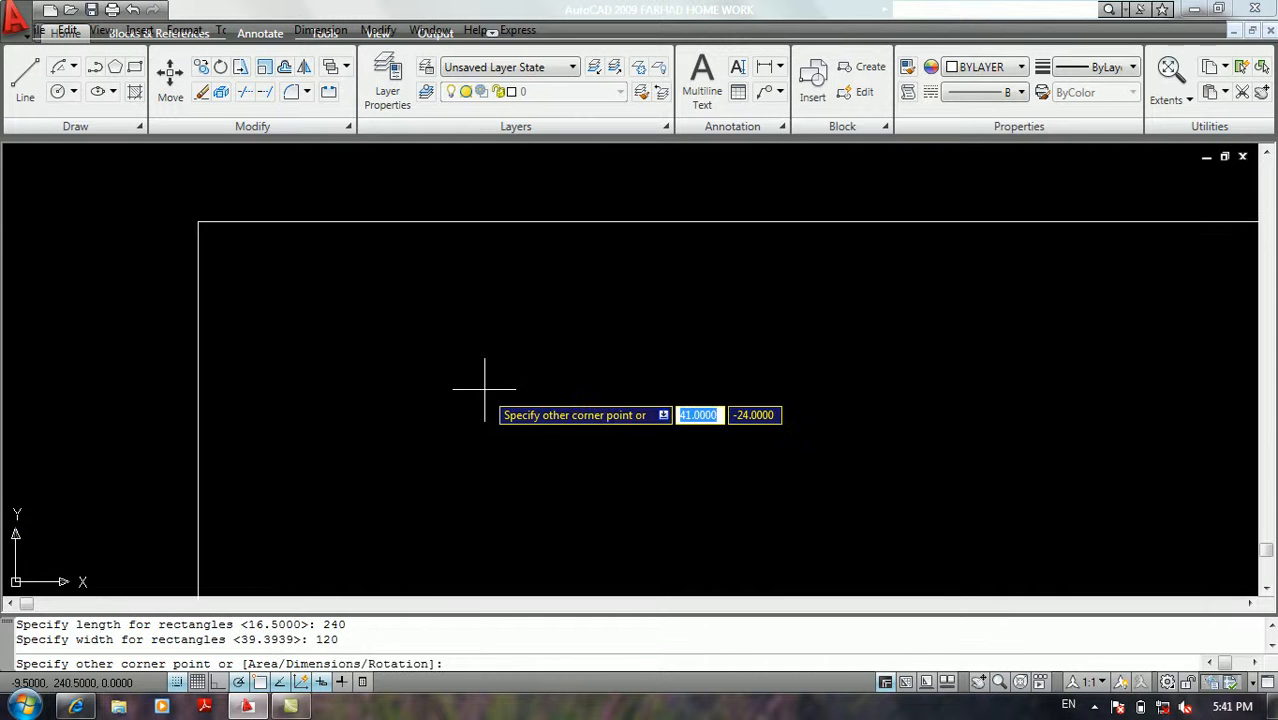
scroll(359, 294, down, 5)
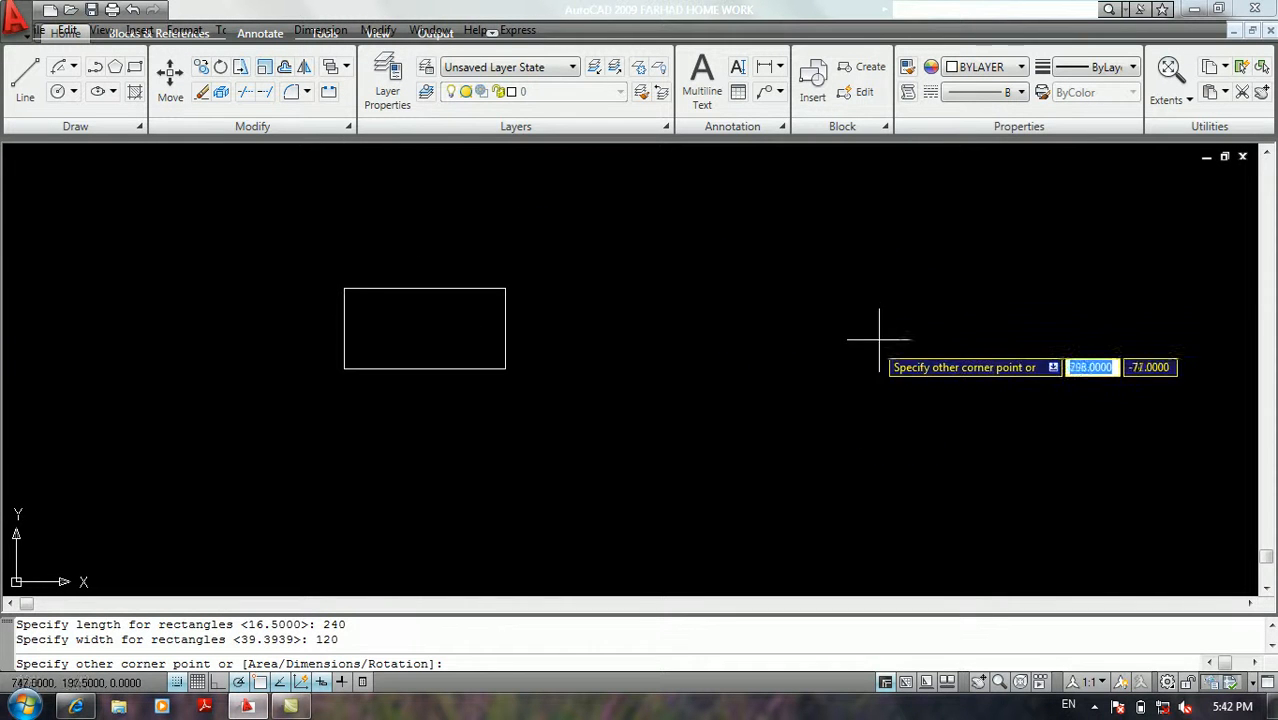
click(402, 346)
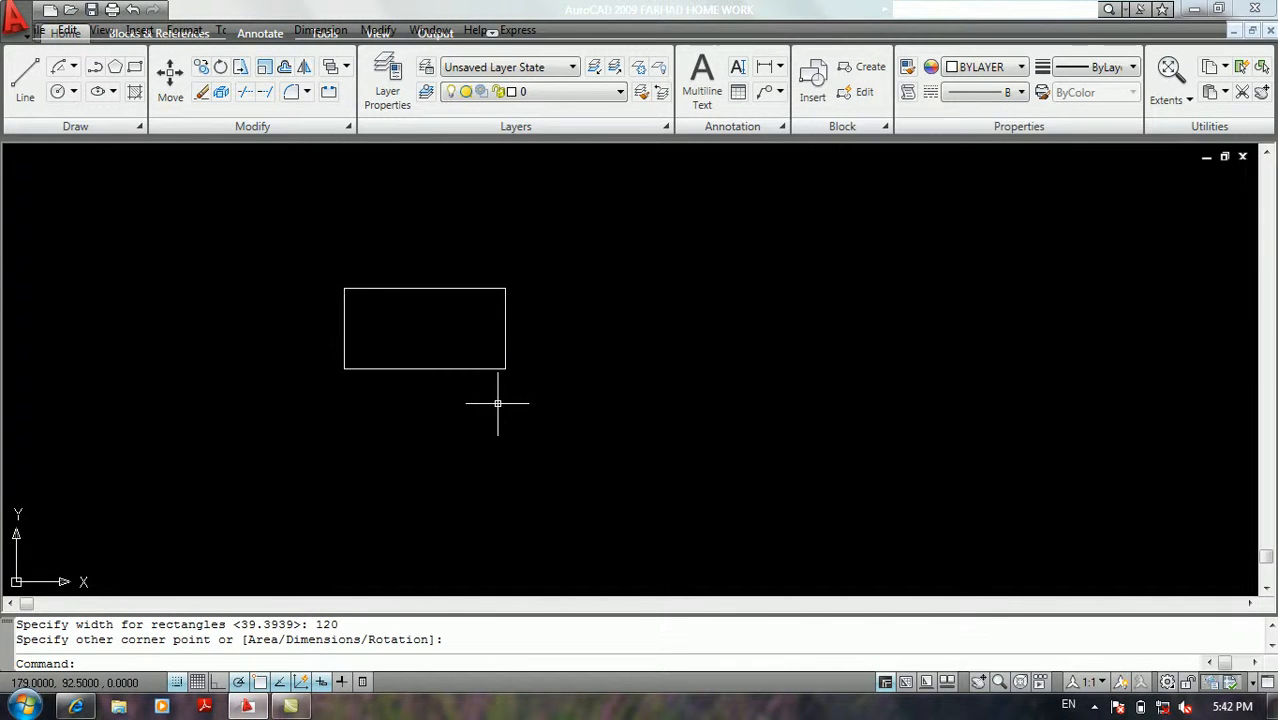
Delete the rectangle that was drawn by entered dimensions.
scroll(341, 319, up, 2)
scroll(341, 319, up, 2)
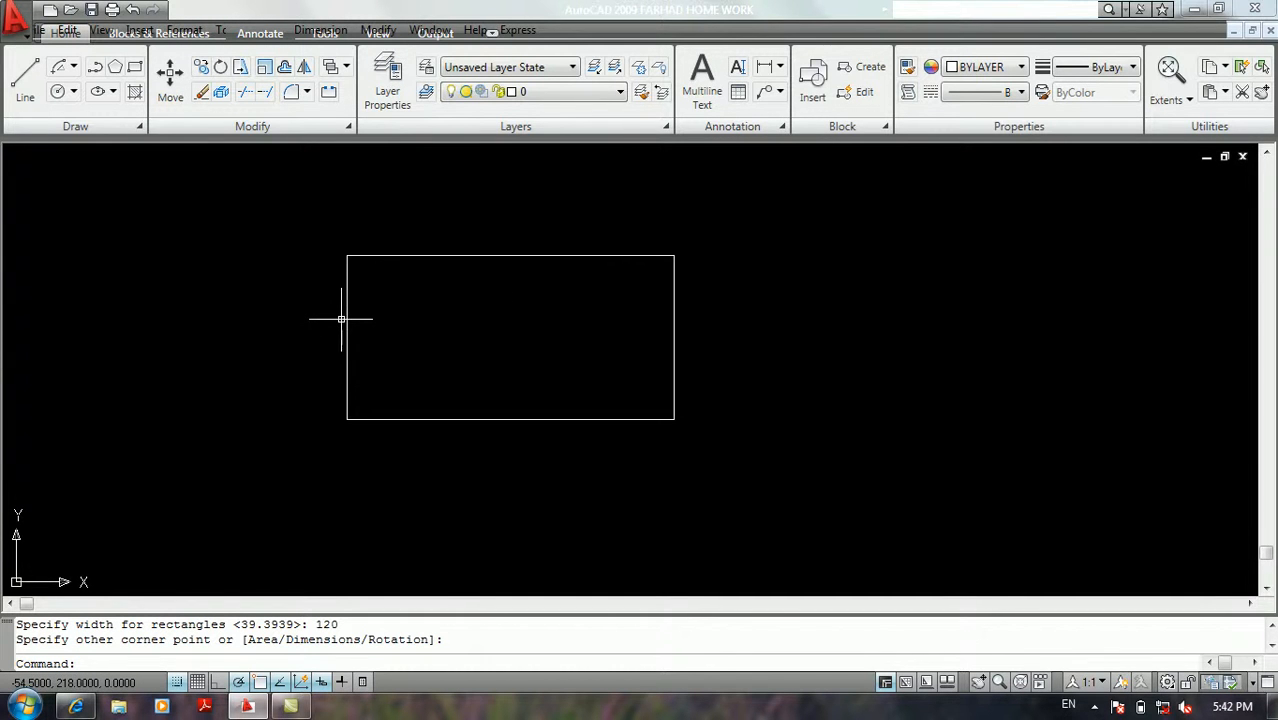
click(432, 257)
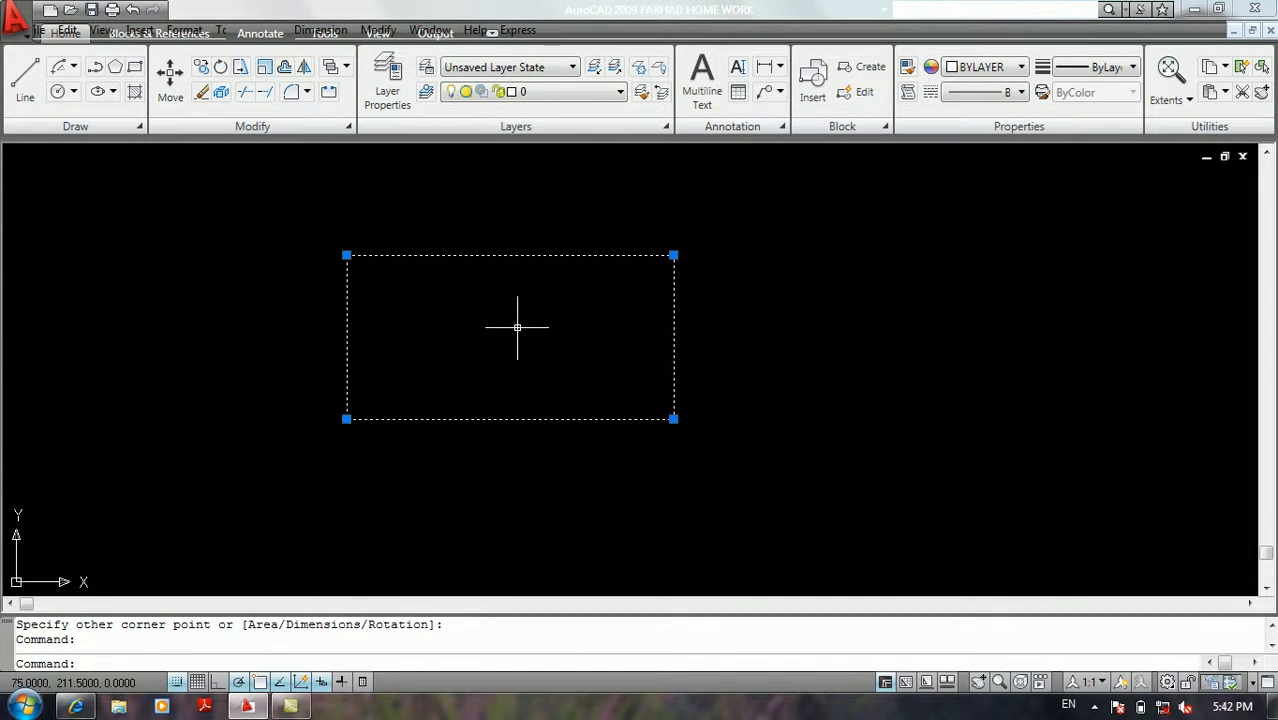
key(Escape)
key(Escape)
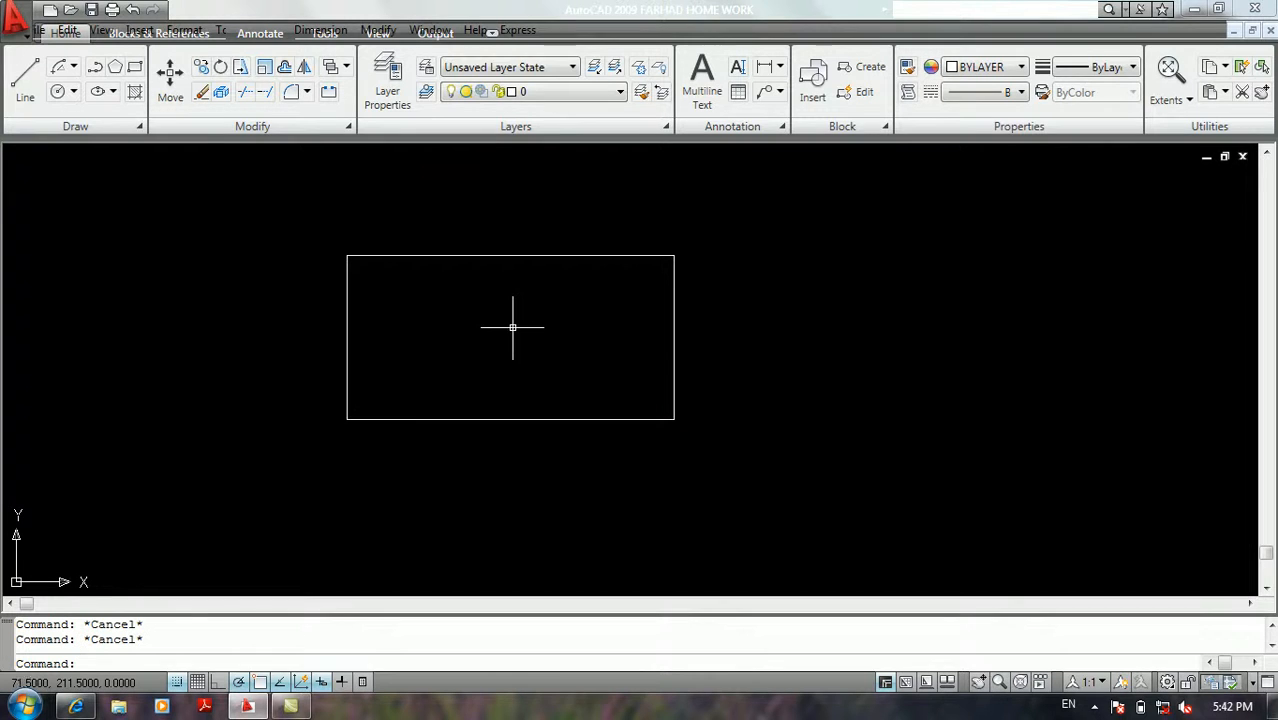
click(719, 225)
click(588, 320)
key(Delete)
Draw a rectangle using the Rotation option with a rotation angle of 32.5 degrees.
text(rec)
key(Return)
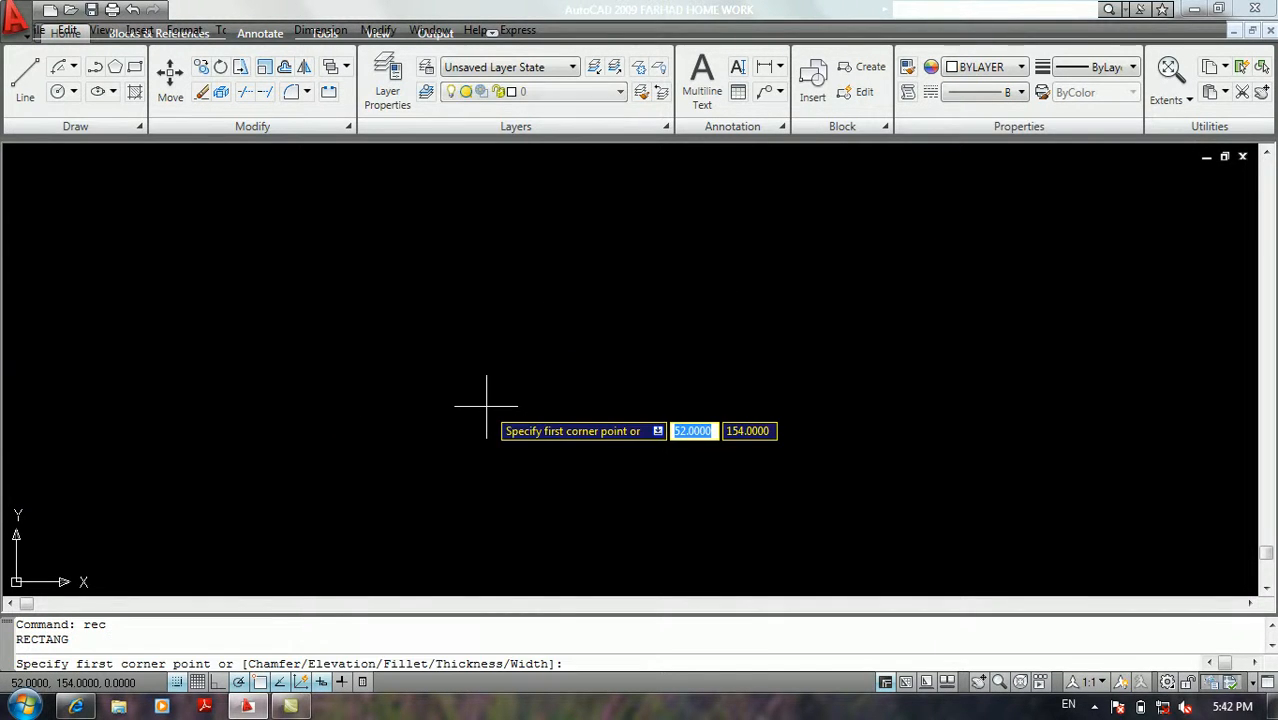
click(254, 234)
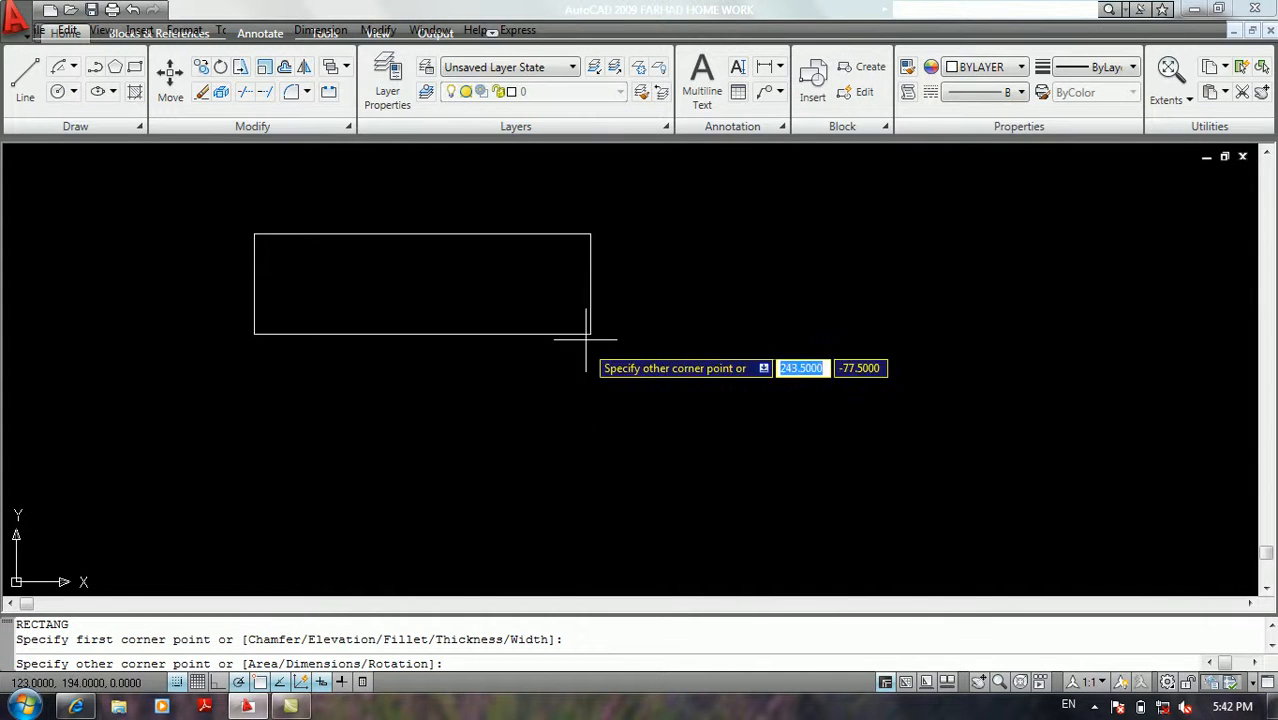
text(r)
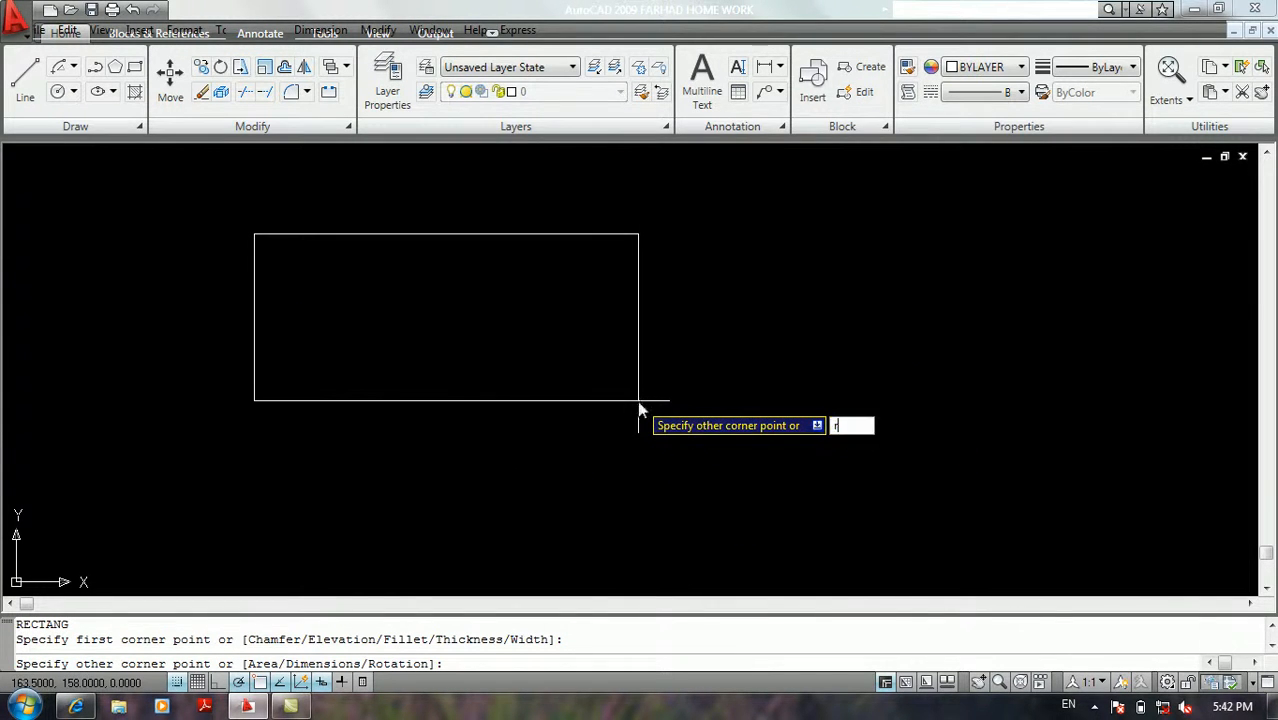
key(Return)
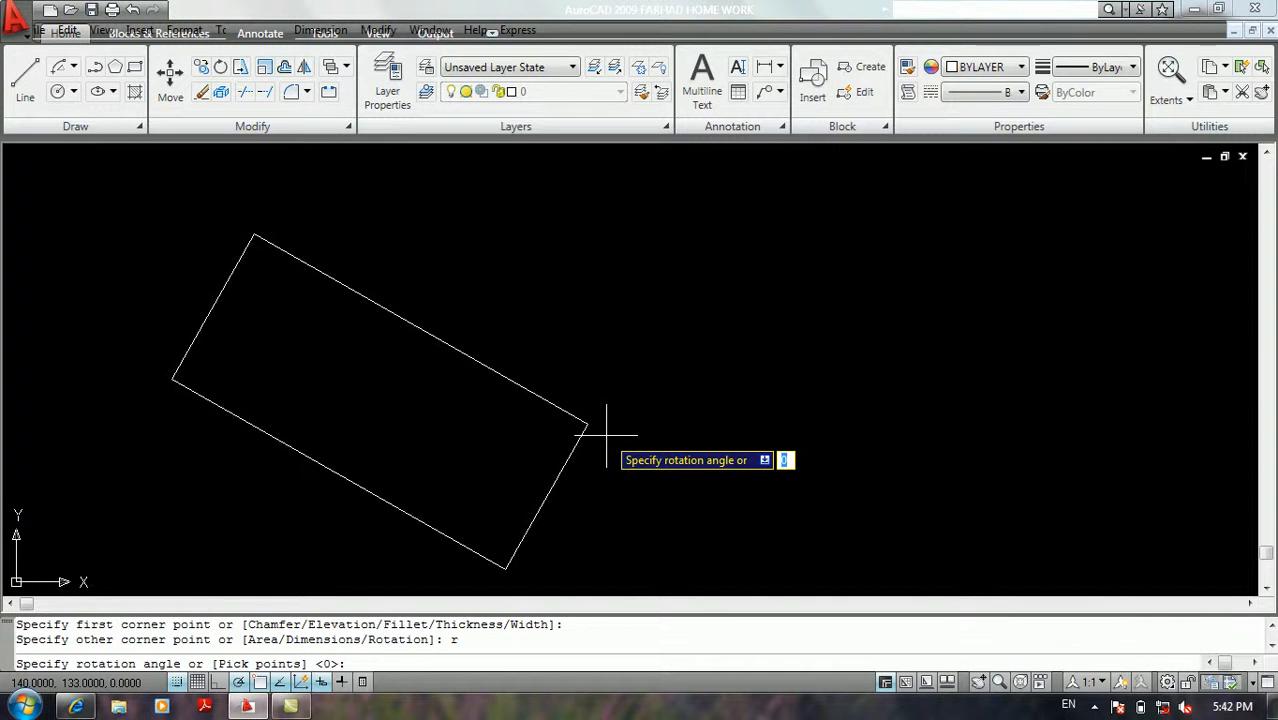
text(32.5)
key(Return)
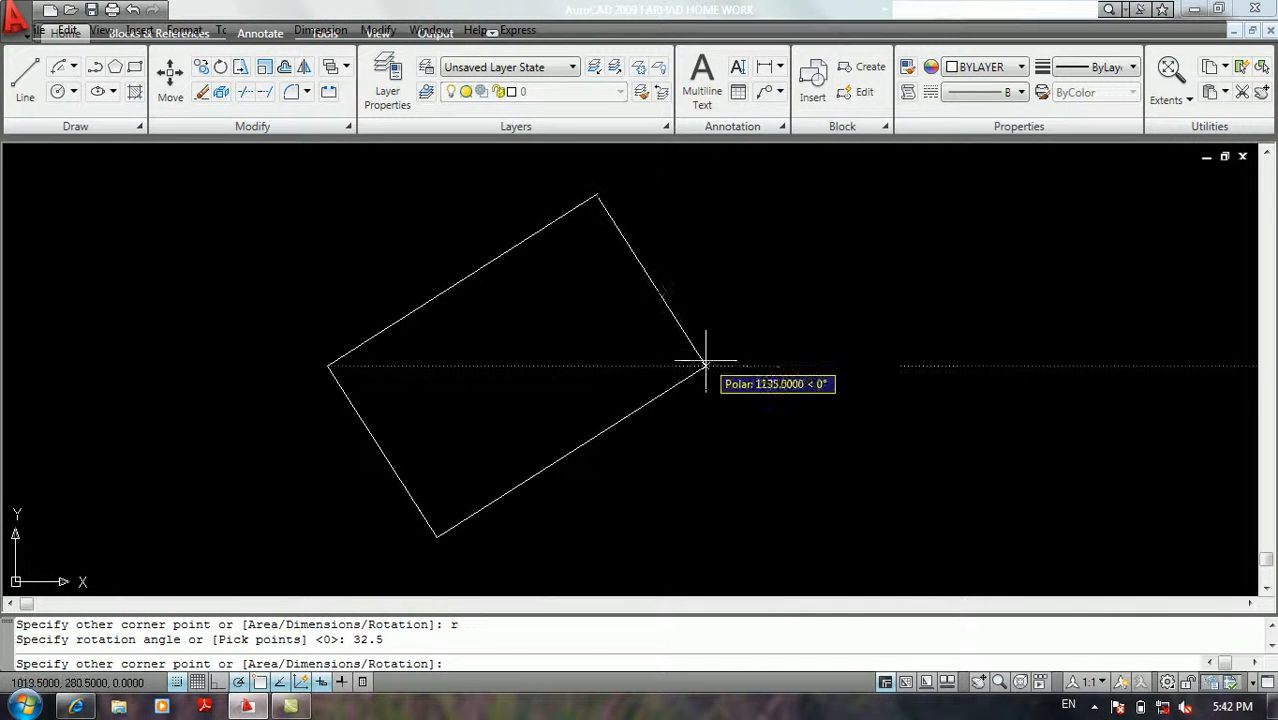
click(845, 334)
scroll(708, 377, down, 5)
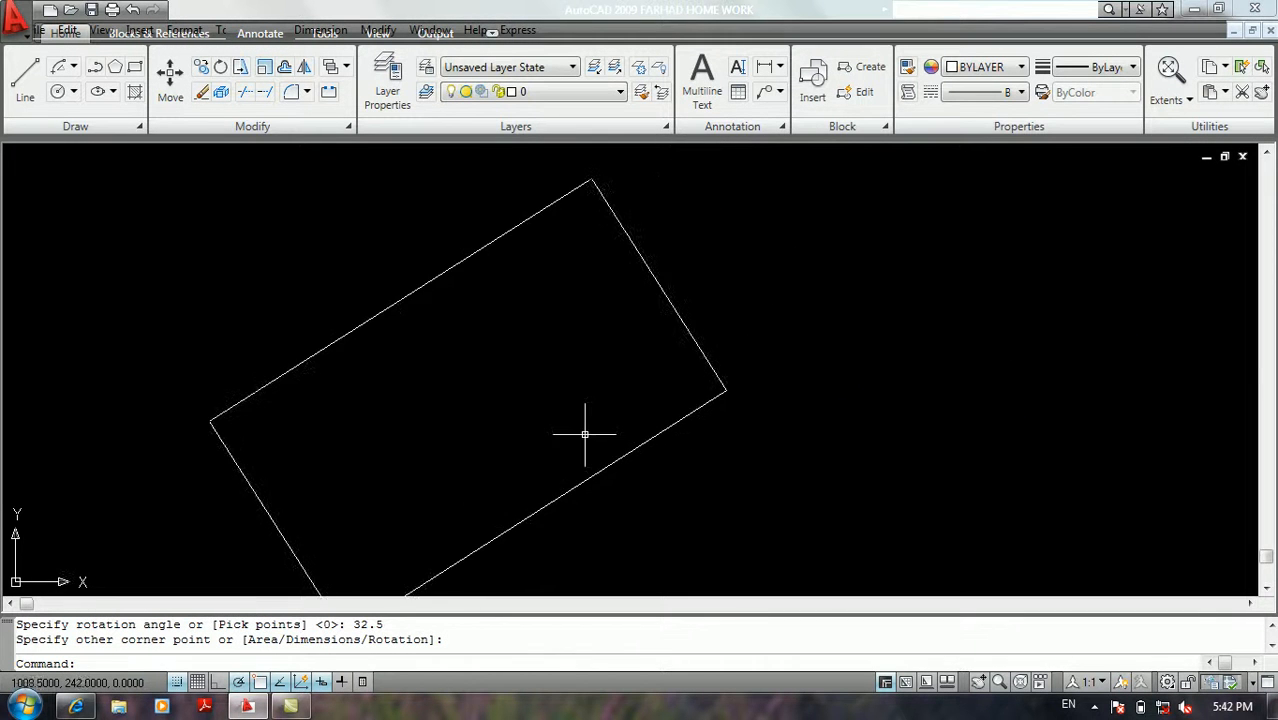
middle_drag(500, 400, 337, 359)
scroll(325, 365, up, 4)
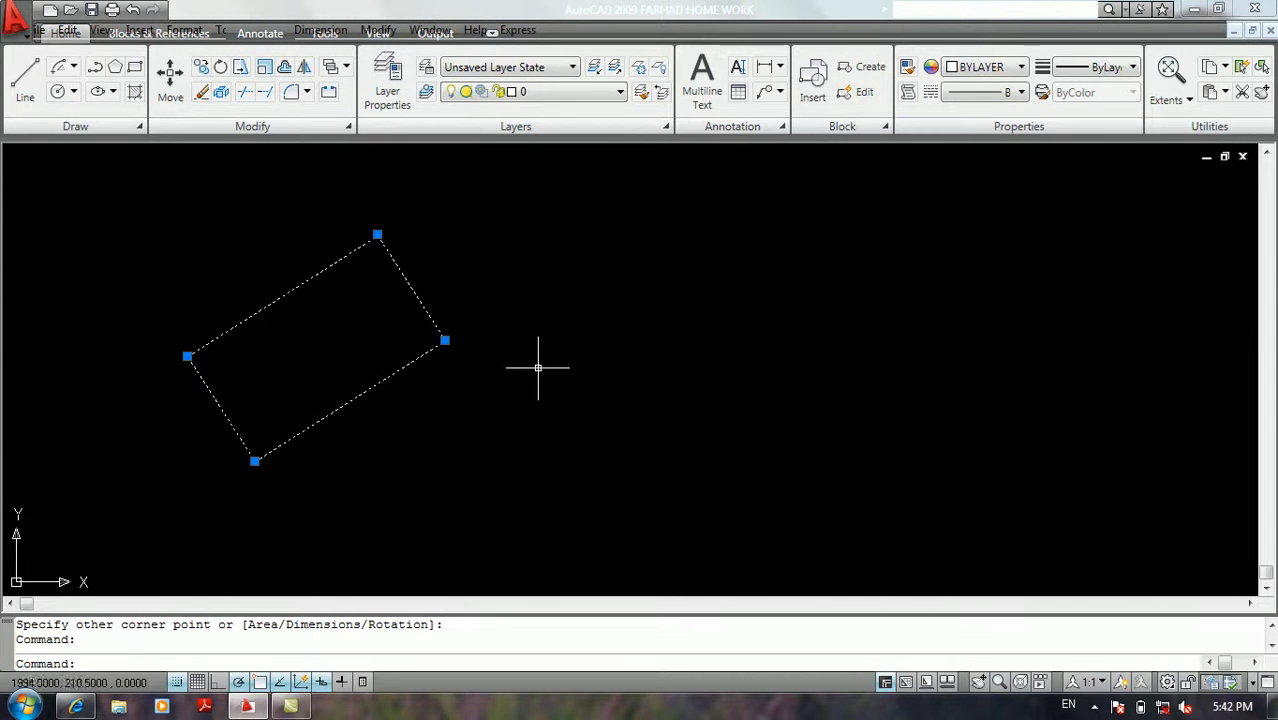
key(Escape)
key(Escape)
Draw a second rectangle beside the rotated one with its rotation angle reset to 0.
text(rec)
key(Return)
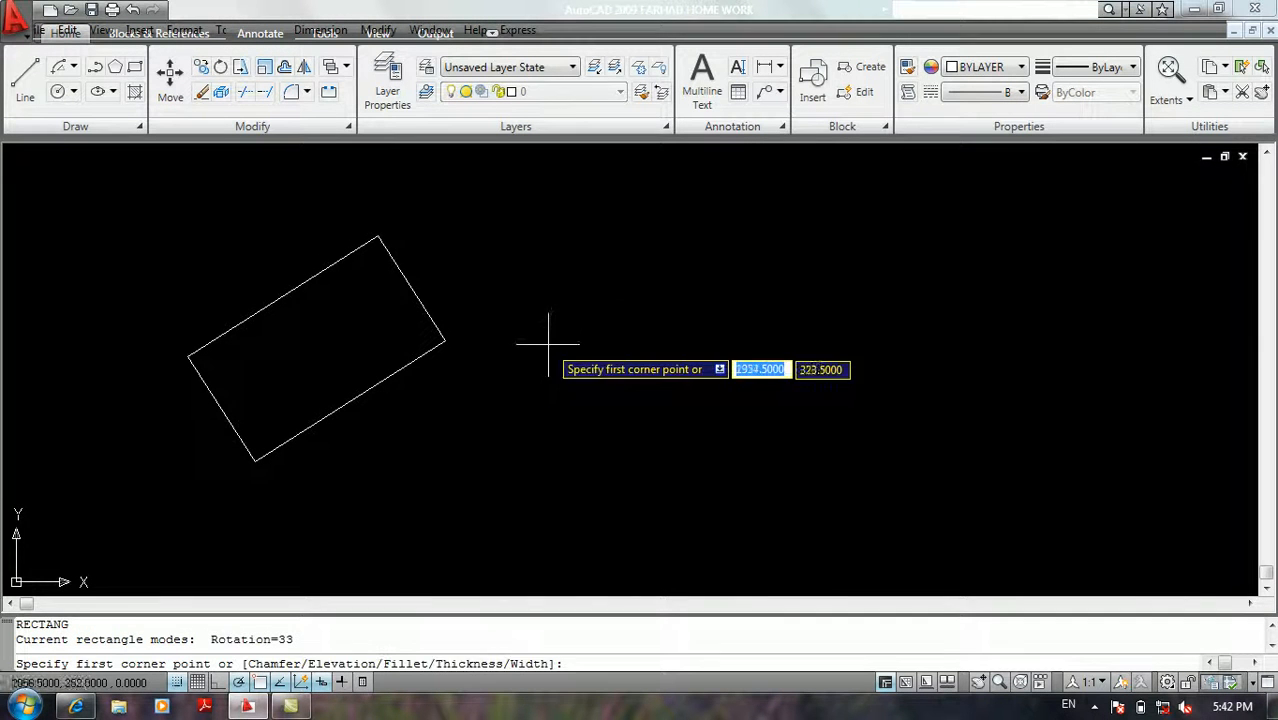
click(553, 329)
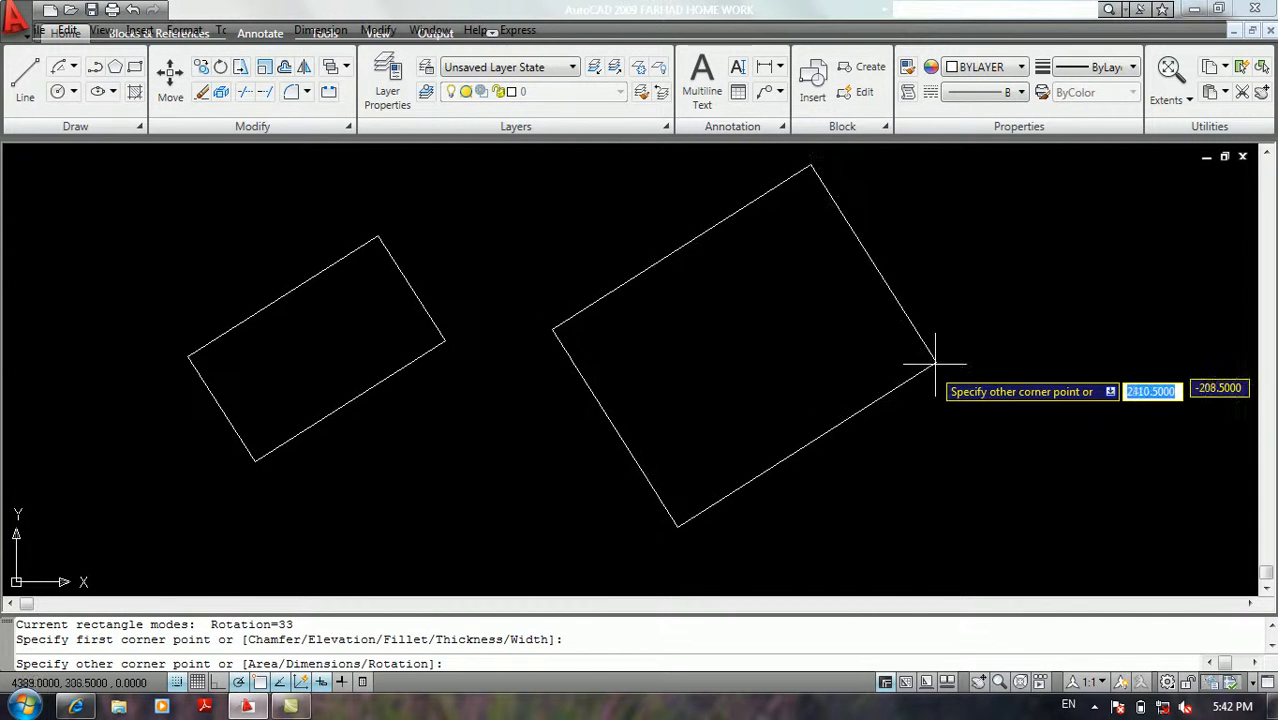
text(r)
key(Return)
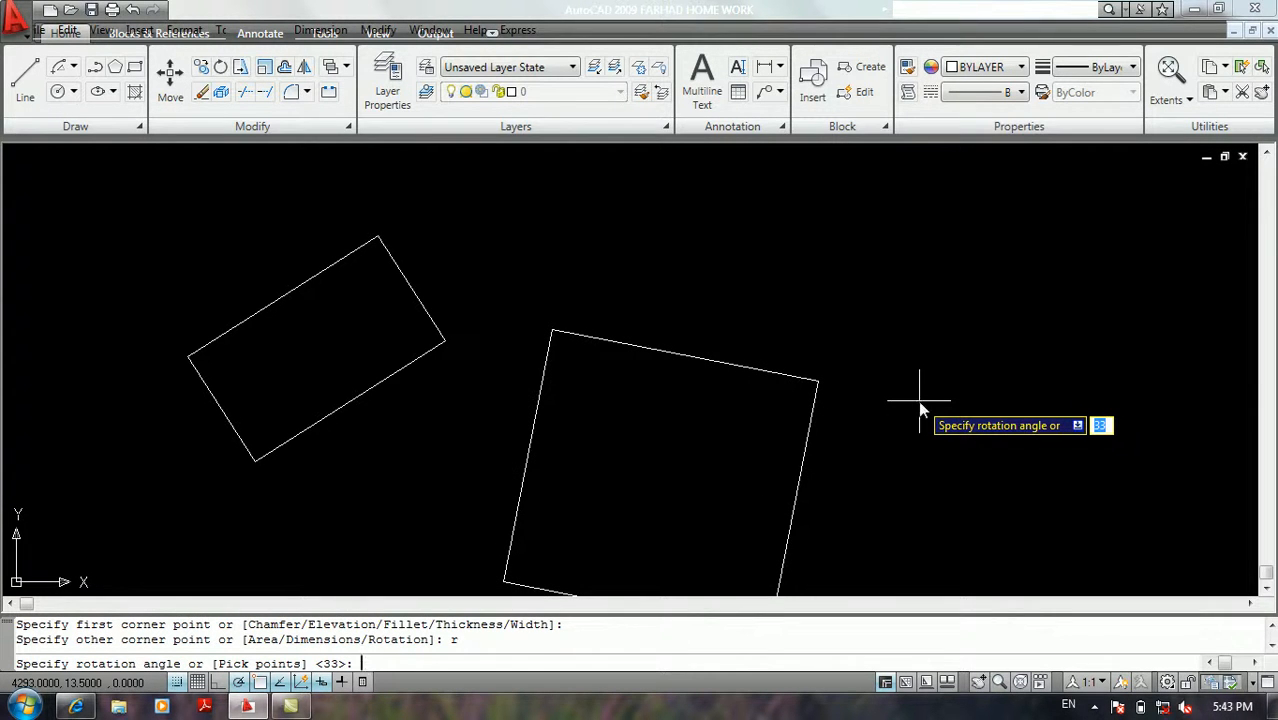
text(0)
key(Return)
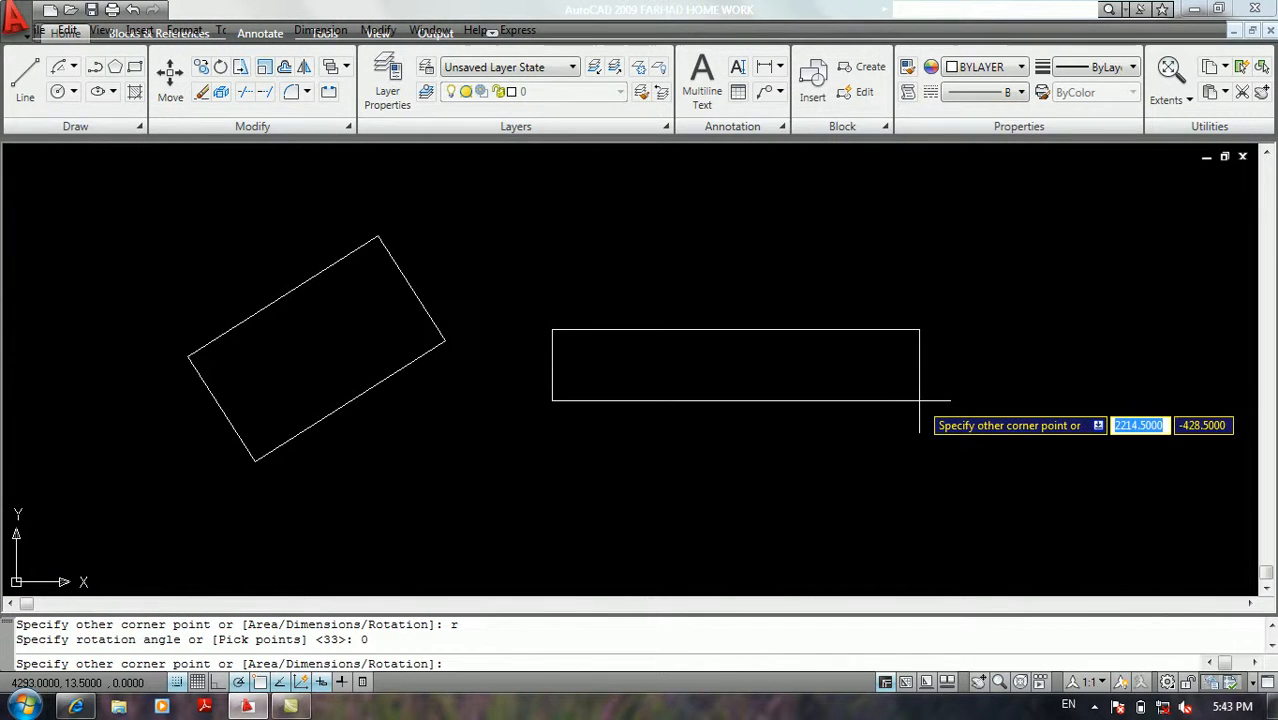
click(908, 487)
Delete both the rotated and the unrotated rectangle.
scroll(978, 414, down, 5)
middle_drag(993, 379, 656, 439)
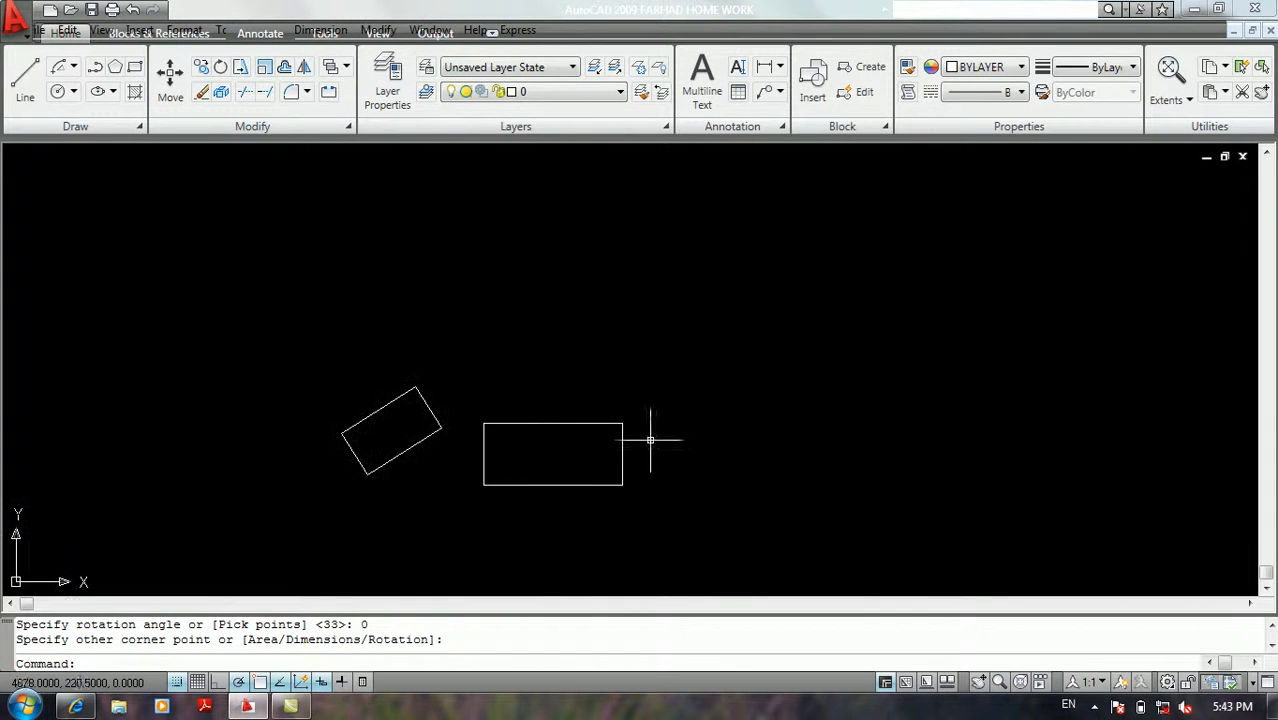
click(700, 312)
click(332, 516)
key(Delete)
Draw a rectangle using the Width option with a line width of 1.
text(rec)
key(Return)
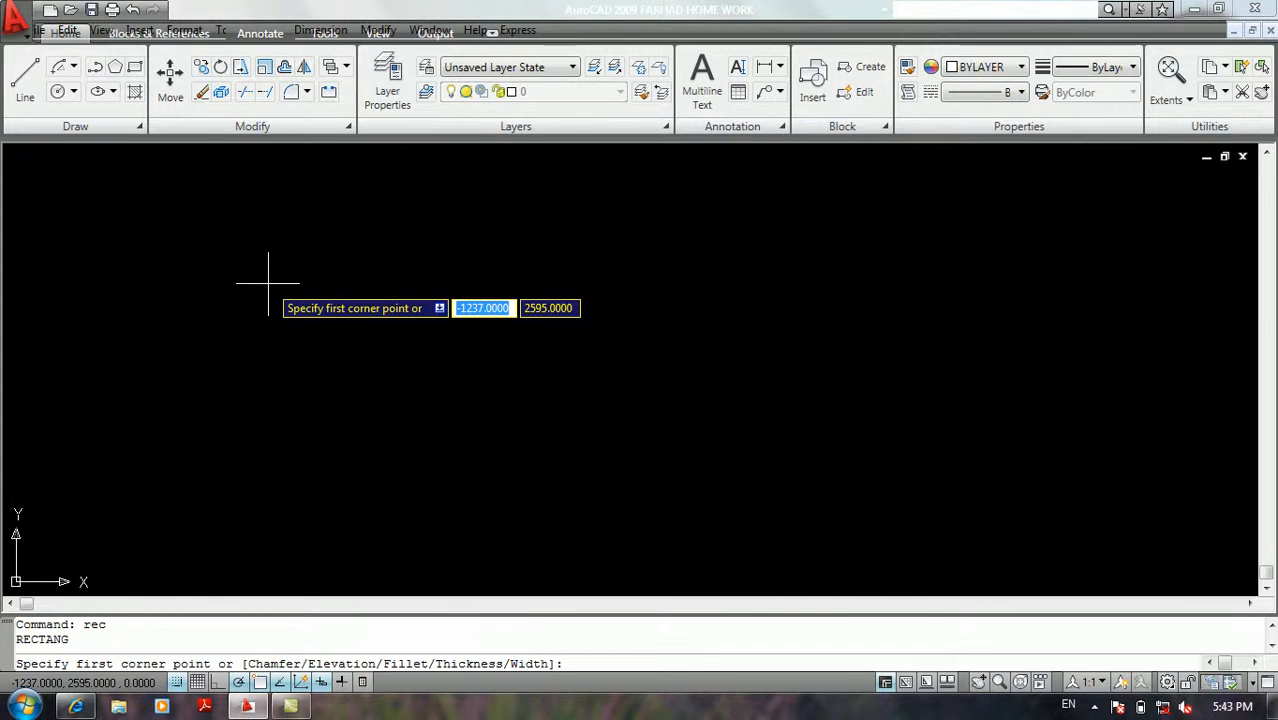
text(w)
key(Return)
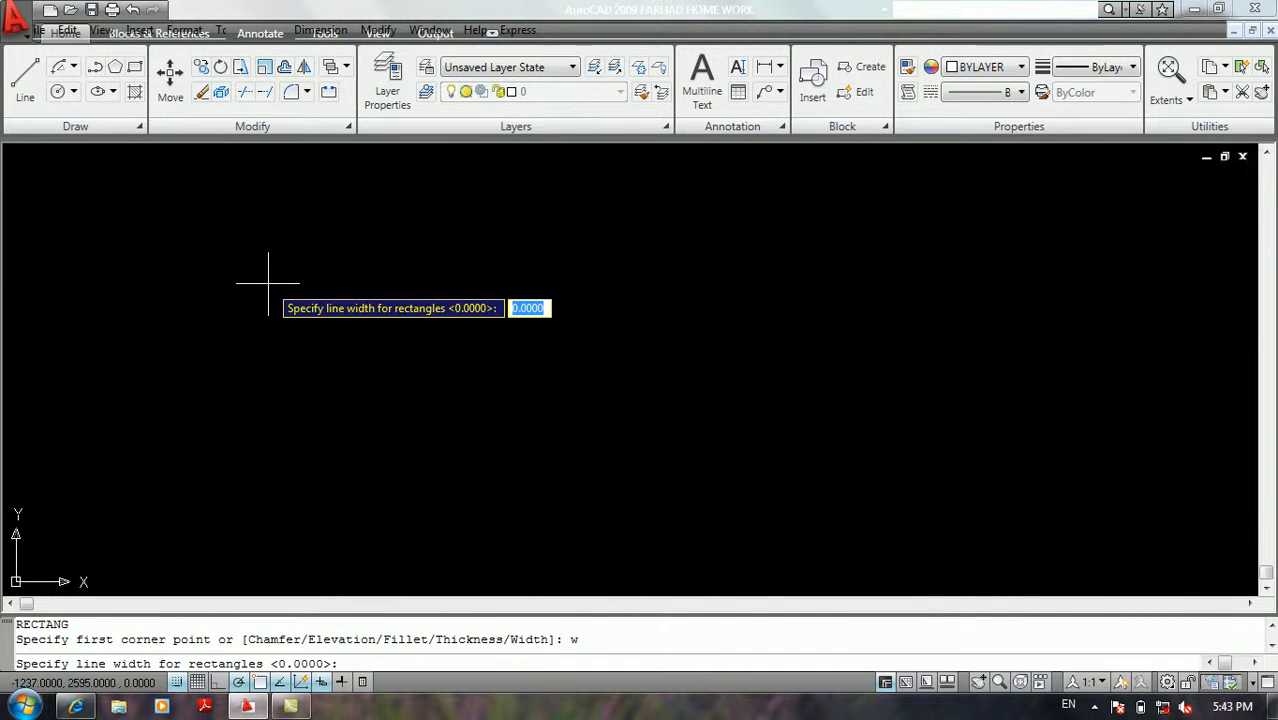
text(1)
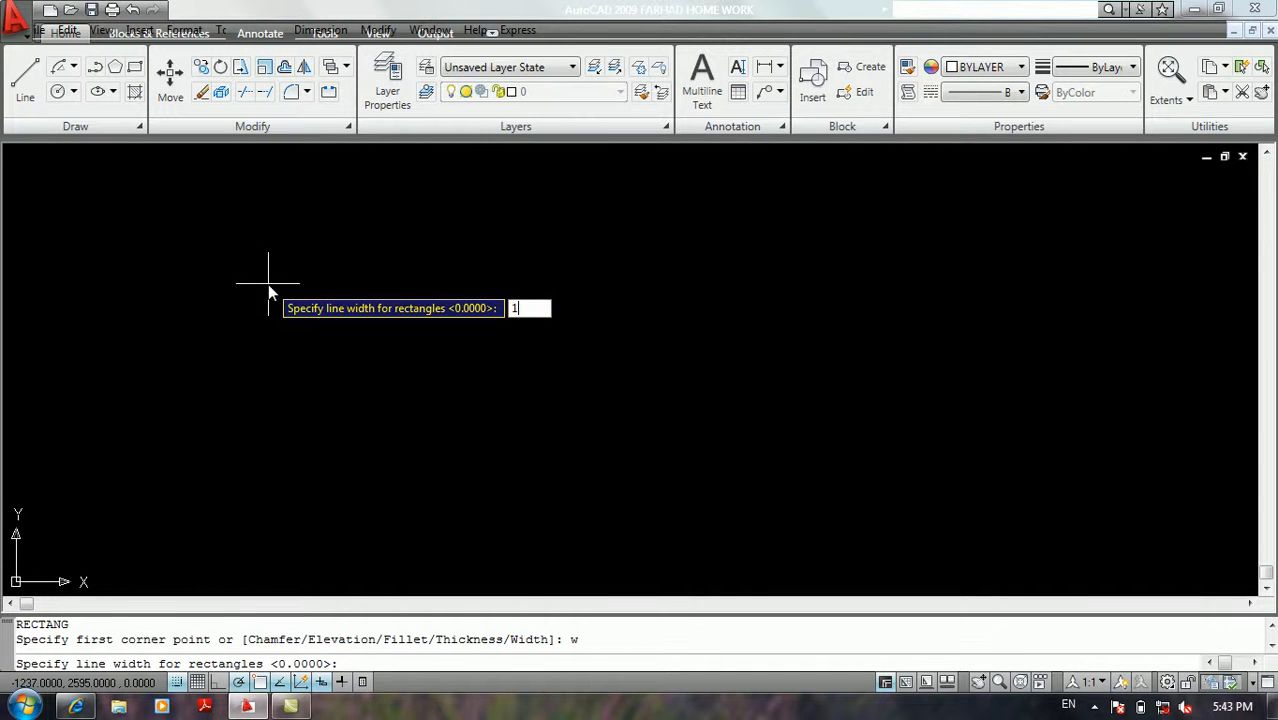
key(Return)
click(268, 283)
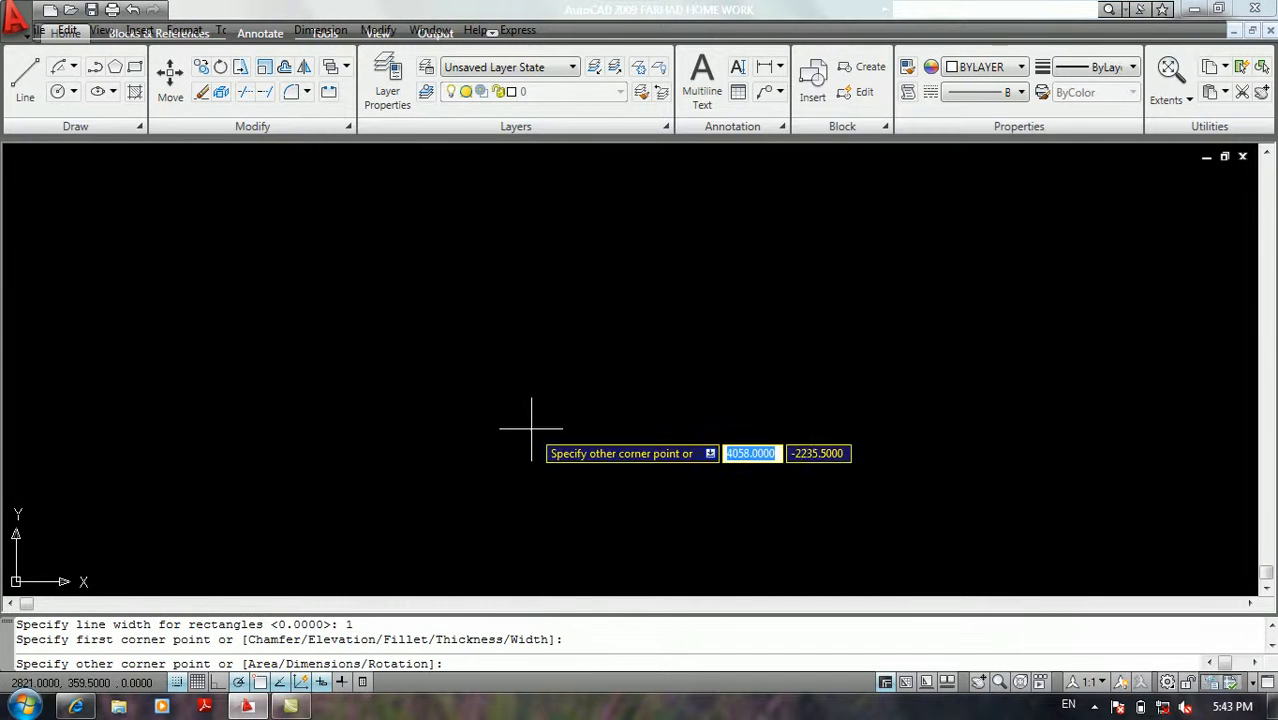
click(314, 266)
Draw a larger rectangle to the right of the thin one with the line width set to 40.
scroll(286, 272, up, 10)
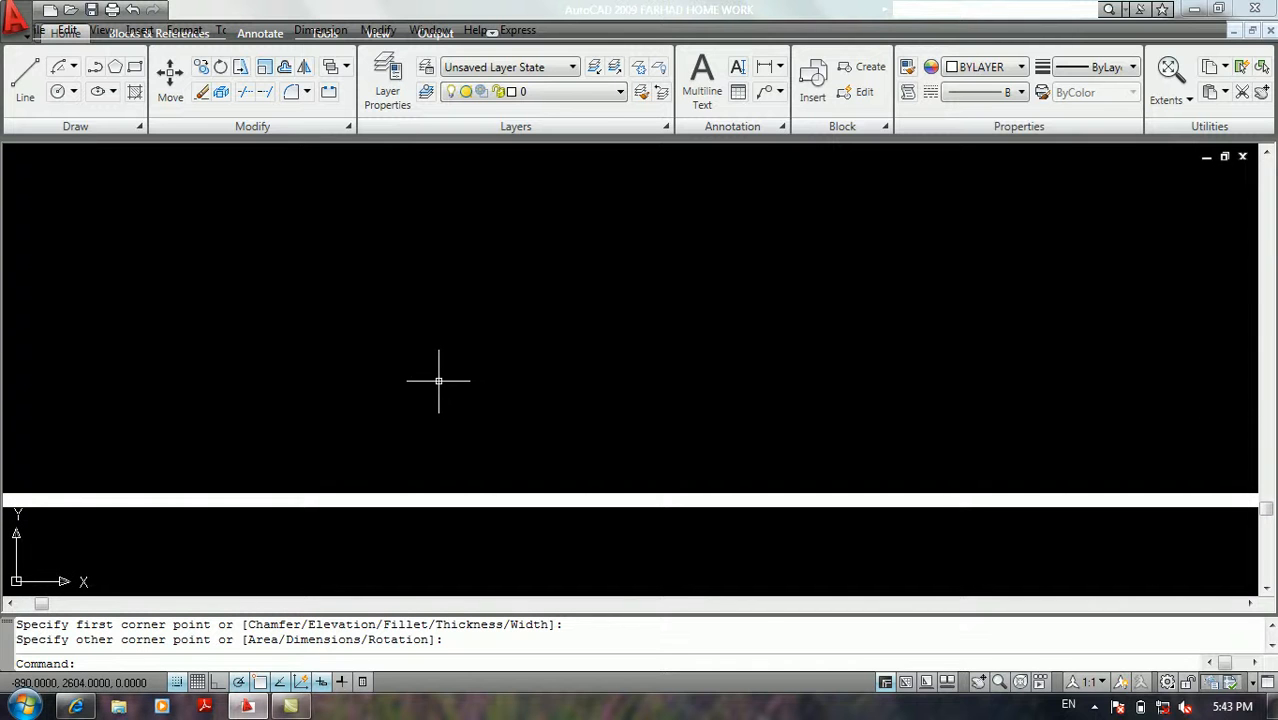
scroll(440, 378, down, 5)
middle_drag(451, 380, 285, 380)
text(rec)
key(Return)
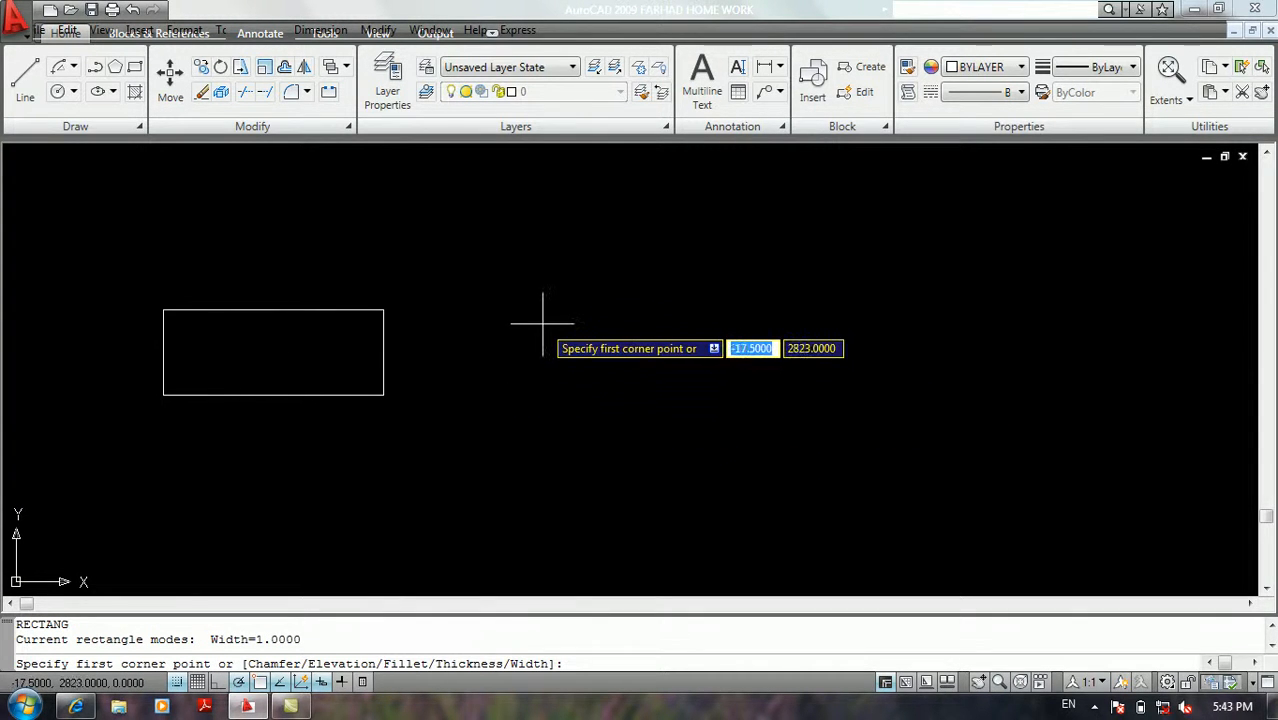
text(w)
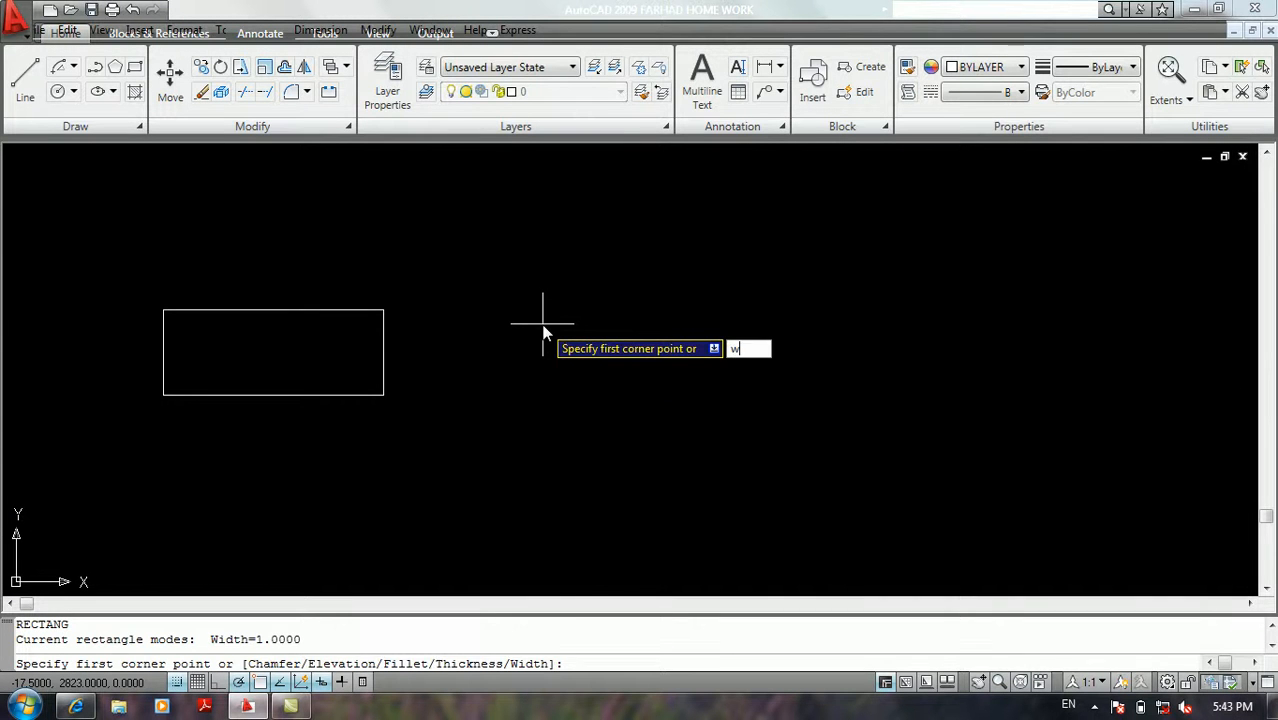
key(Return)
text(40)
key(Return)
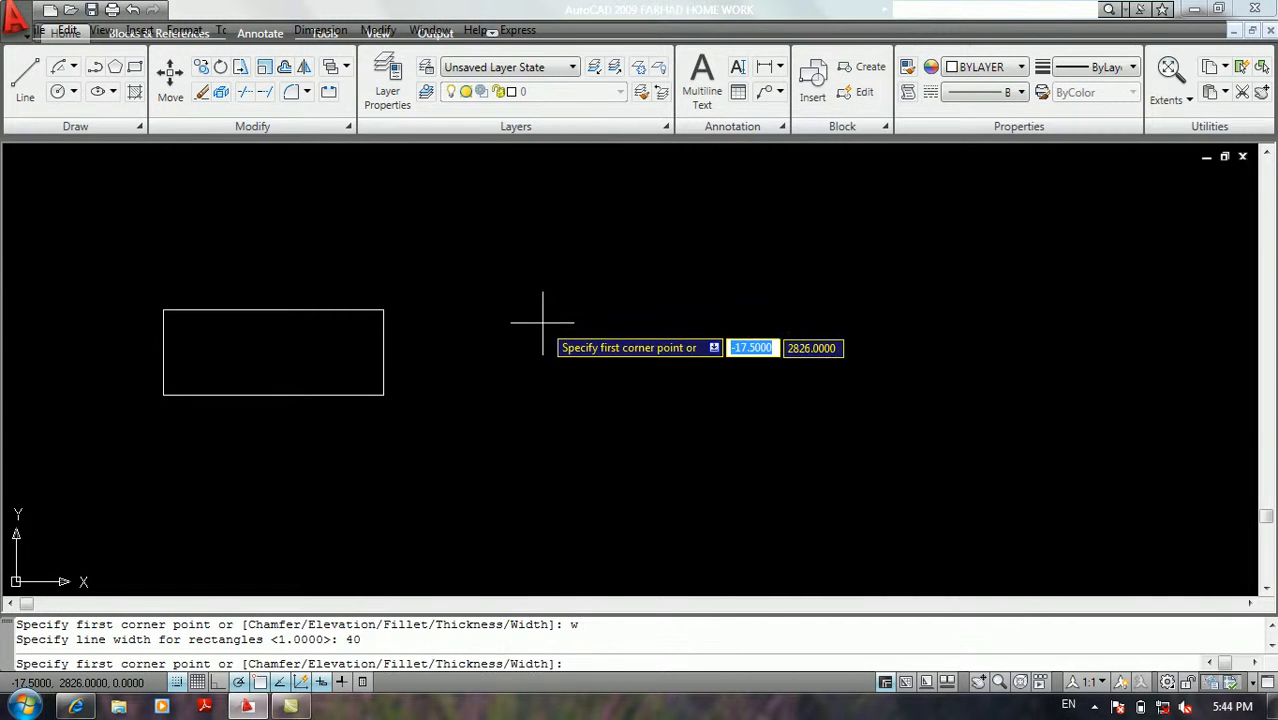
click(537, 284)
click(924, 464)
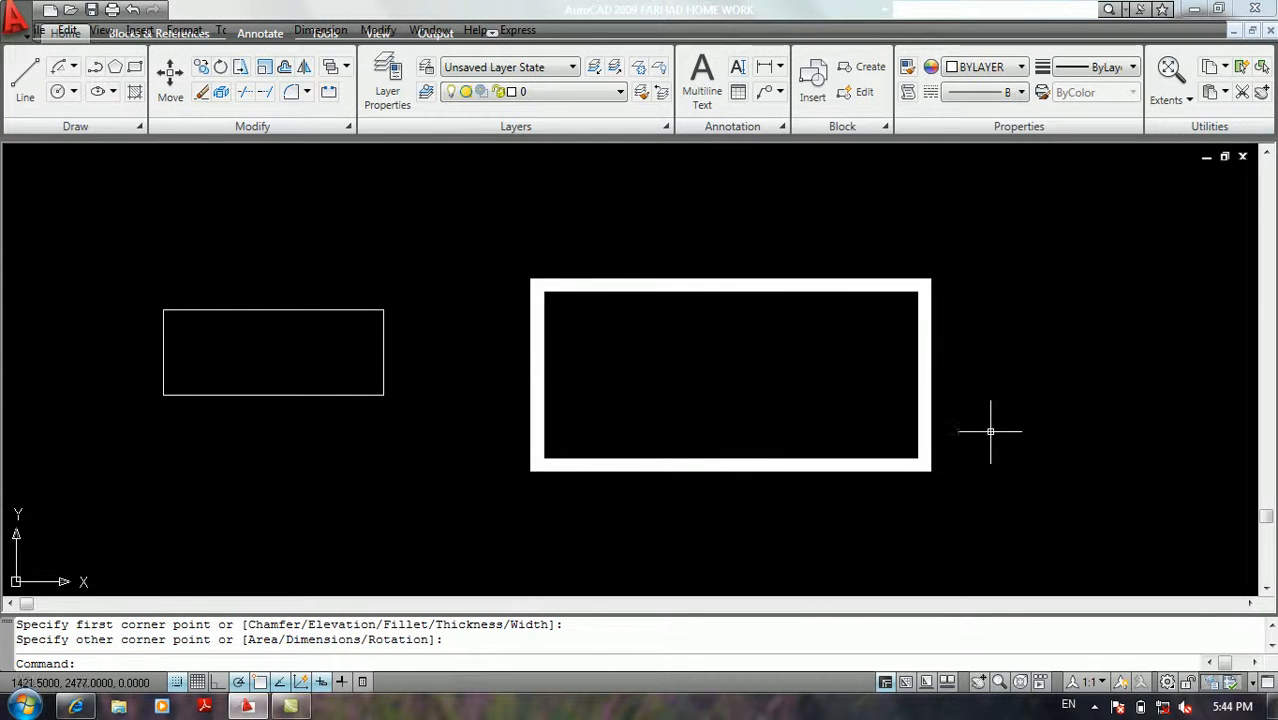
Draw another rectangle to the right of the thick one, keeping the current line width of 40.
middle_drag(960, 427, 436, 425)
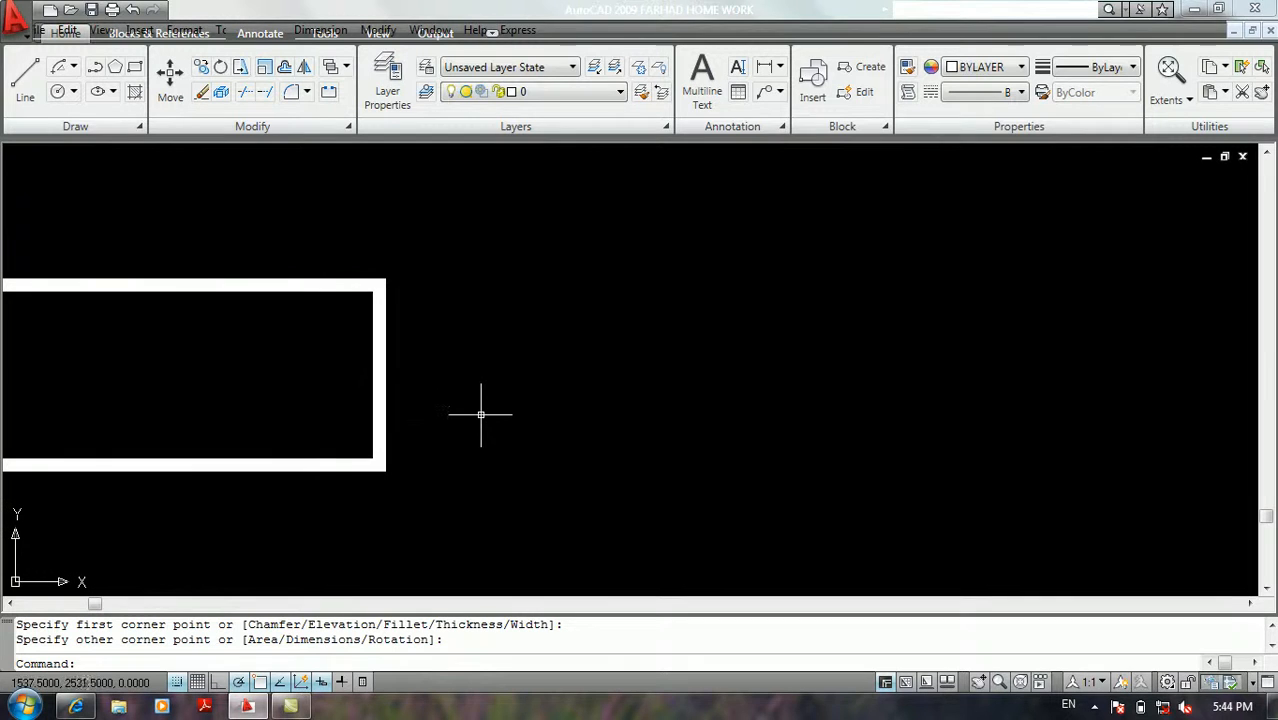
text(rec)
key(Return)
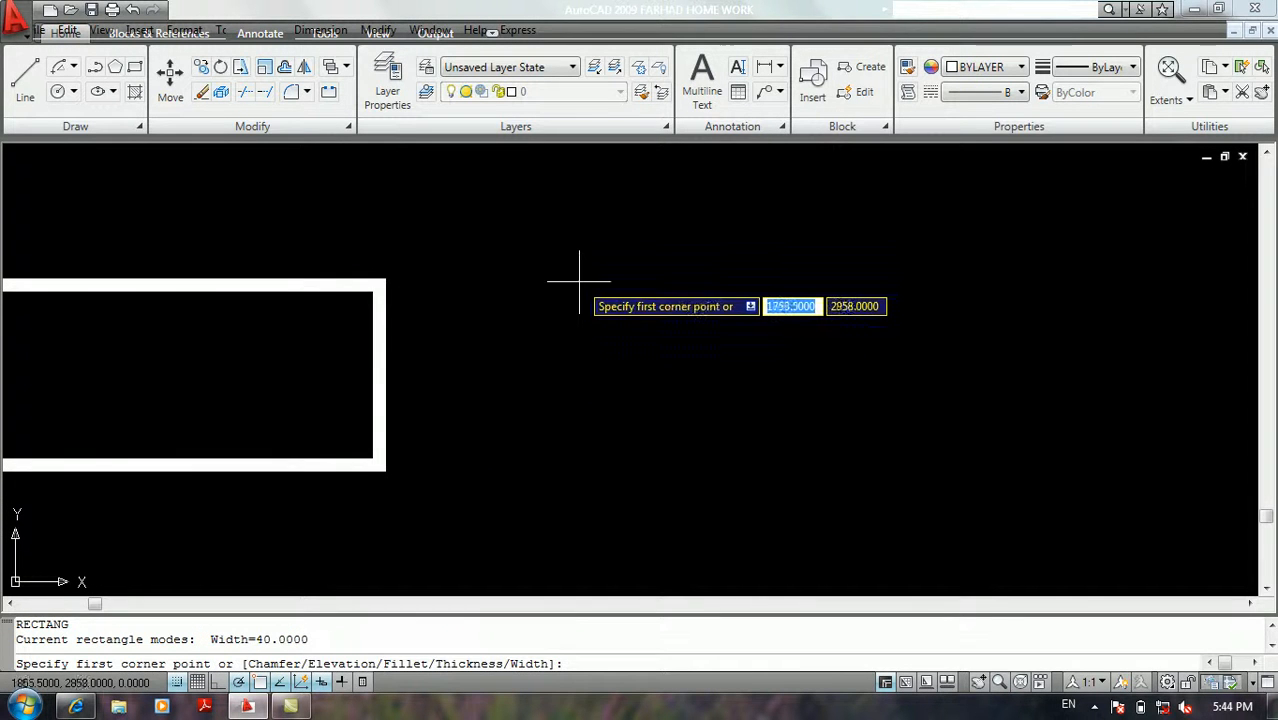
click(573, 287)
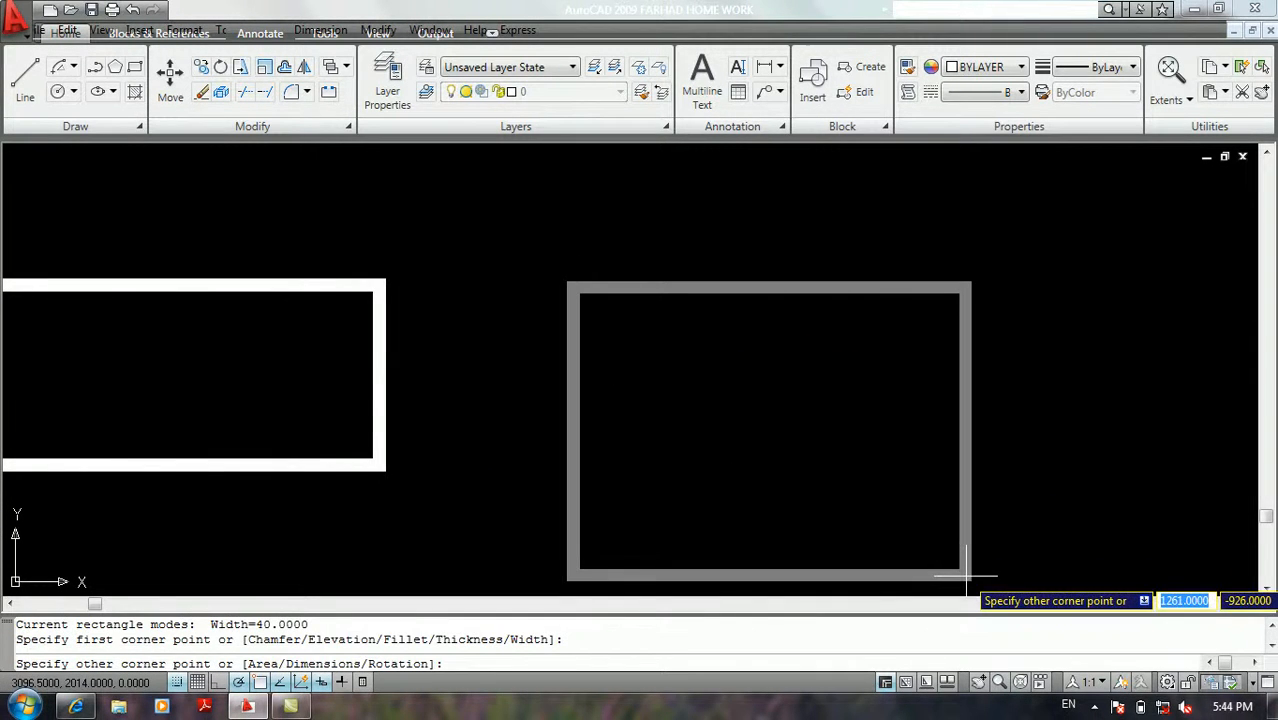
click(1003, 510)
Draw a fourth rectangle to the right of the two thick ones with the line width reset to 0.
middle_drag(1003, 510, 397, 448)
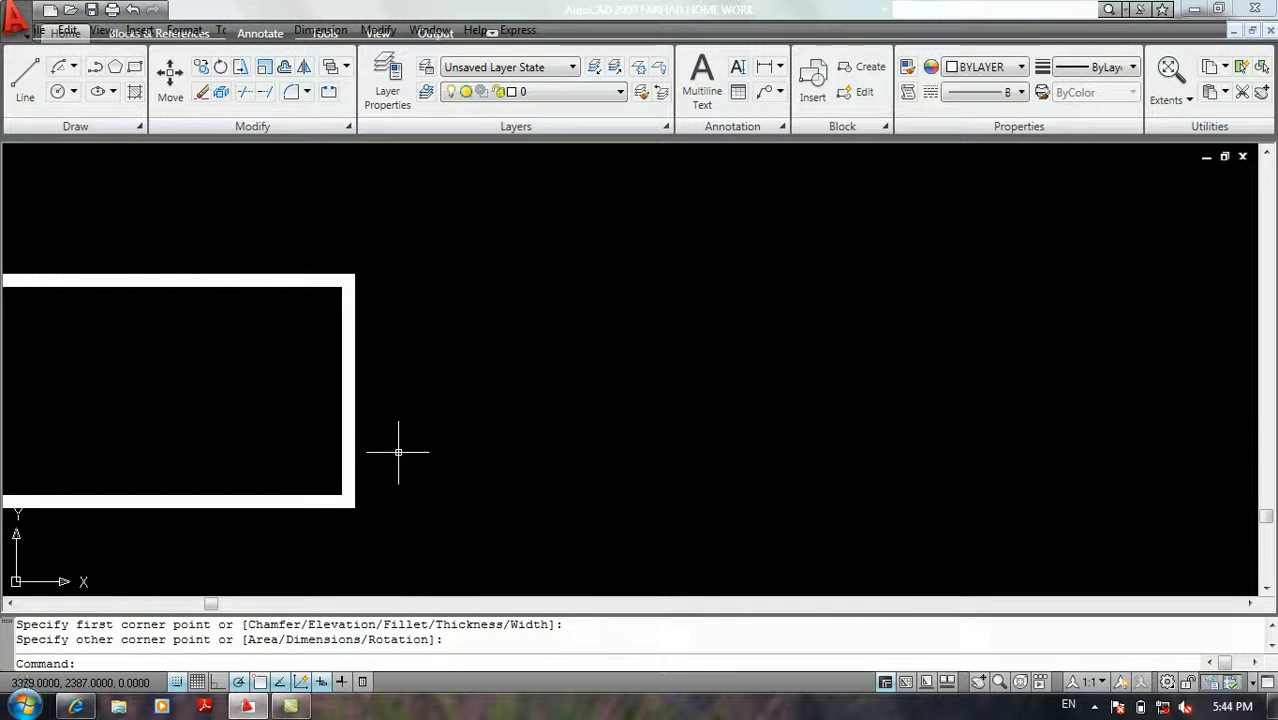
key(Return)
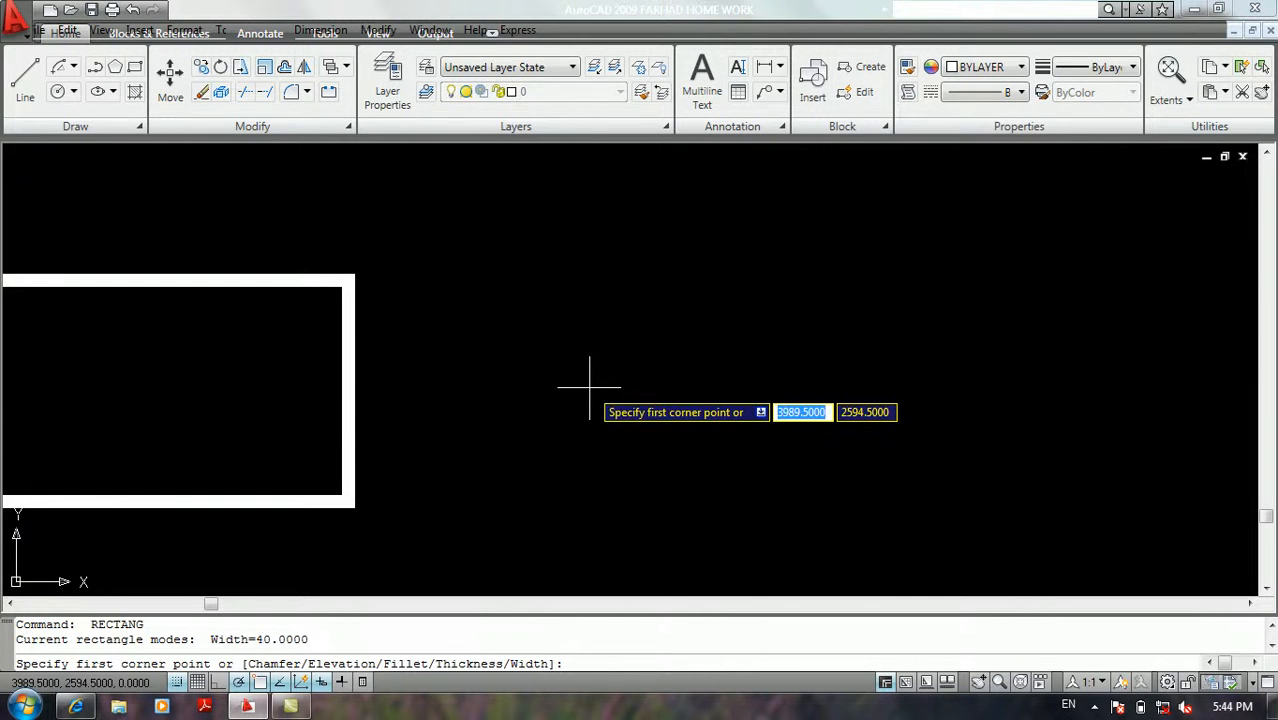
text(w)
key(Return)
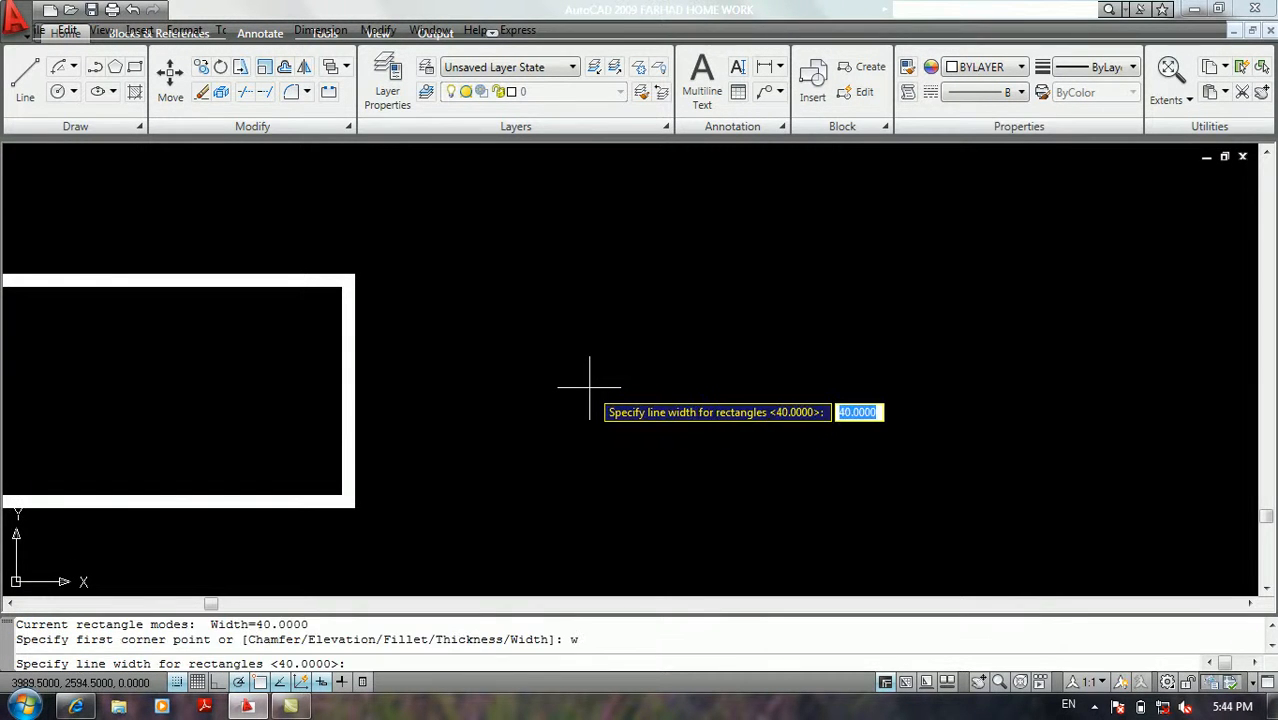
text(0)
key(Return)
click(561, 276)
click(858, 451)
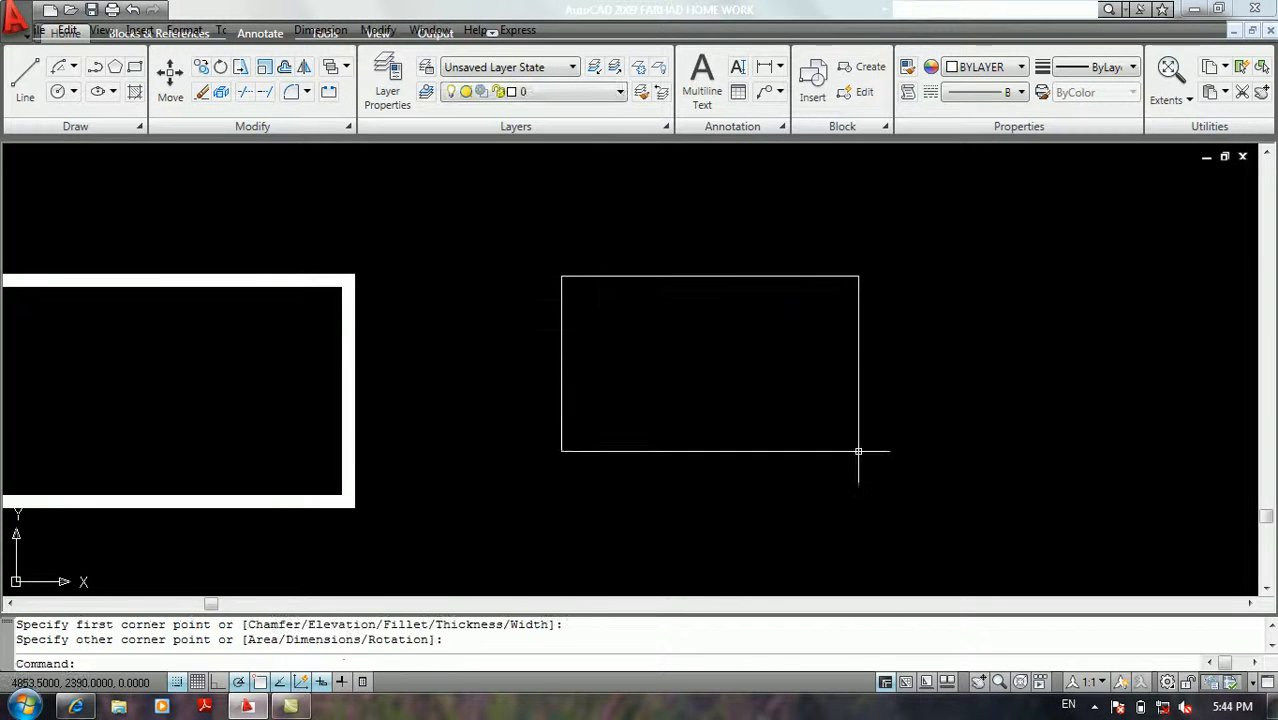
scroll(842, 522, down, 6)
scroll(846, 530, up, 5)
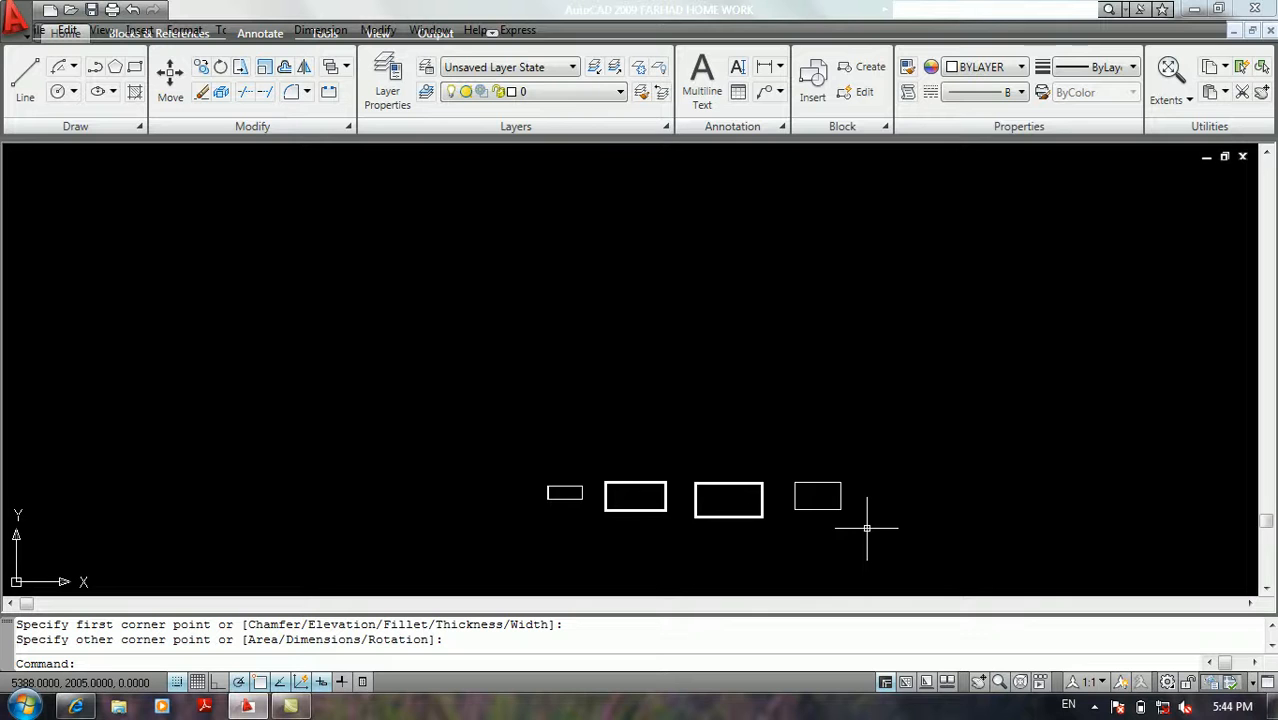
scroll(900, 515, down, 4)
mouse_move(918, 513)
middle_down()
mouse_move(776, 408)
mouse_move(663, 375)
middle_up()
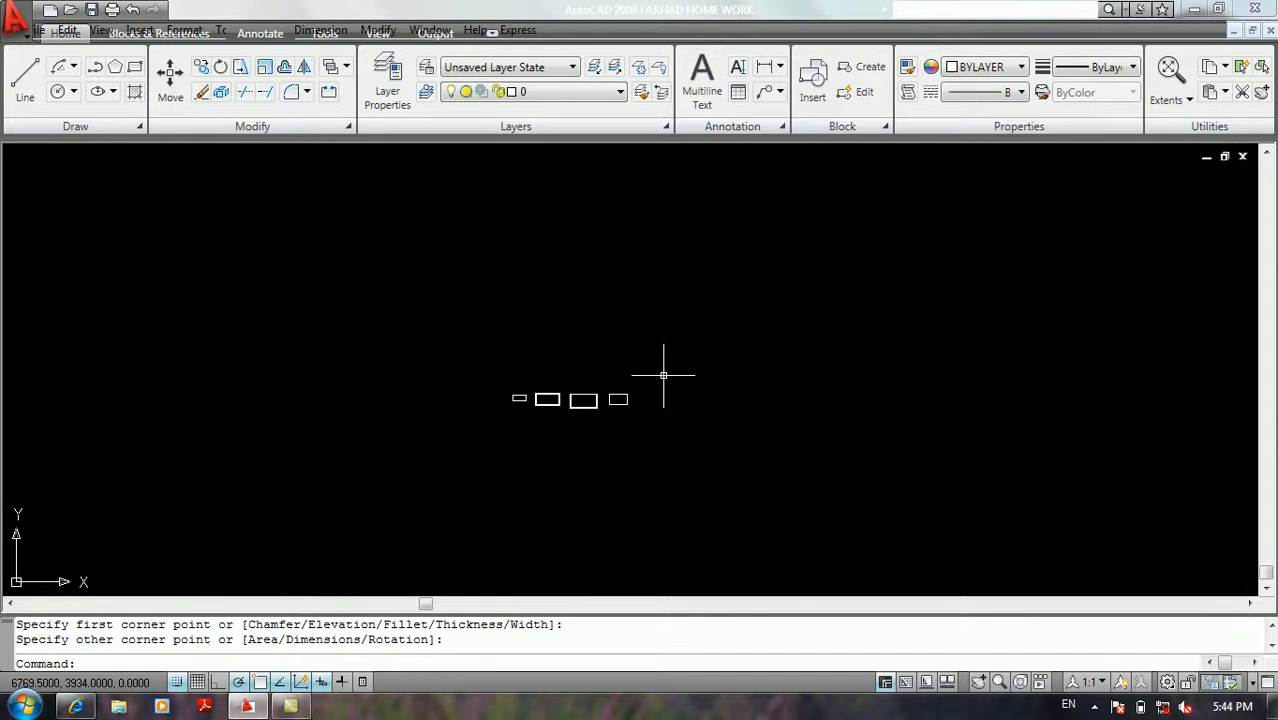